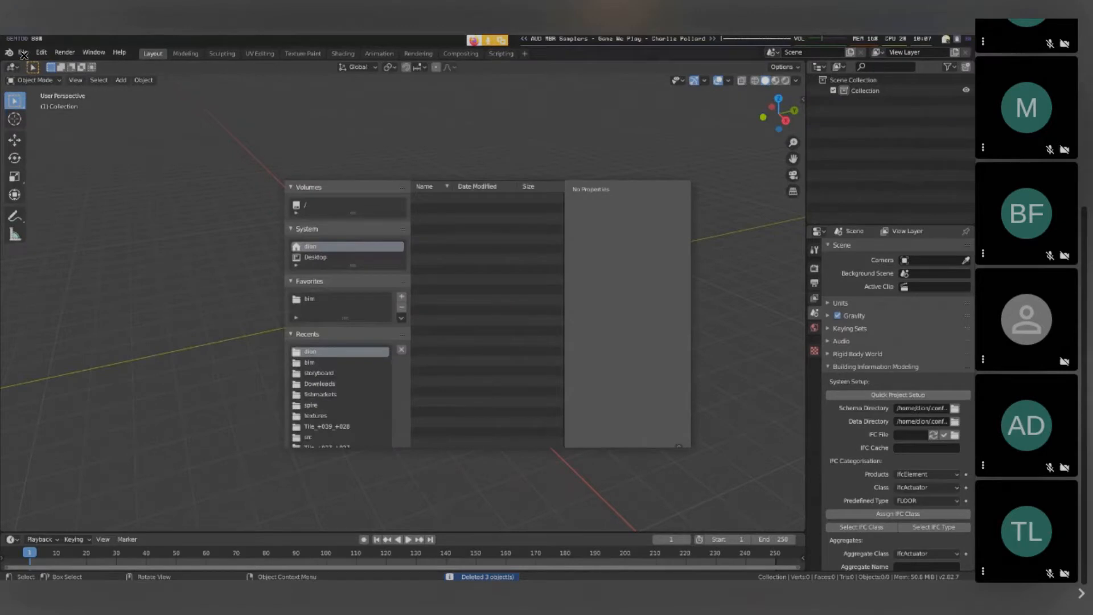
# Step: Import the Project2 IFC file from the bim folder
pyautogui.scroll(-4, 501, 385)
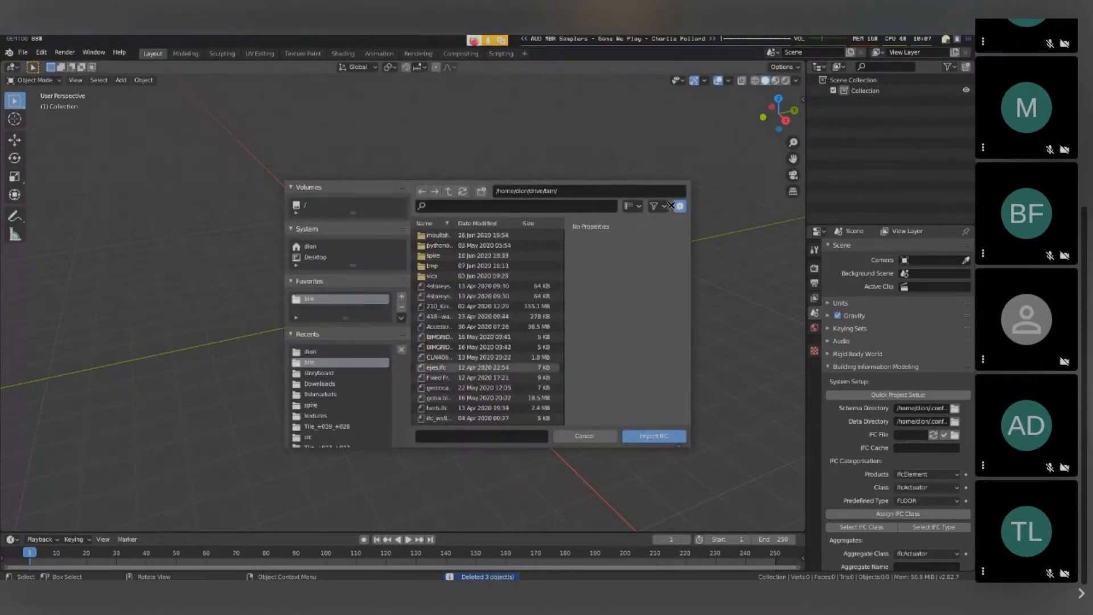
pyautogui.press('n')
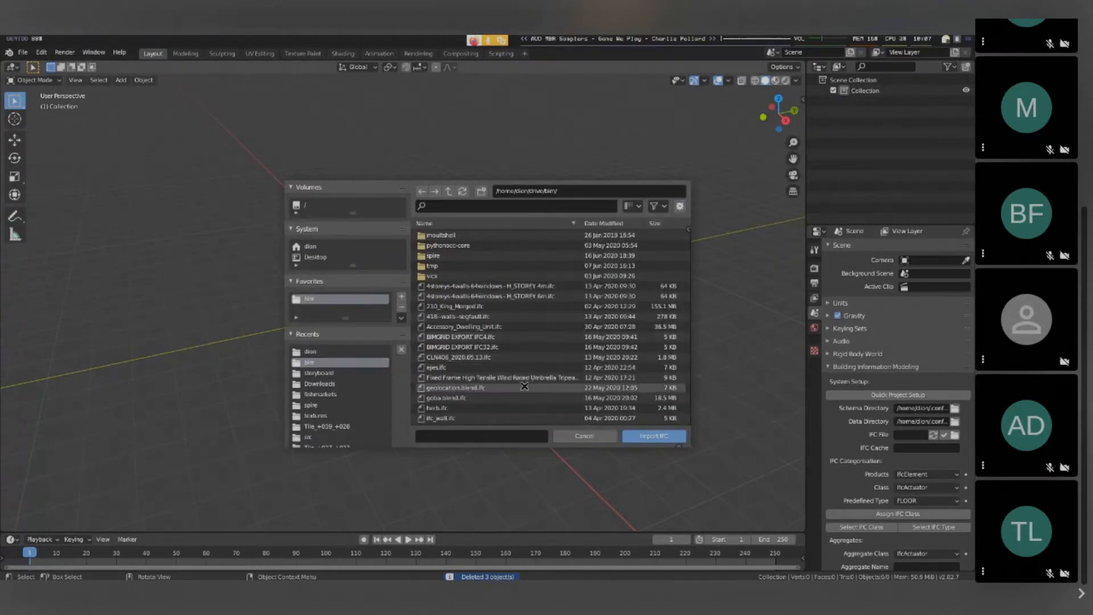
pyautogui.scroll(-3, 524, 387)
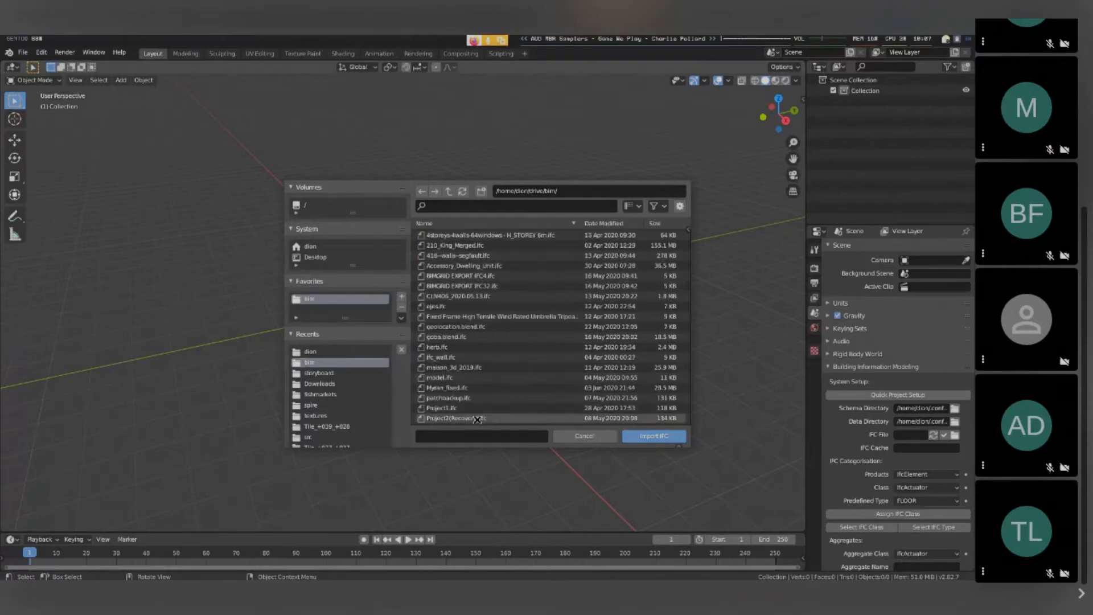
pyautogui.doubleClick(477, 419)
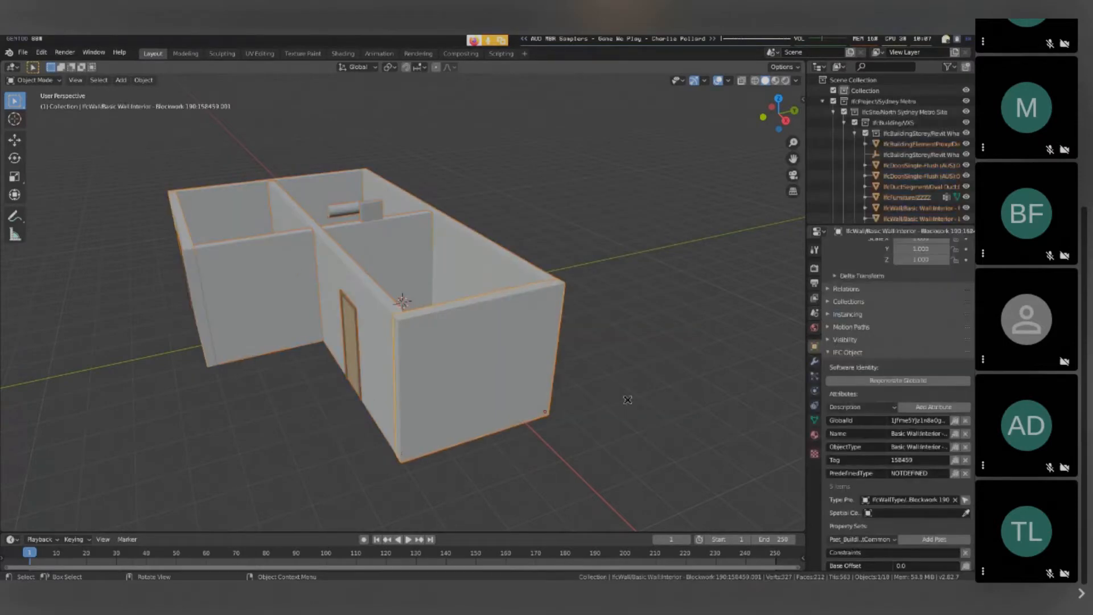
# Step: Review the end wall's IFC attributes, property sets, quantities and representations, and widen the properties area
pyautogui.scroll(-15, 851, 375)
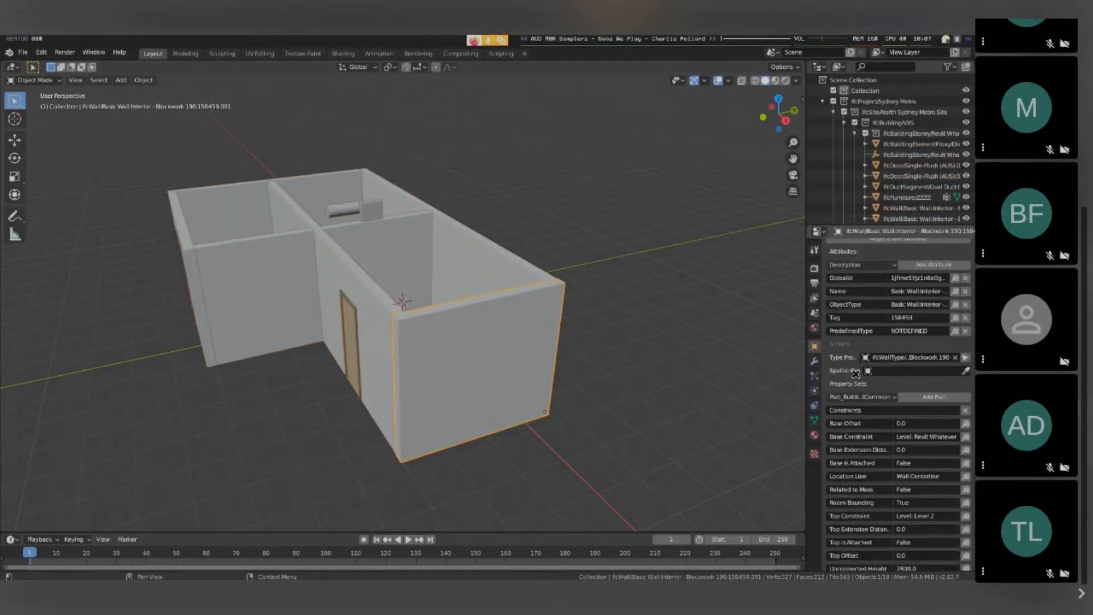
pyautogui.scroll(-10, 860, 374)
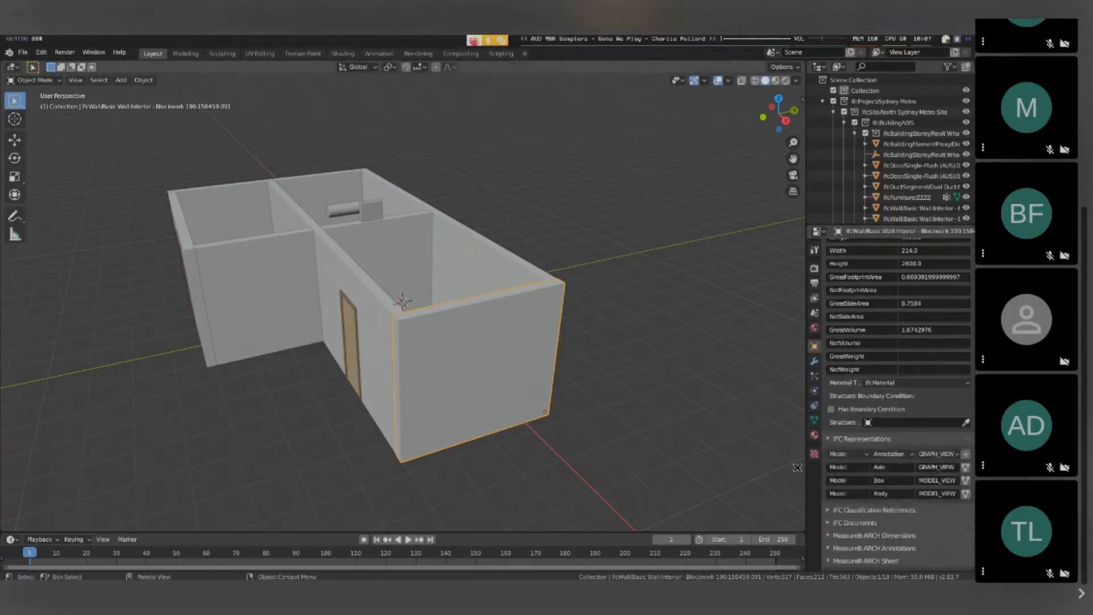
pyautogui.moveTo(805, 470); pyautogui.dragTo(762, 471)
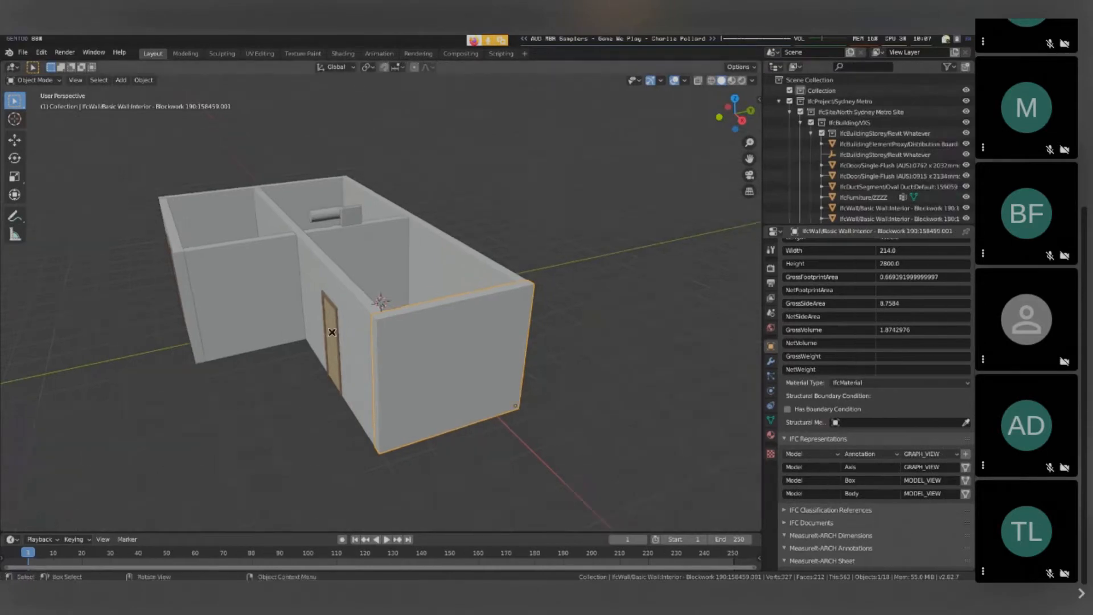
# Step: Switch the end wall beside the door to its Model Axis GRAPH_VIEW representation
pyautogui.moveTo(398, 319); pyautogui.dragTo(360, 315, button='middle')
pyautogui.scroll(2, 488, 357)
pyautogui.moveTo(453, 353); pyautogui.dragTo(463, 330, button='middle')
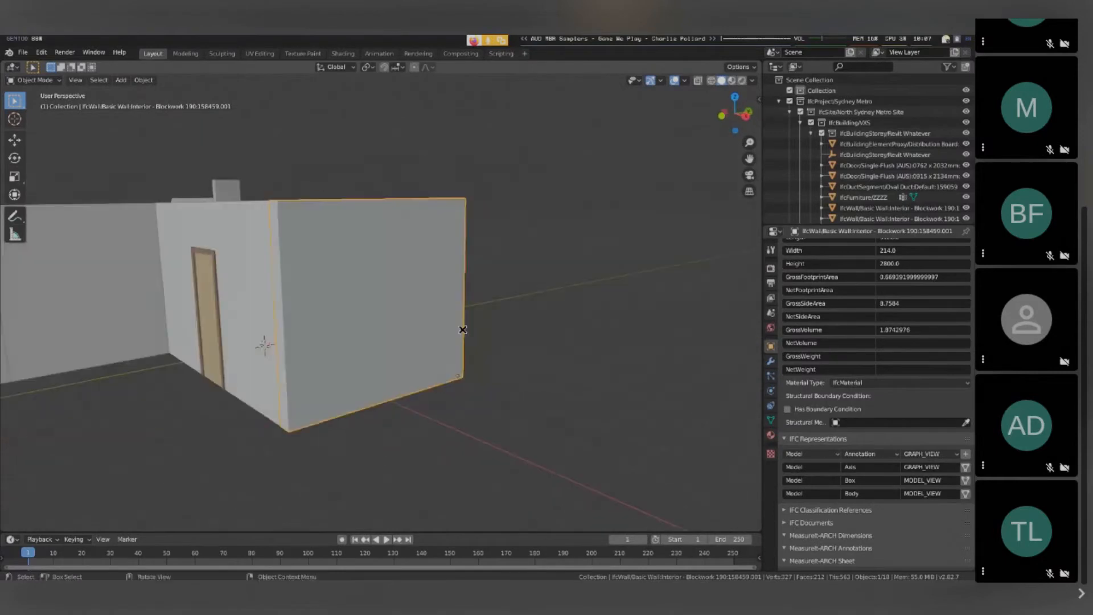
pyautogui.keyDown('shift'); pyautogui.moveTo(401, 310); pyautogui.dragTo(600, 384, button='middle'); pyautogui.keyUp('shift')
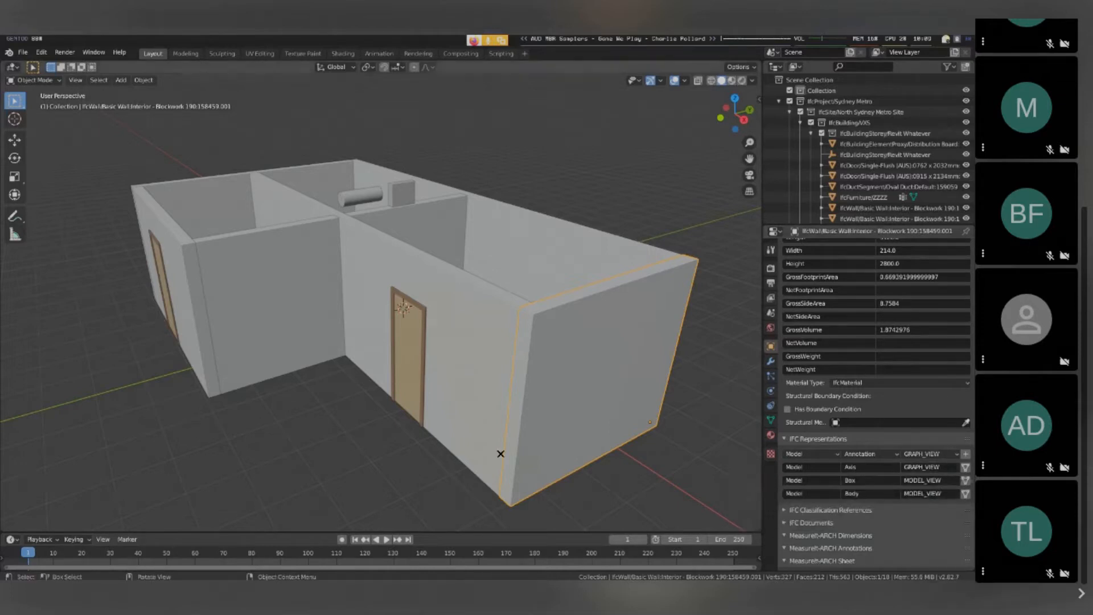
pyautogui.moveTo(501, 454)
pyautogui.mouseDown(button='middle')
pyautogui.moveTo(488, 442)
pyautogui.moveTo(515, 462)
pyautogui.mouseUp(button='middle')
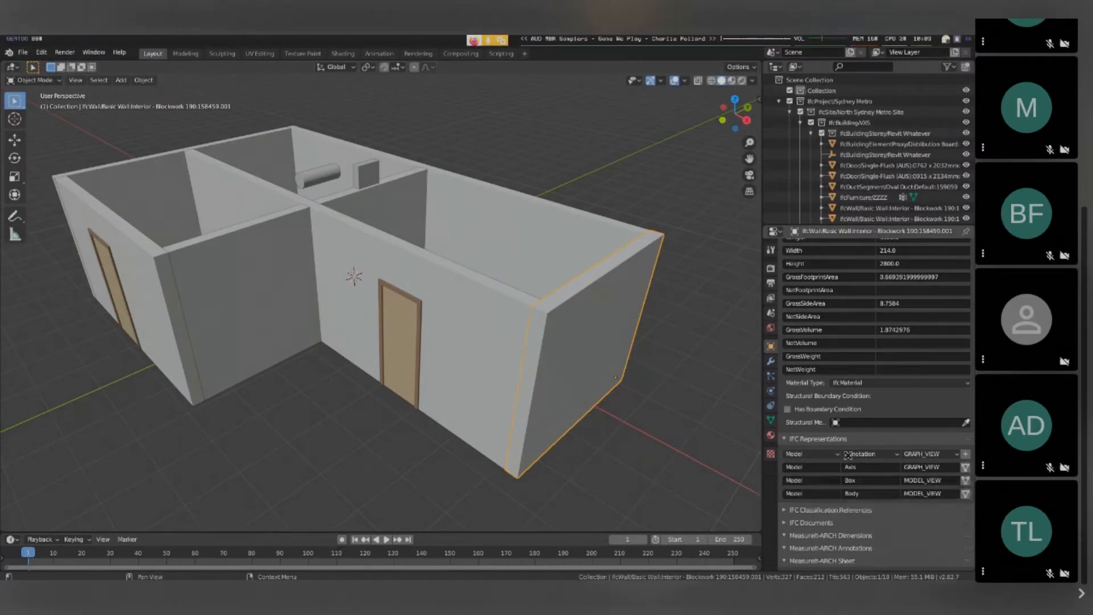
pyautogui.click(967, 468)
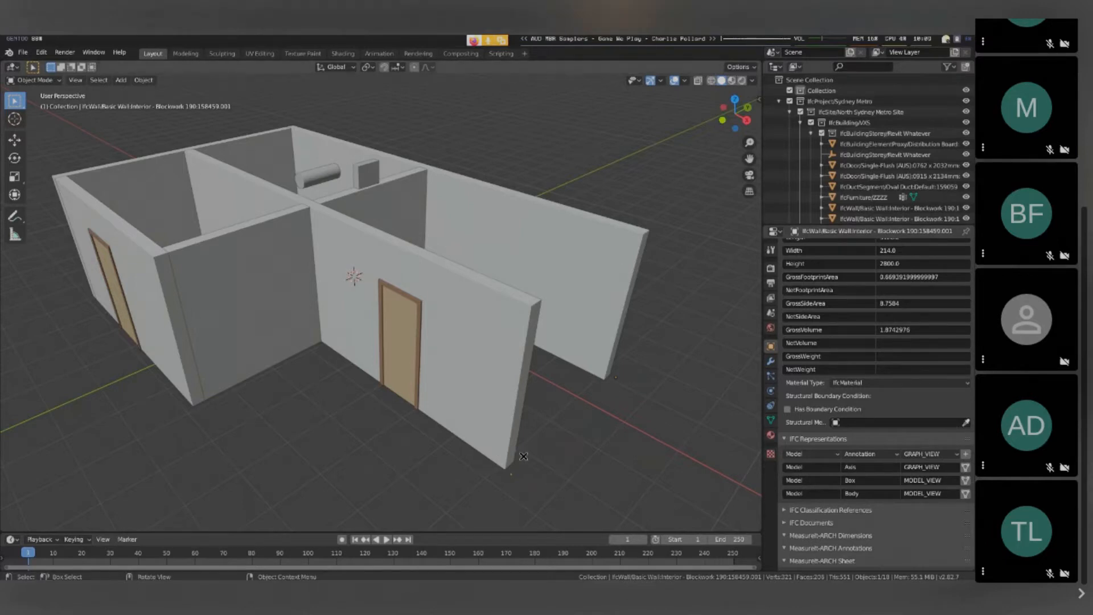
pyautogui.moveTo(524, 457); pyautogui.dragTo(499, 459, button='middle')
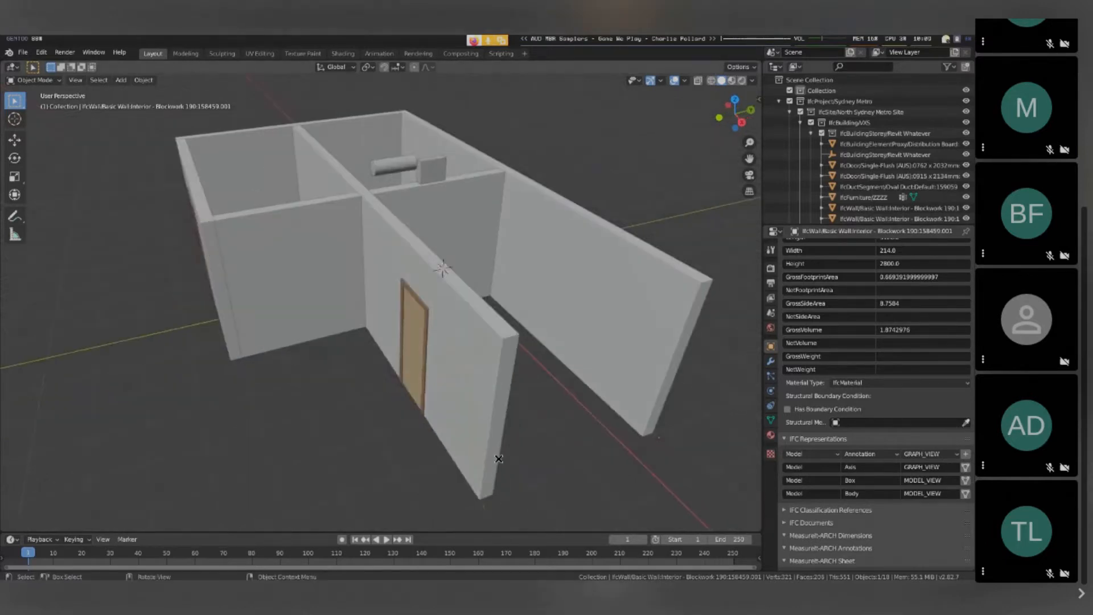
# Step: Connect the two end vertices of the wall's axis with an edge in Edit Mode, and return to Object Mode
pyautogui.press('Tab')
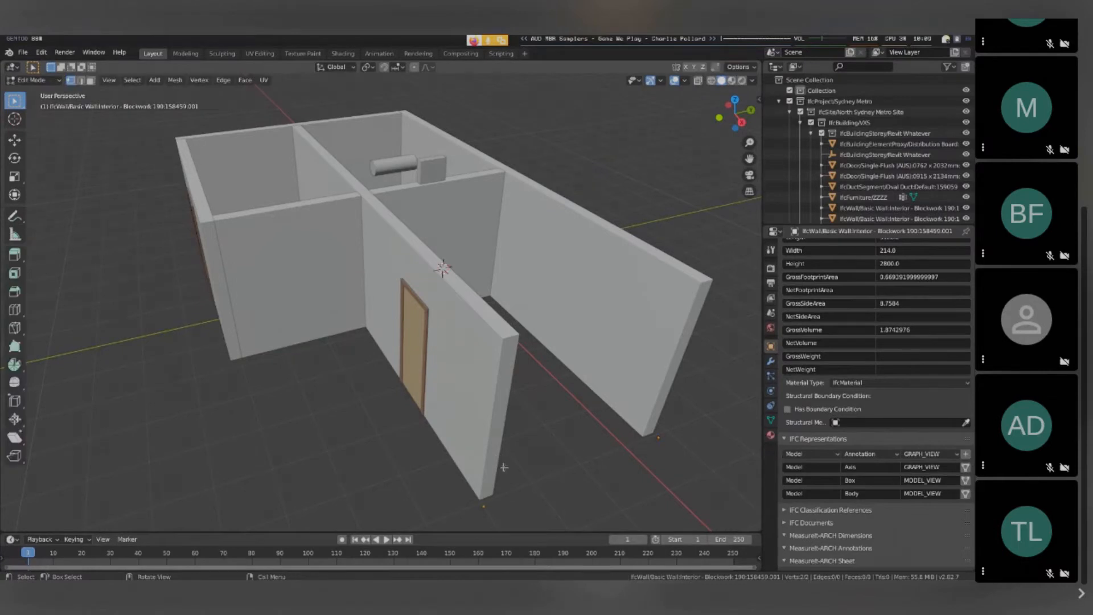
pyautogui.keyDown('shift'); pyautogui.moveTo(532, 473); pyautogui.dragTo(473, 427, button='middle'); pyautogui.keyUp('shift')
pyautogui.press('f')
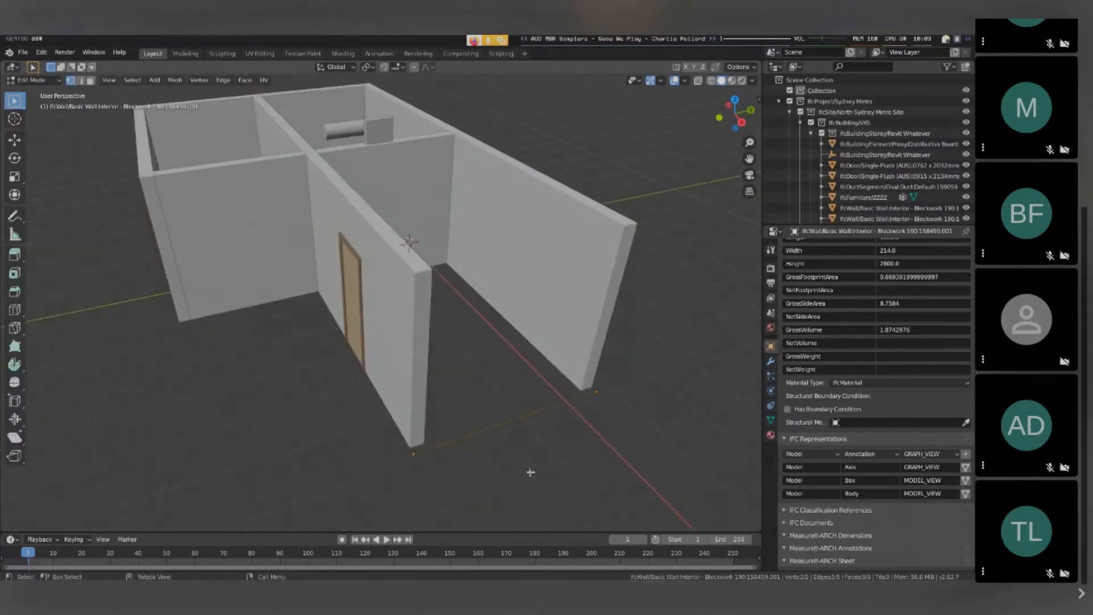
pyautogui.keyDown('shift'); pyautogui.moveTo(530, 472); pyautogui.dragTo(420, 361, button='middle'); pyautogui.keyUp('shift')
pyautogui.scroll(4, 420, 361)
pyautogui.keyDown('shift'); pyautogui.moveTo(507, 378); pyautogui.dragTo(630, 288, button='middle'); pyautogui.keyUp('shift')
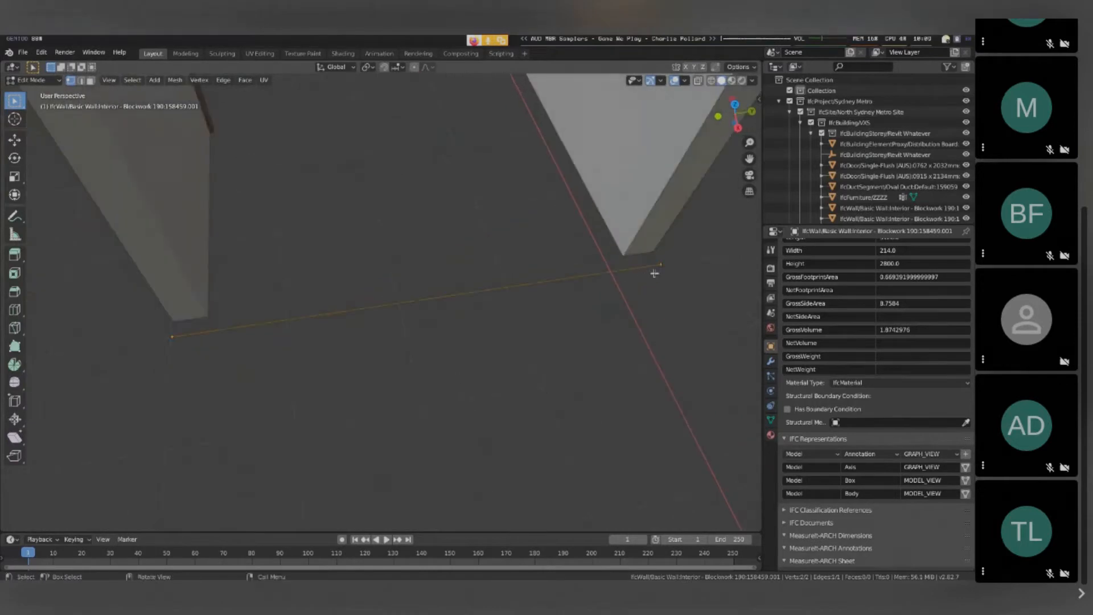
pyautogui.press('g')
pyautogui.click(614, 340)
pyautogui.scroll(-3, 613, 342)
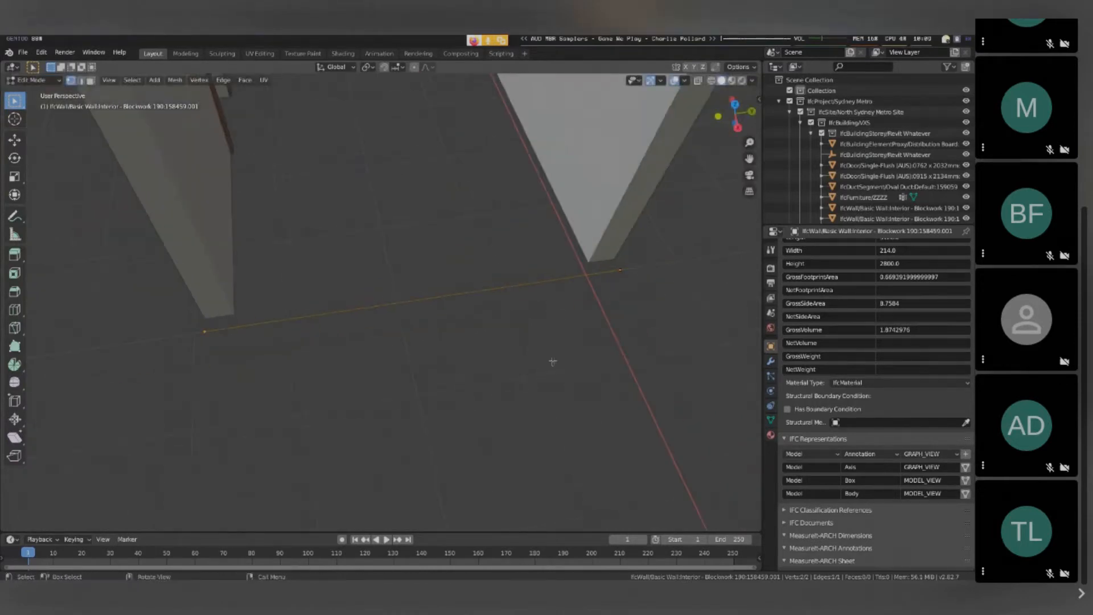
pyautogui.moveTo(552, 361); pyautogui.dragTo(586, 337, button='middle')
pyautogui.press('Tab')
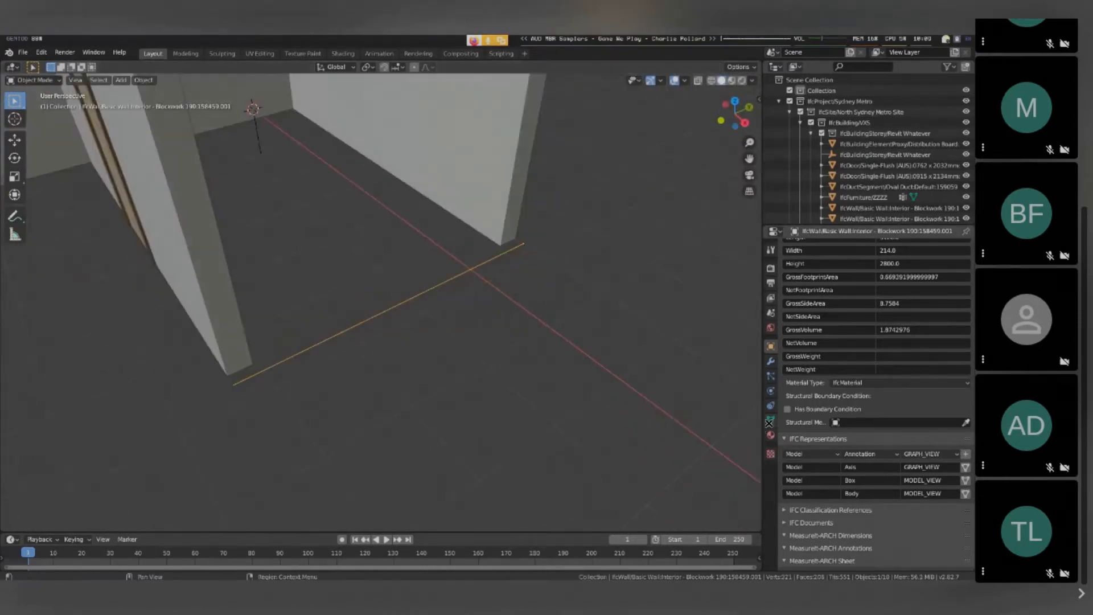
# Step: Check the axis mesh's vertex groups and IFC geometry type, and switch the wall back to its Body MODEL_VIEW representation
pyautogui.click(770, 420)
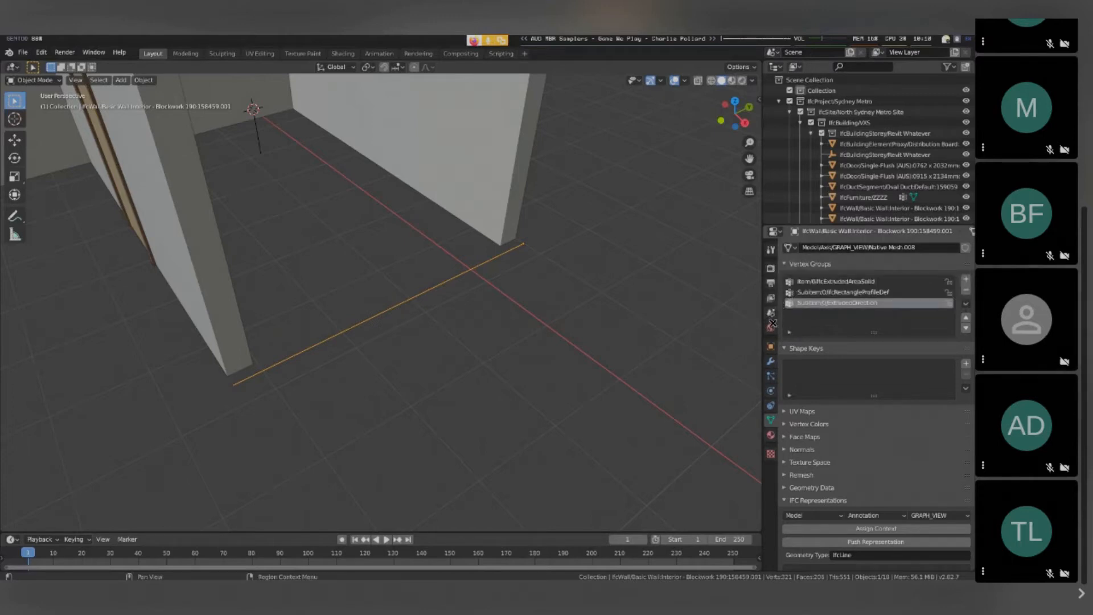
pyautogui.click(770, 346)
pyautogui.click(965, 493)
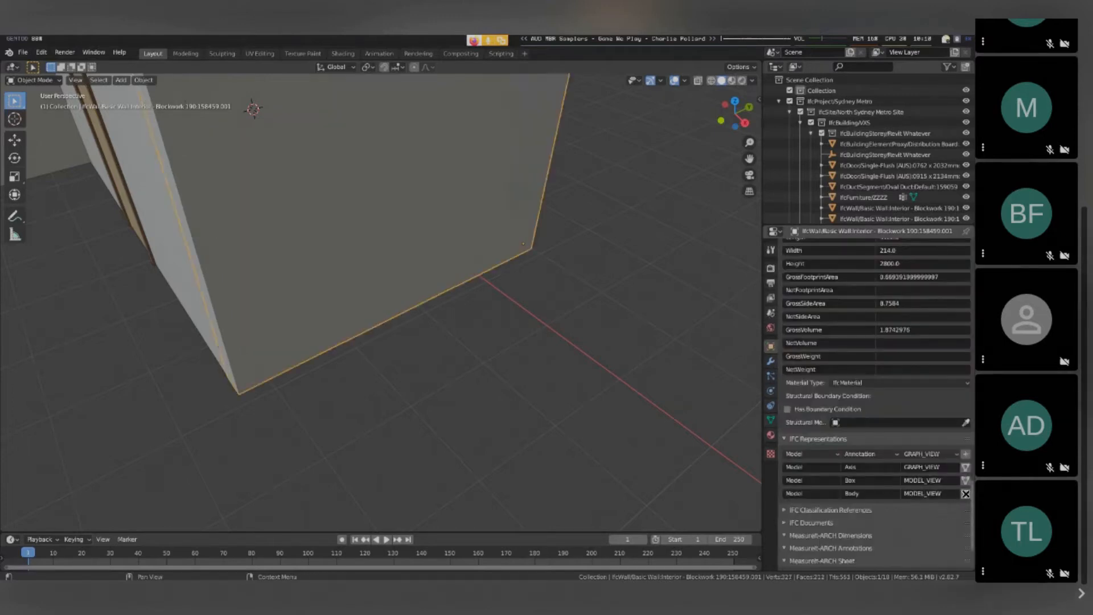
pyautogui.scroll(-4, 412, 394)
pyautogui.moveTo(412, 394); pyautogui.dragTo(473, 346, button='middle')
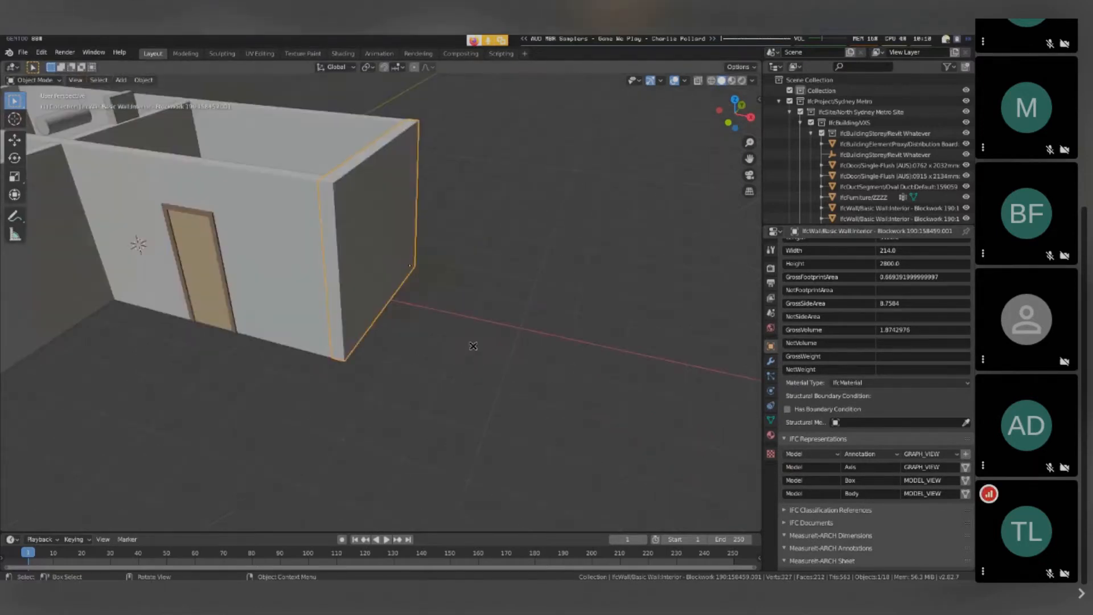
# Step: Compare the end wall's Axis and Body representations by switching to Axis and back to Body
pyautogui.click(965, 467)
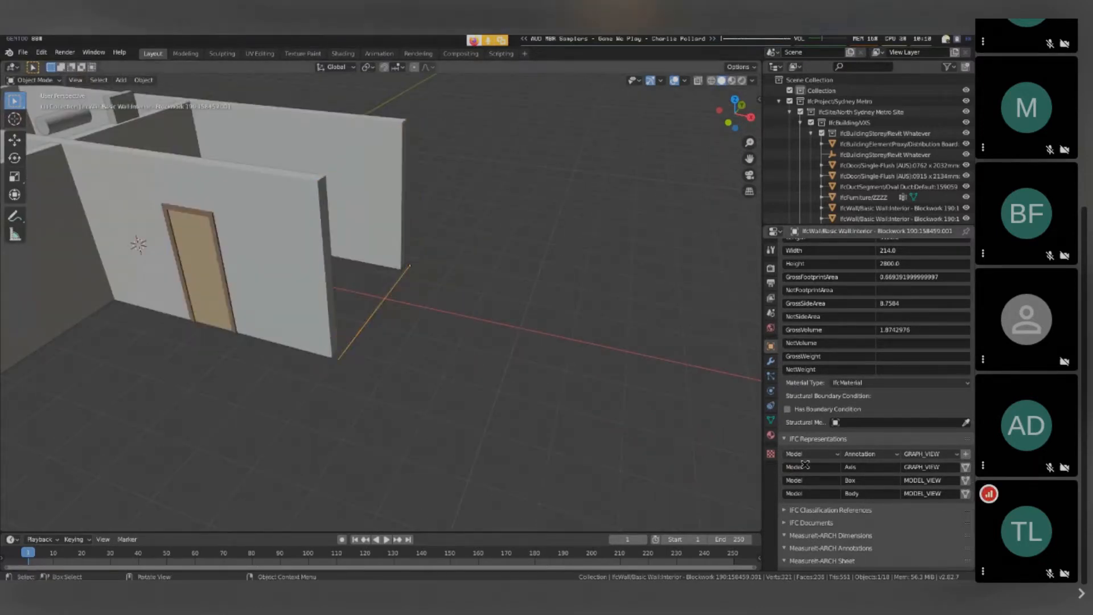
pyautogui.click(965, 494)
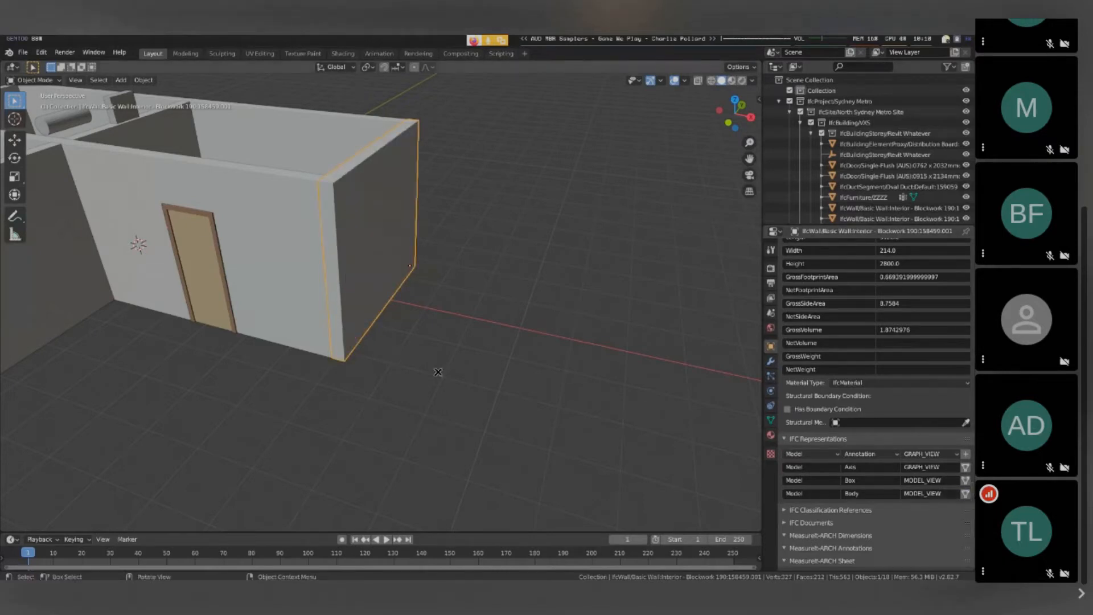
pyautogui.moveTo(438, 371); pyautogui.dragTo(393, 318, button='middle')
pyautogui.scroll(-2, 392, 317)
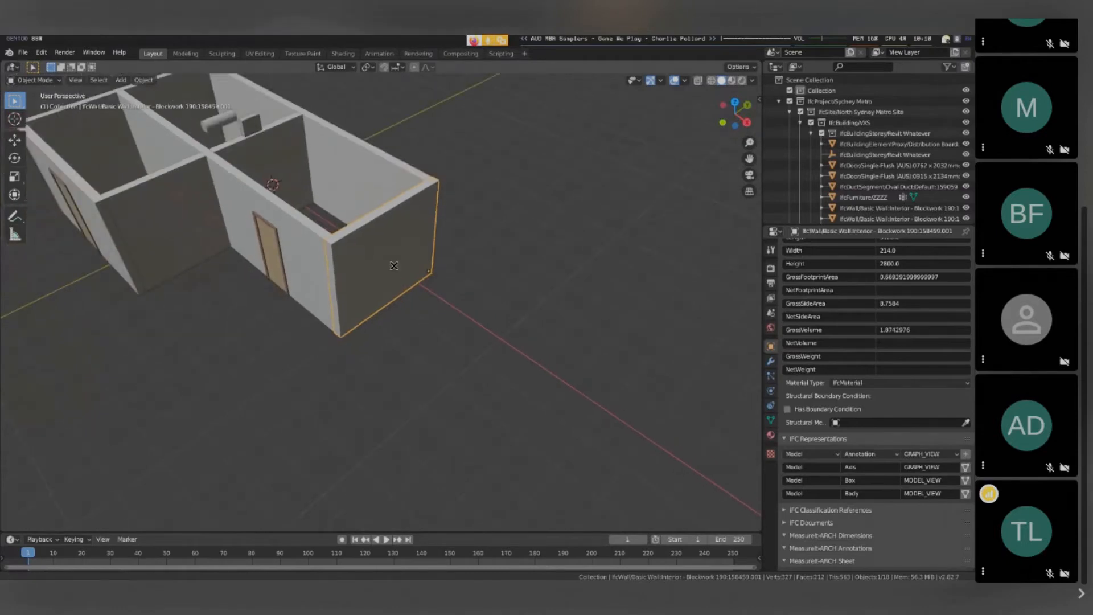
pyautogui.keyDown('shift'); pyautogui.moveTo(395, 265); pyautogui.dragTo(547, 359, button='middle'); pyautogui.keyUp('shift')
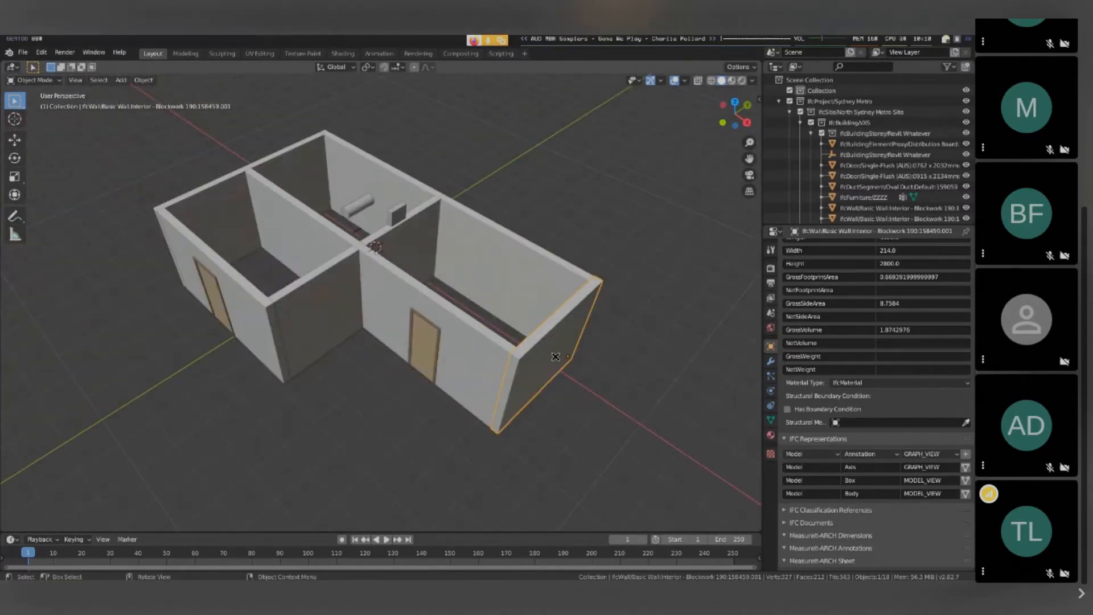
pyautogui.moveTo(556, 357); pyautogui.dragTo(559, 332, button='middle')
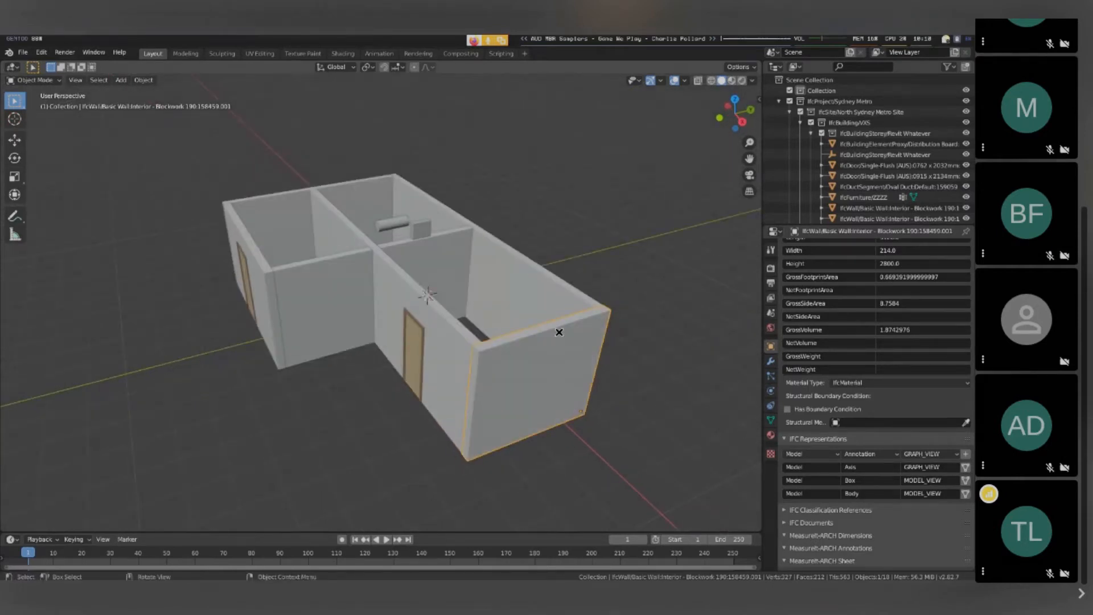
# Step: Start a new file from the General template
pyautogui.click(23, 52)
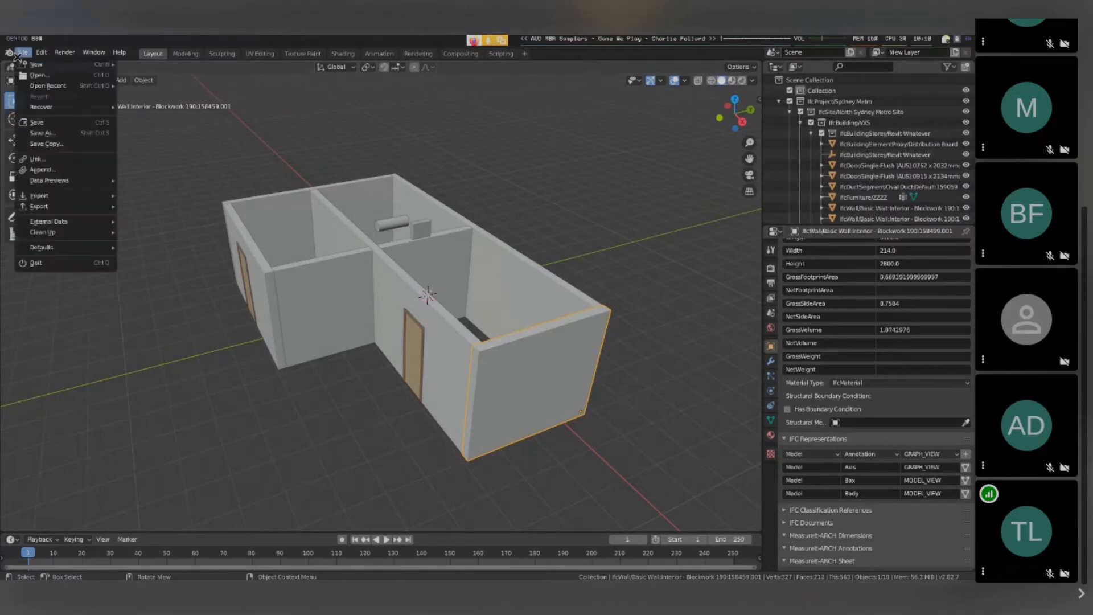
pyautogui.moveTo(27, 65)
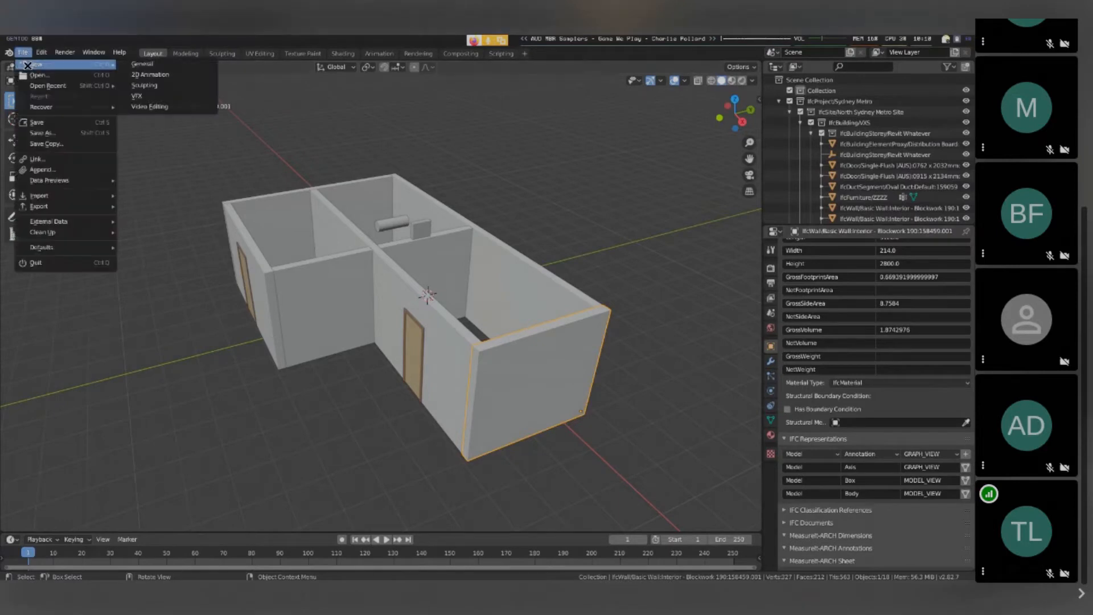
pyautogui.click(185, 65)
# Step: Create an IFC project with Quick Project Setup and assign the default cube the IfcWall class with predefined type MOVABLE
pyautogui.click(391, 323)
pyautogui.moveTo(377, 344); pyautogui.dragTo(456, 344, button='middle')
pyautogui.click(815, 361)
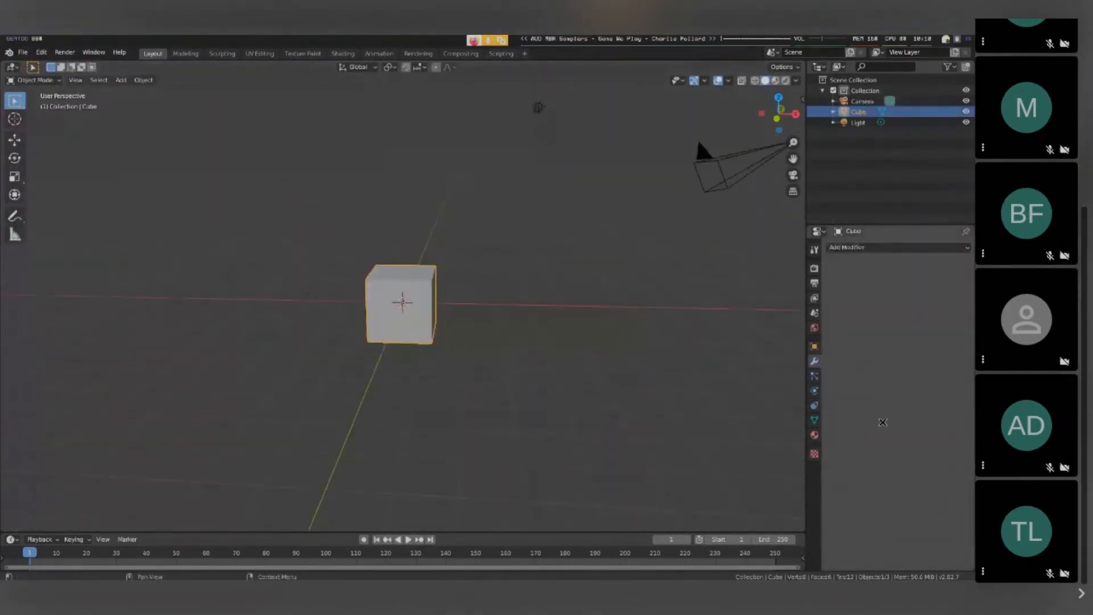
pyautogui.click(815, 314)
pyautogui.click(898, 394)
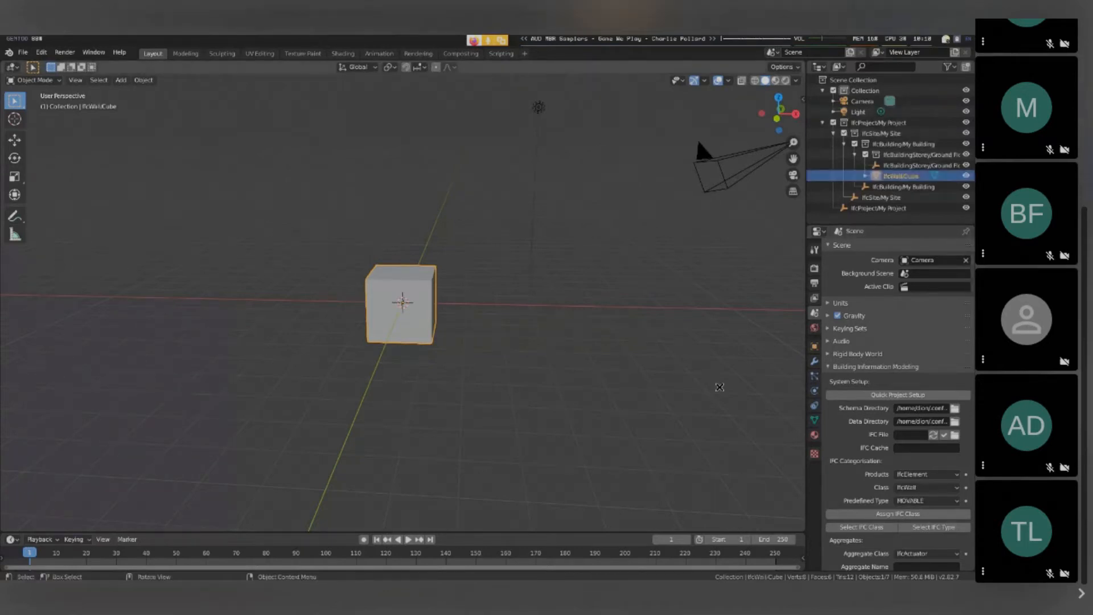
# Step: Add a Model Axis GRAPH_VIEW representation to the cube wall under its IFC representations
pyautogui.click(815, 346)
pyautogui.scroll(-4, 883, 440)
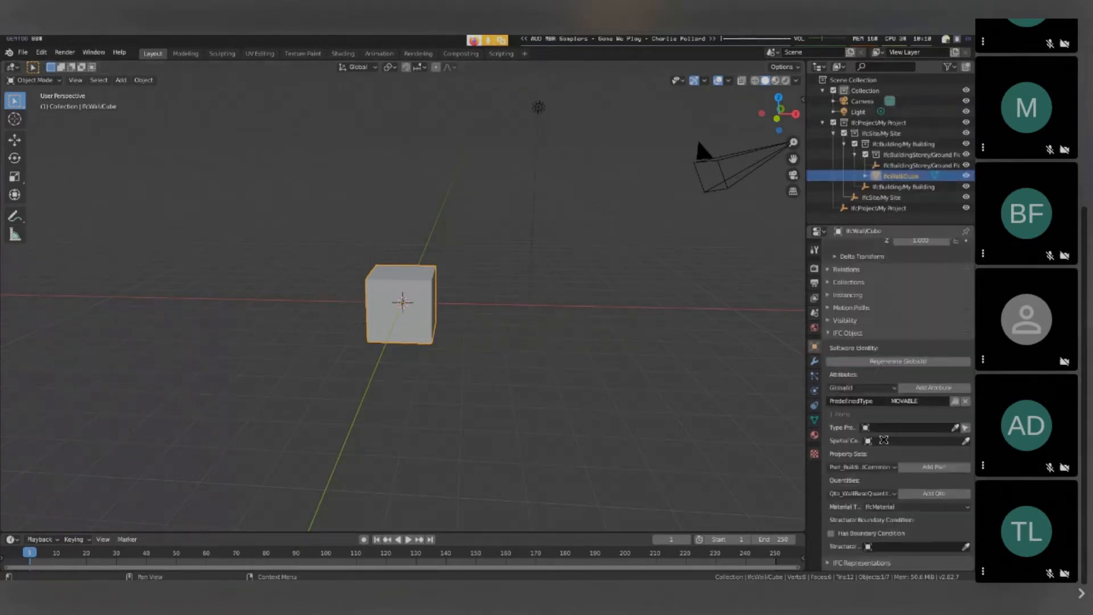
pyautogui.scroll(-4, 884, 440)
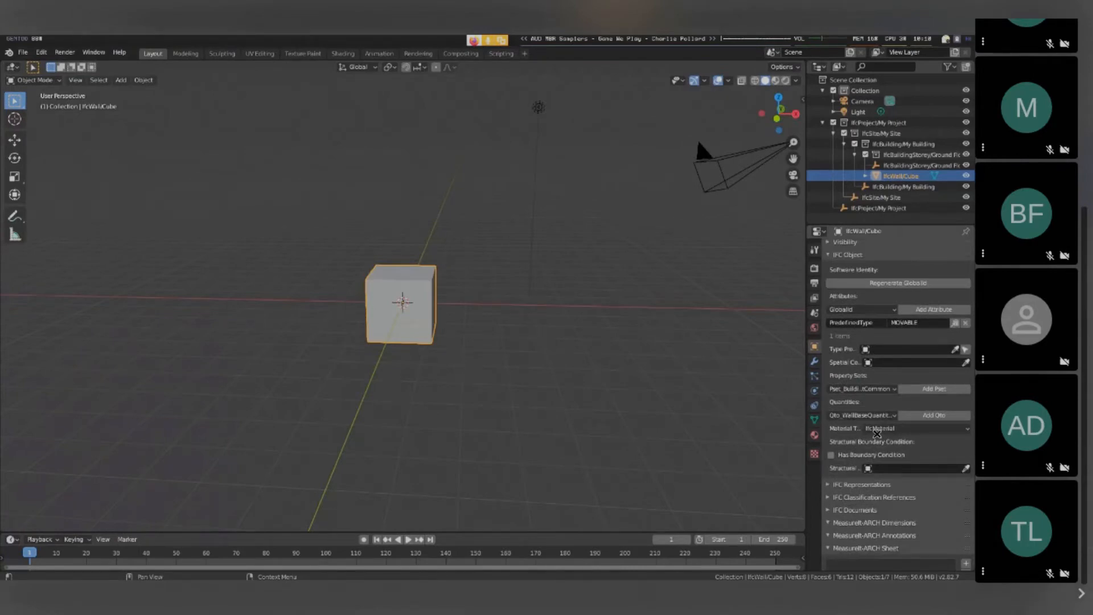
pyautogui.click(861, 484)
pyautogui.scroll(-3, 861, 485)
pyautogui.click(855, 421)
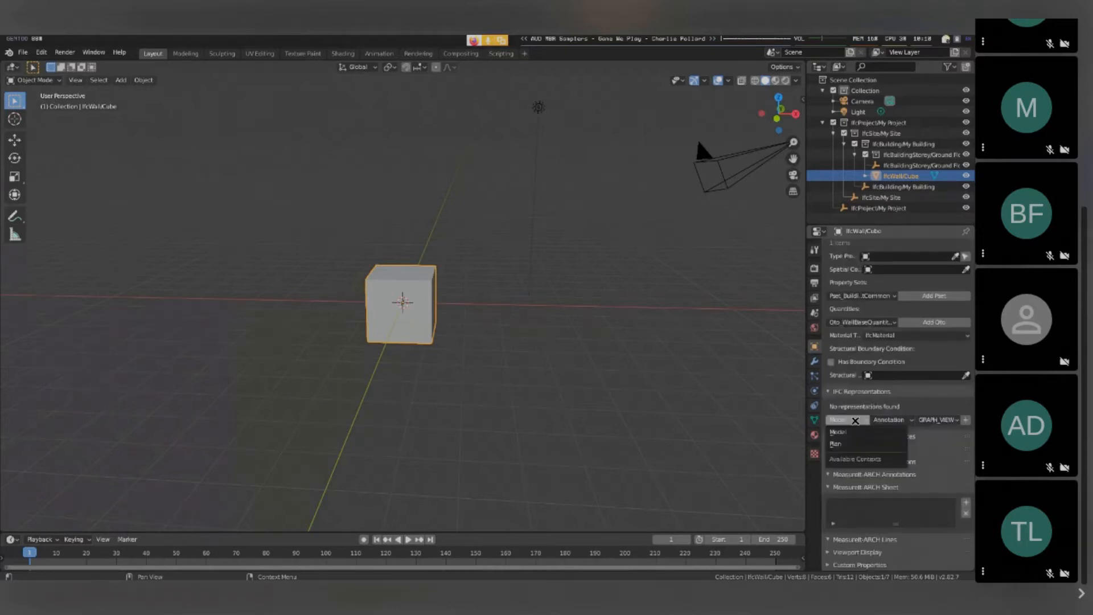
pyautogui.moveTo(896, 417)
pyautogui.click(887, 444)
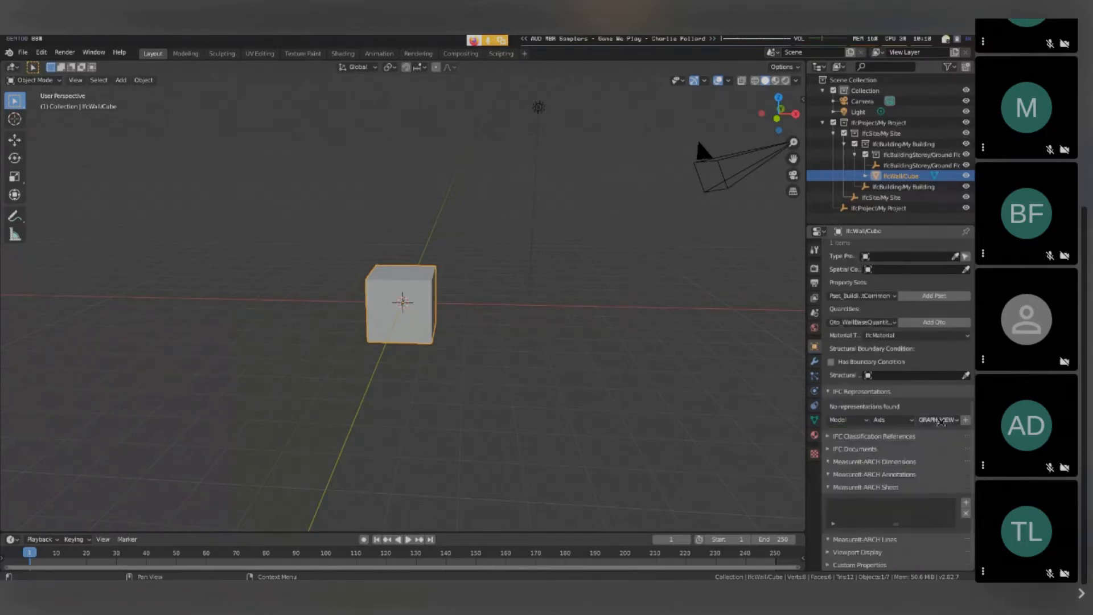
pyautogui.click(966, 420)
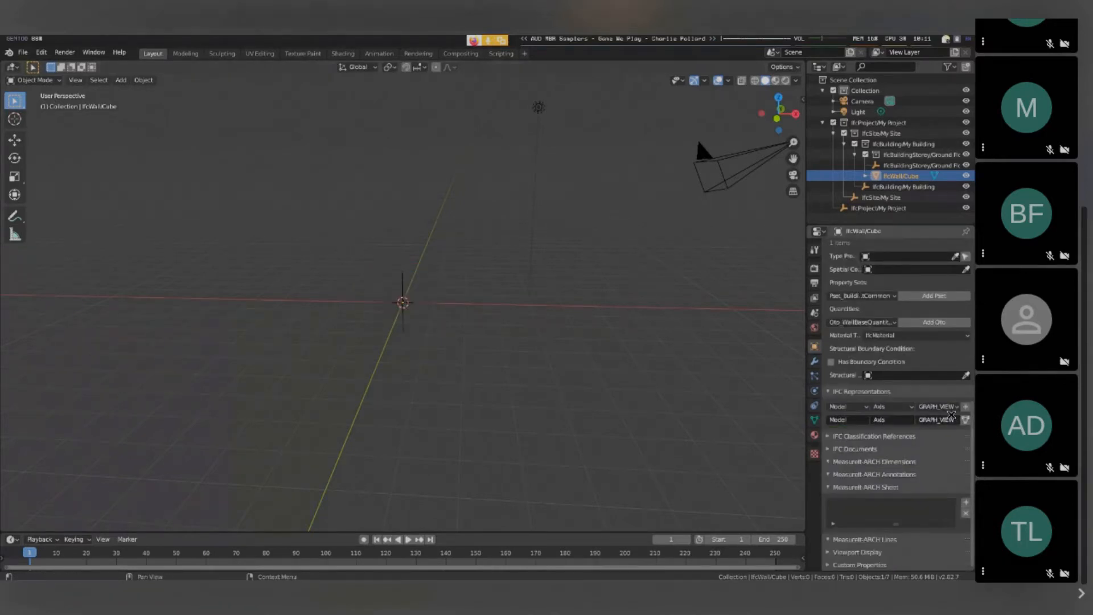
pyautogui.moveTo(403, 289); pyautogui.dragTo(445, 337, button='middle')
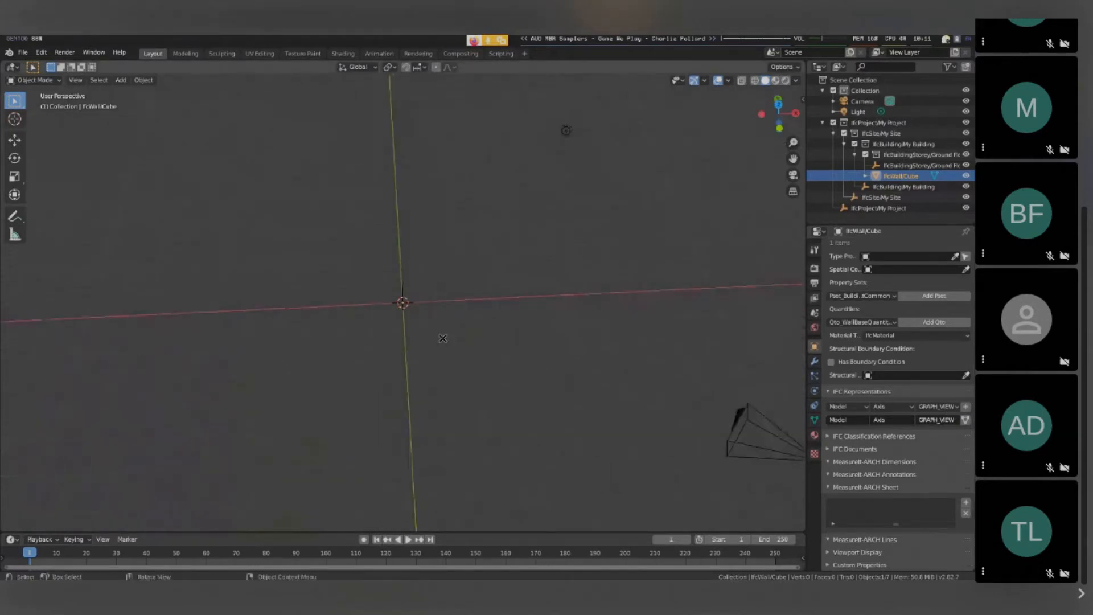
# Step: Add a plane at the origin in the wall's Axis mesh and delete its two upper vertices, leaving a single edge
pyautogui.press('Tab')
pyautogui.press('KP_7')
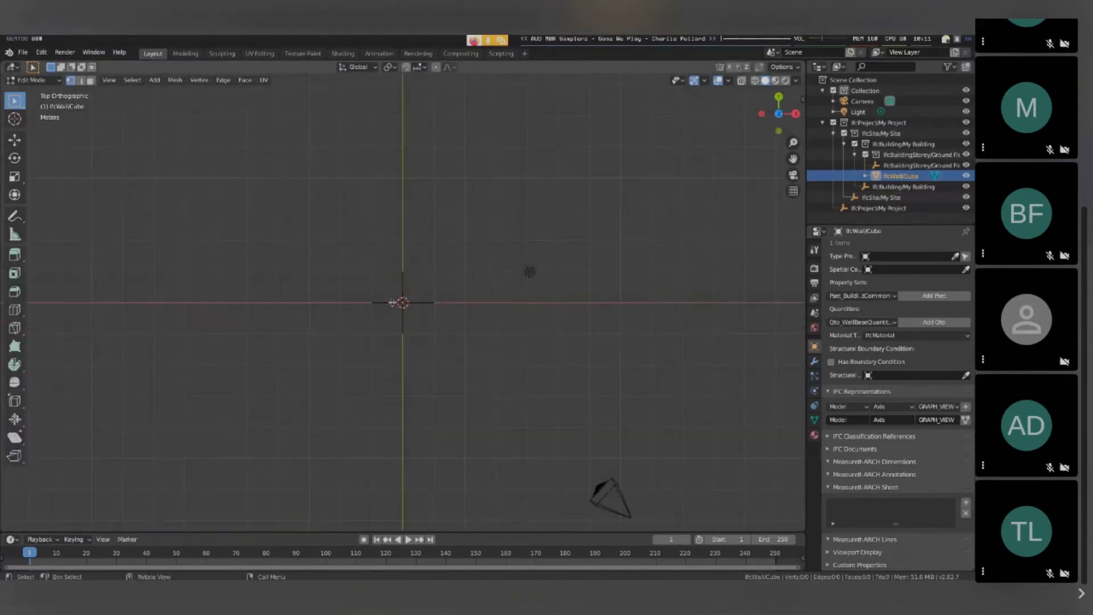
pyautogui.hotkey('shift', 'a')
pyautogui.click(461, 305)
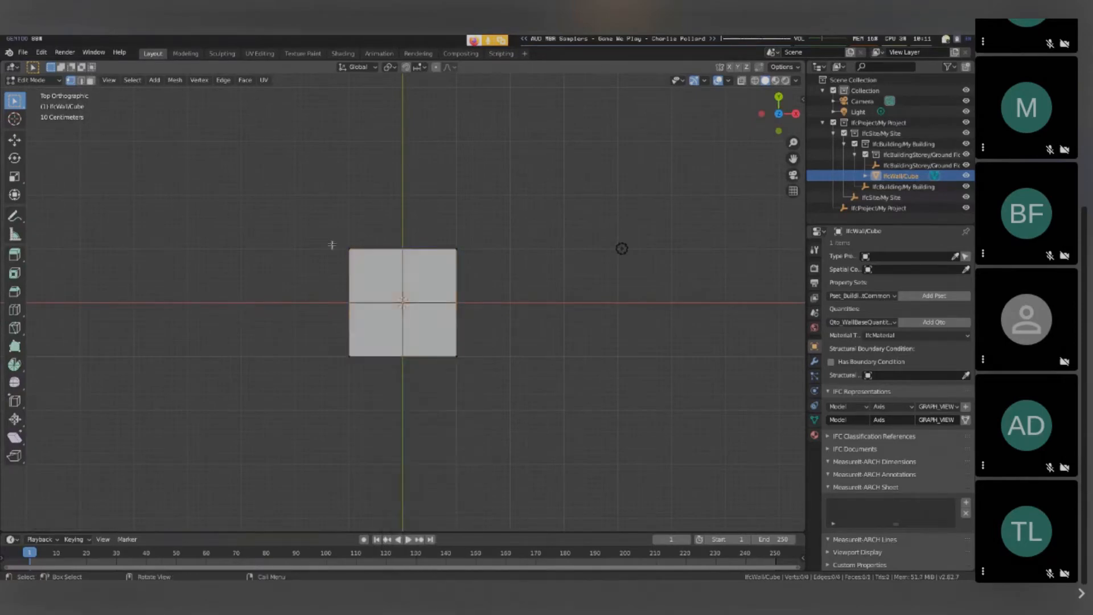
pyautogui.moveTo(322, 226); pyautogui.dragTo(549, 287)
pyautogui.press('x')
pyautogui.click(547, 286)
# Step: Move the remaining edge of the Axis mesh along global Y onto the X axis line
pyautogui.press('a')
pyautogui.press('g')
pyautogui.press('y')
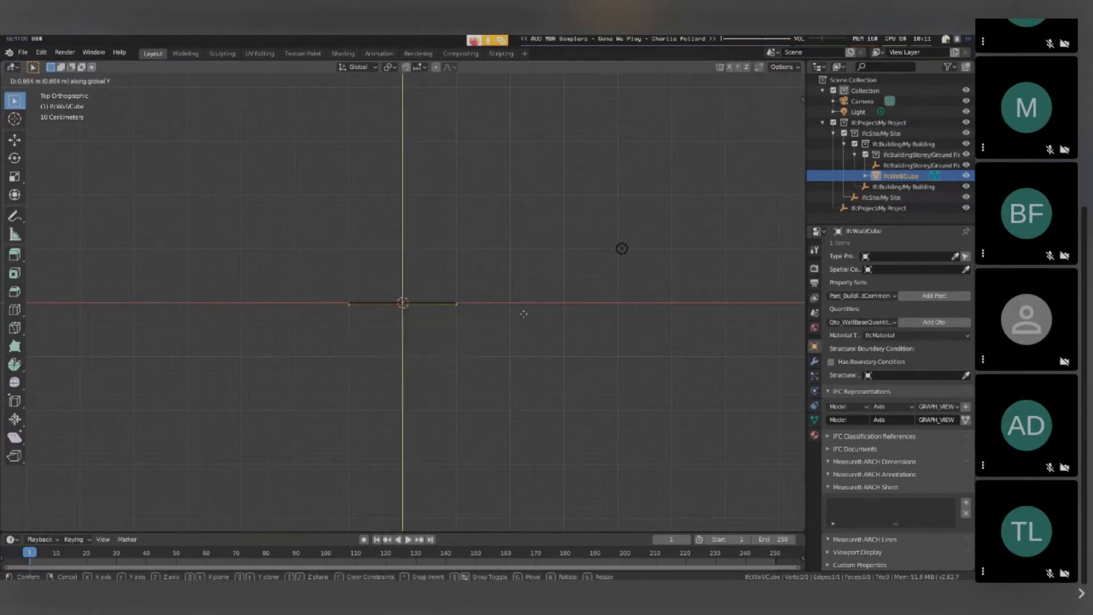
pyautogui.click(524, 313)
pyautogui.press('KP_5')
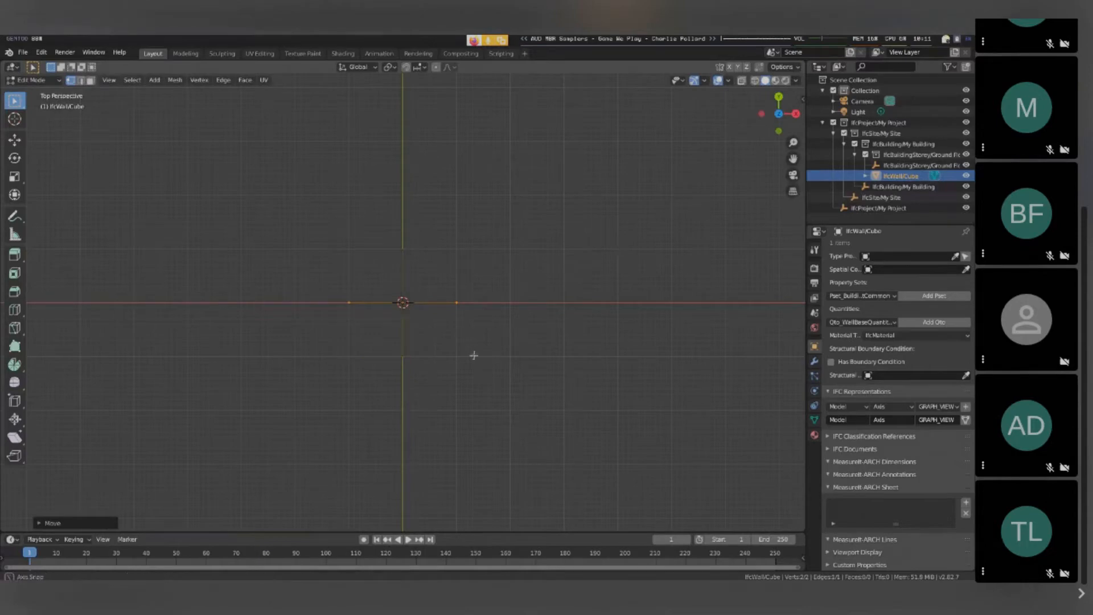
pyautogui.moveTo(474, 355); pyautogui.dragTo(417, 325, button='middle')
pyautogui.press('g')
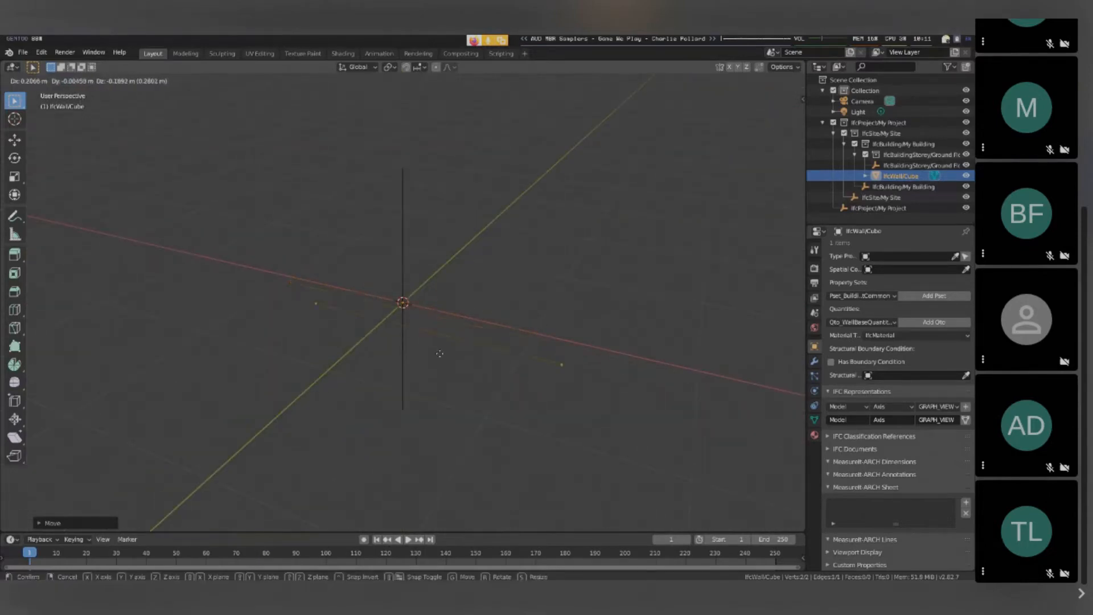
pyautogui.click(439, 353)
pyautogui.press('Tab')
pyautogui.moveTo(464, 373); pyautogui.dragTo(489, 363, button='middle')
pyautogui.press('Tab')
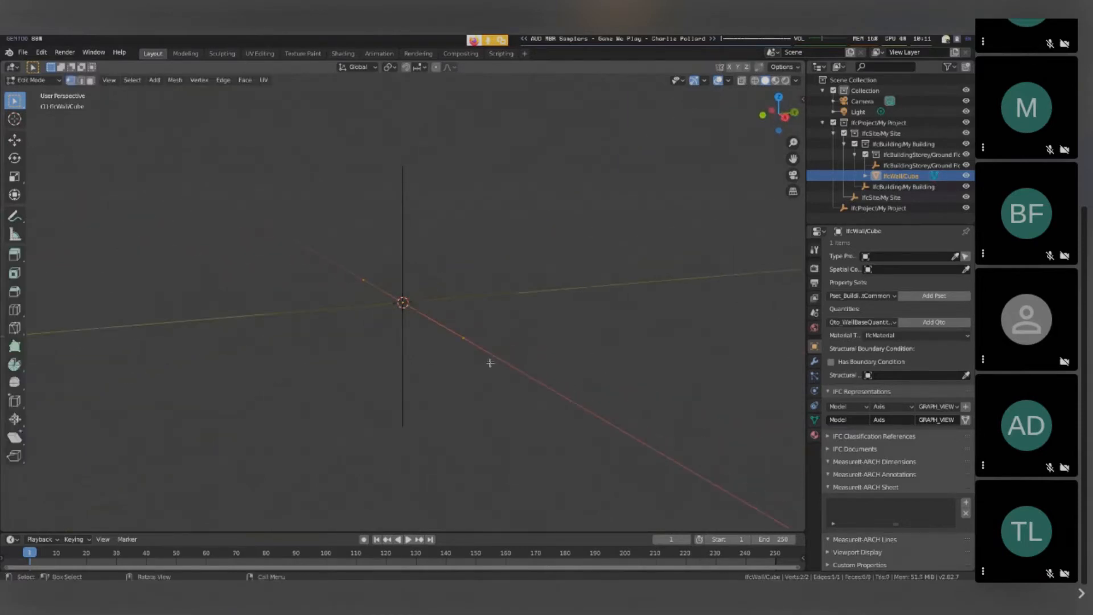
# Step: Lower the axis edge along Z below the origin and finish editing the wall's Axis mesh
pyautogui.press('g')
pyautogui.press('z')
pyautogui.click(500, 466)
pyautogui.press('Tab')
pyautogui.moveTo(486, 451); pyautogui.dragTo(481, 348, button='middle')
pyautogui.click(476, 383)
# Step: Set the wall's IFC representation to context Model, subcontext Body and target view MODEL_VIEW, and bring up that geometry
pyautogui.click(849, 407)
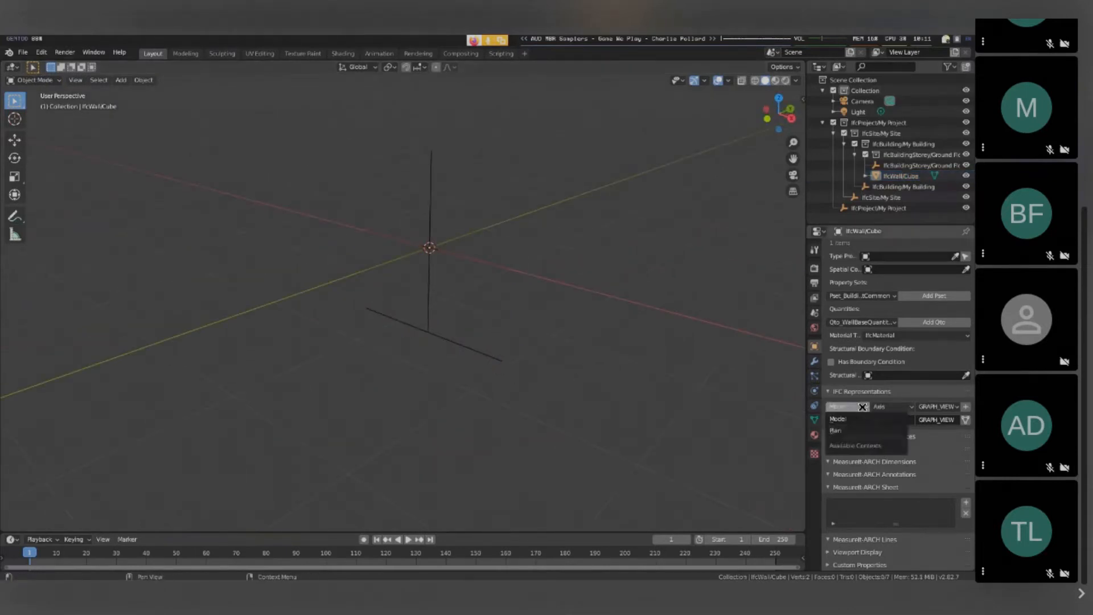
pyautogui.click(890, 406)
pyautogui.click(890, 406)
pyautogui.click(890, 406)
pyautogui.click(890, 406)
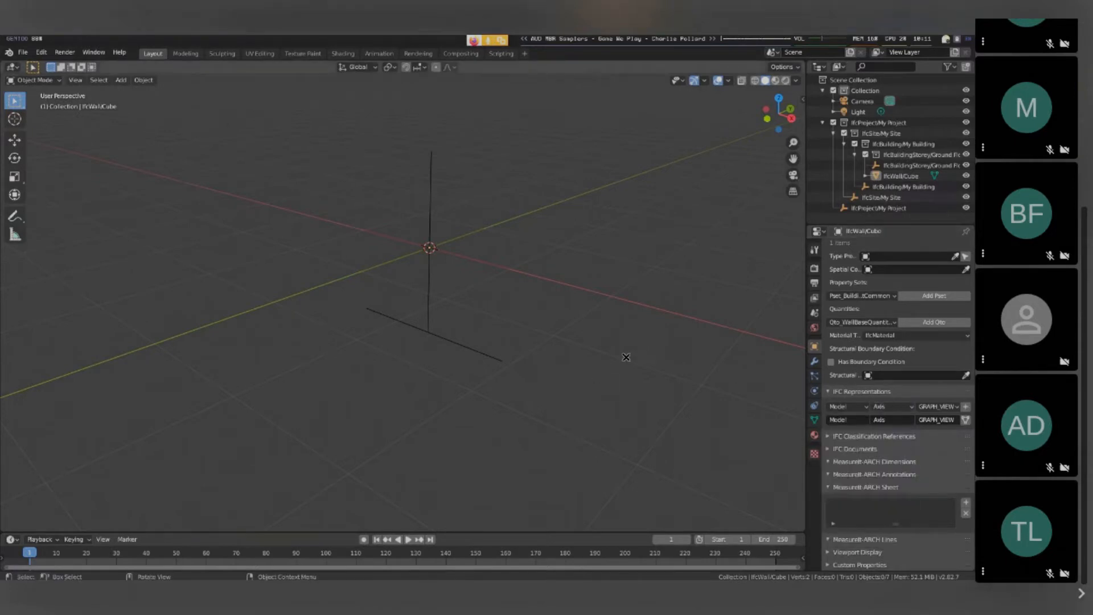
pyautogui.moveTo(626, 357)
pyautogui.mouseDown(button='middle')
pyautogui.moveTo(547, 349)
pyautogui.moveTo(615, 357)
pyautogui.mouseUp(button='middle')
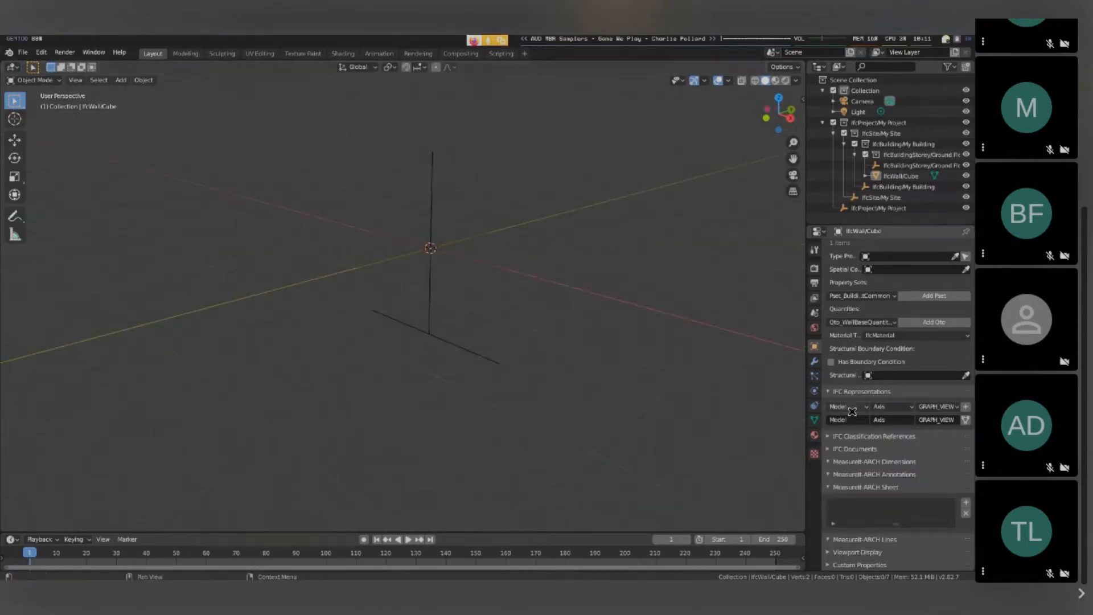
pyautogui.click(890, 406)
pyautogui.click(897, 478)
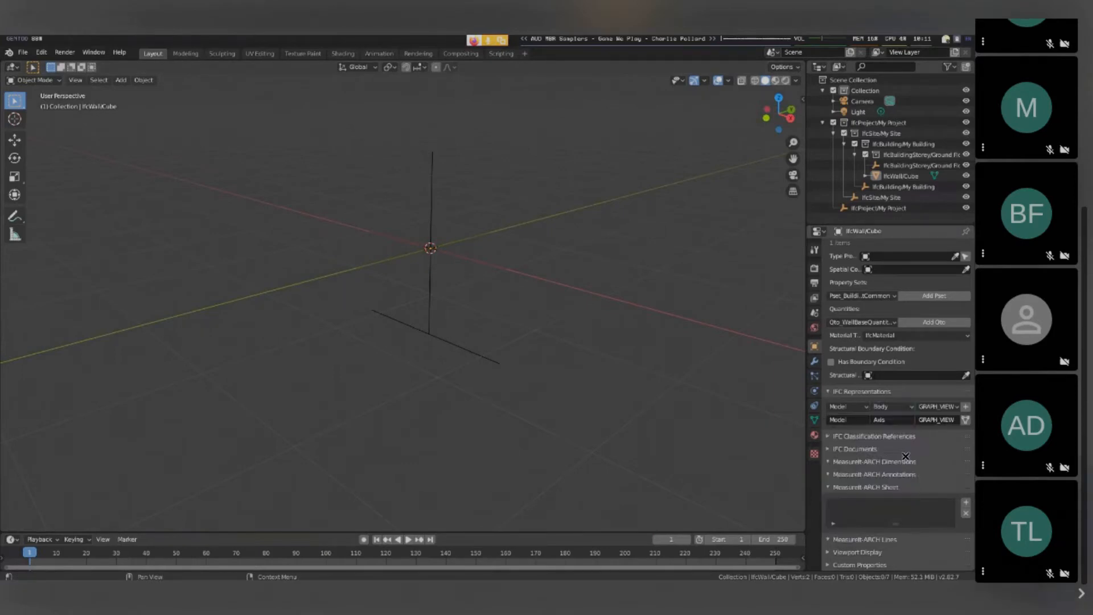
pyautogui.click(937, 406)
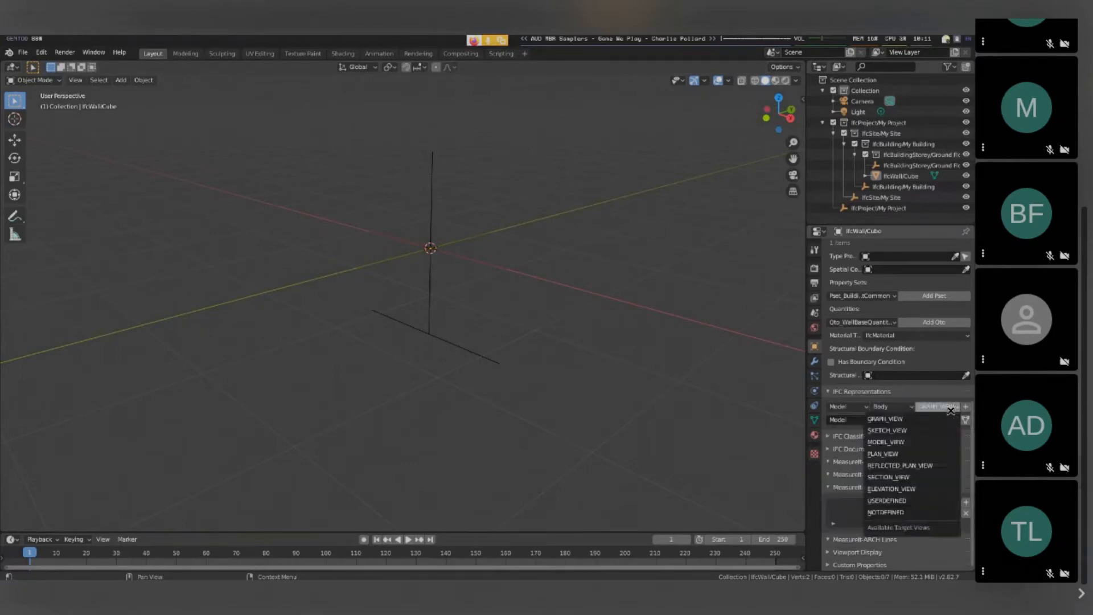
pyautogui.click(920, 442)
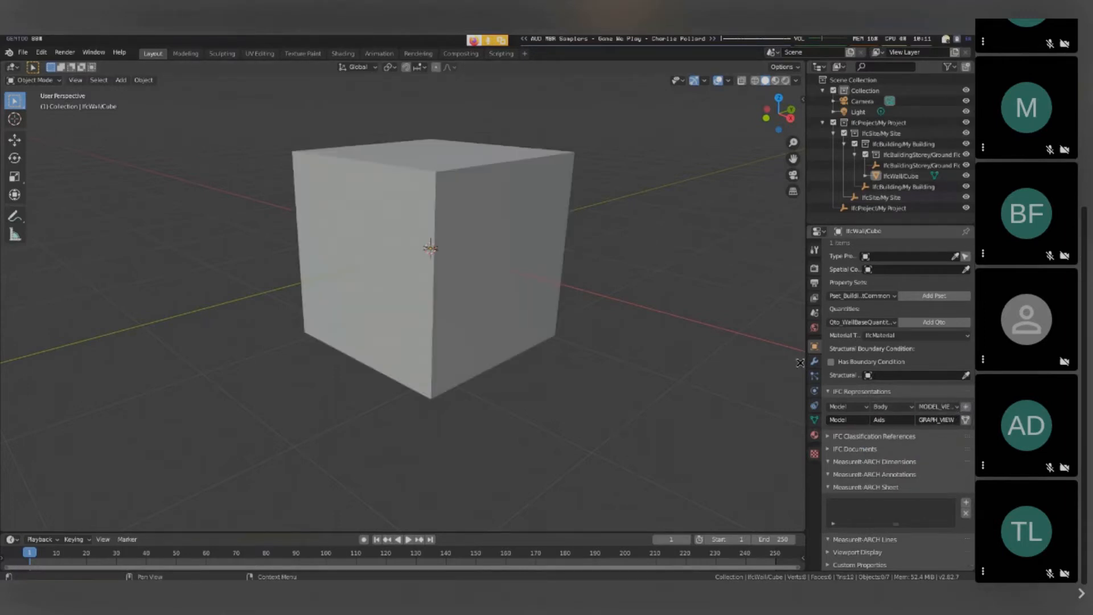
# Step: Select the cube wall and switch it to its Model Axis GRAPH_VIEW representation, keeping the axis line selected
pyautogui.moveTo(481, 284); pyautogui.dragTo(497, 246, button='middle')
pyautogui.click(497, 246)
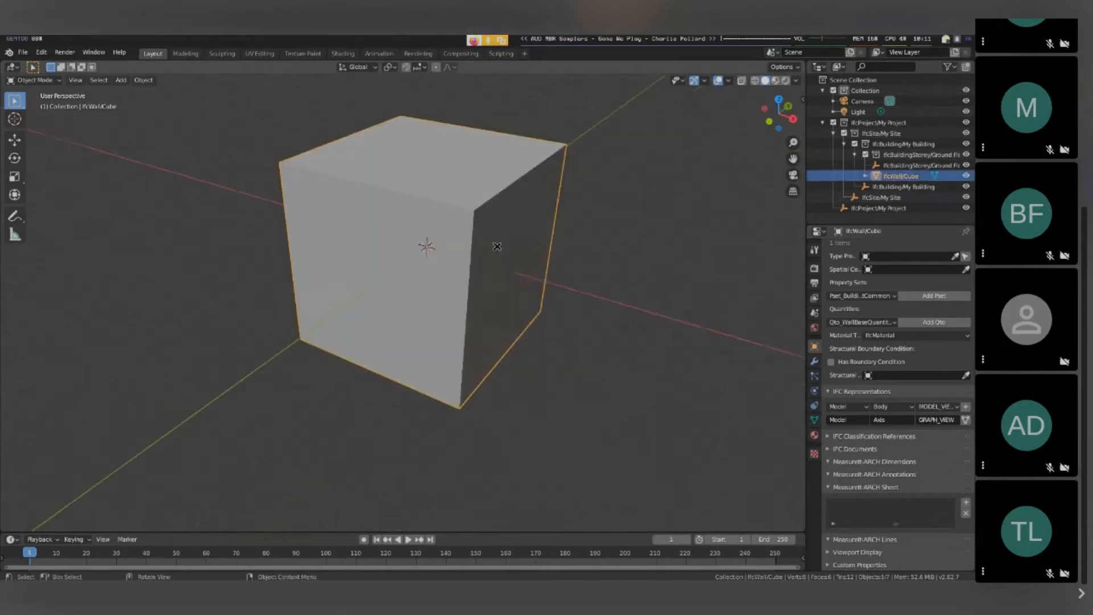
pyautogui.click(628, 325)
pyautogui.hotkey('ctrl', 'z')
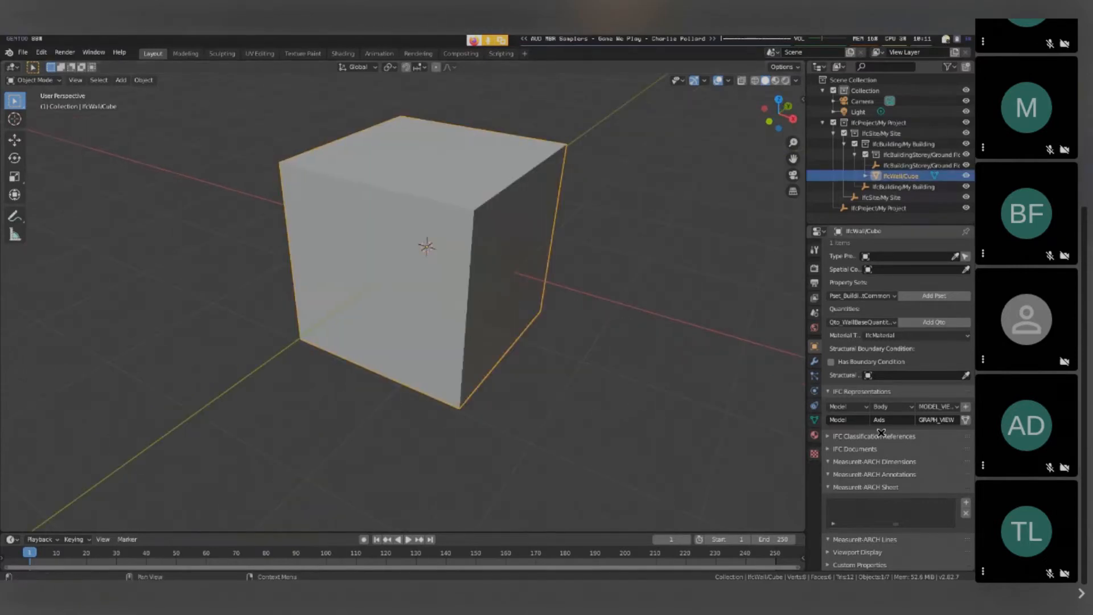
pyautogui.click(968, 421)
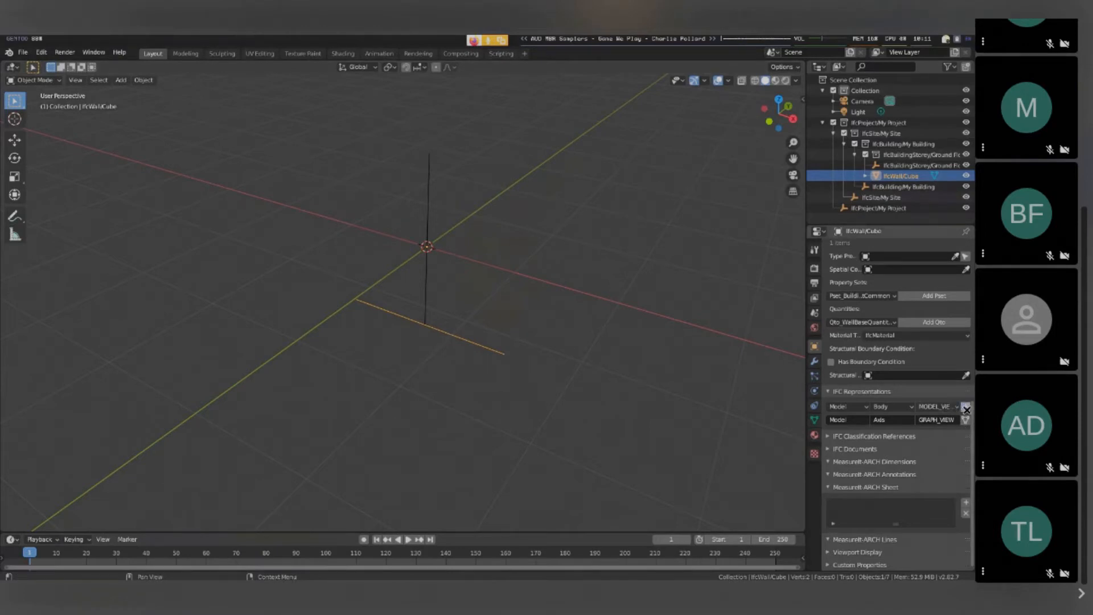
pyautogui.click(702, 378)
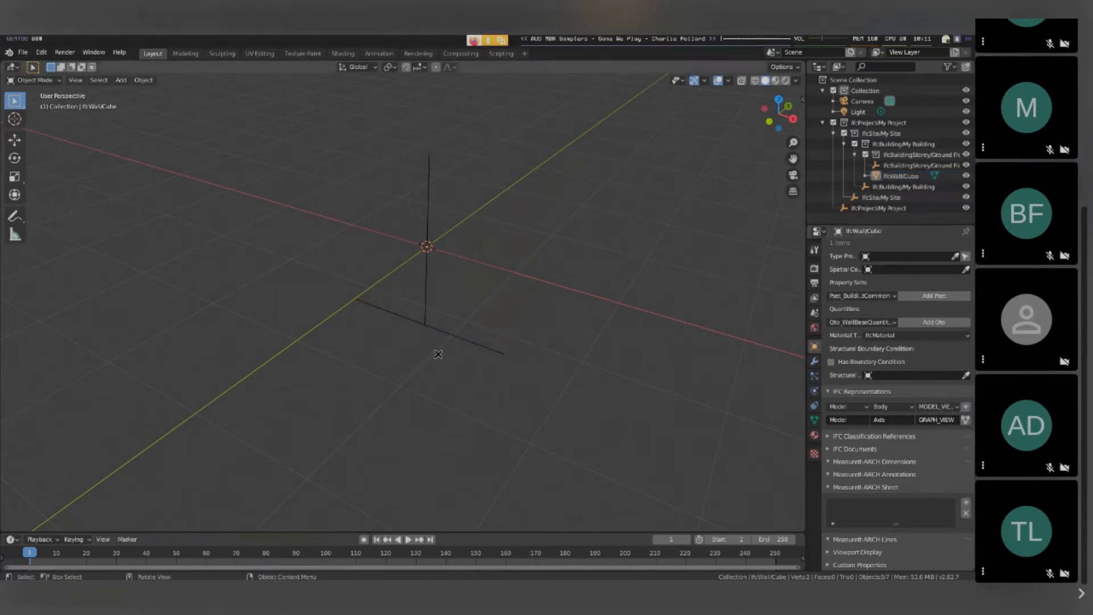
pyautogui.click(459, 339)
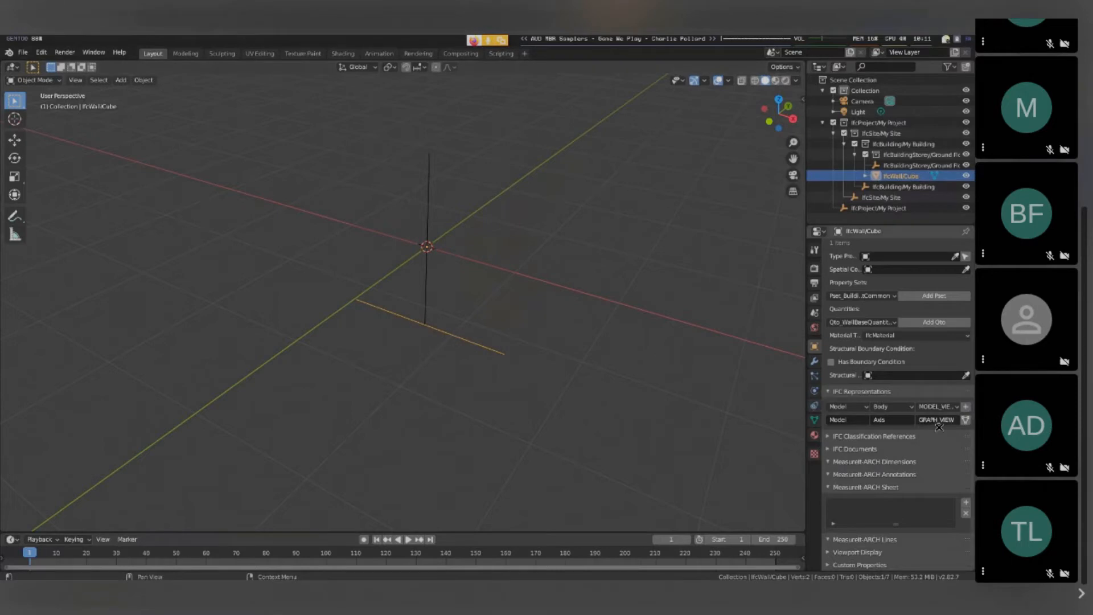
# Step: Compare the wall's mesh data by alternating between Model/Axis/GRAPH_VIEW/Cube and Model/Body/MODEL_VIEW/Cube, ending on the Body mesh
pyautogui.click(813, 420)
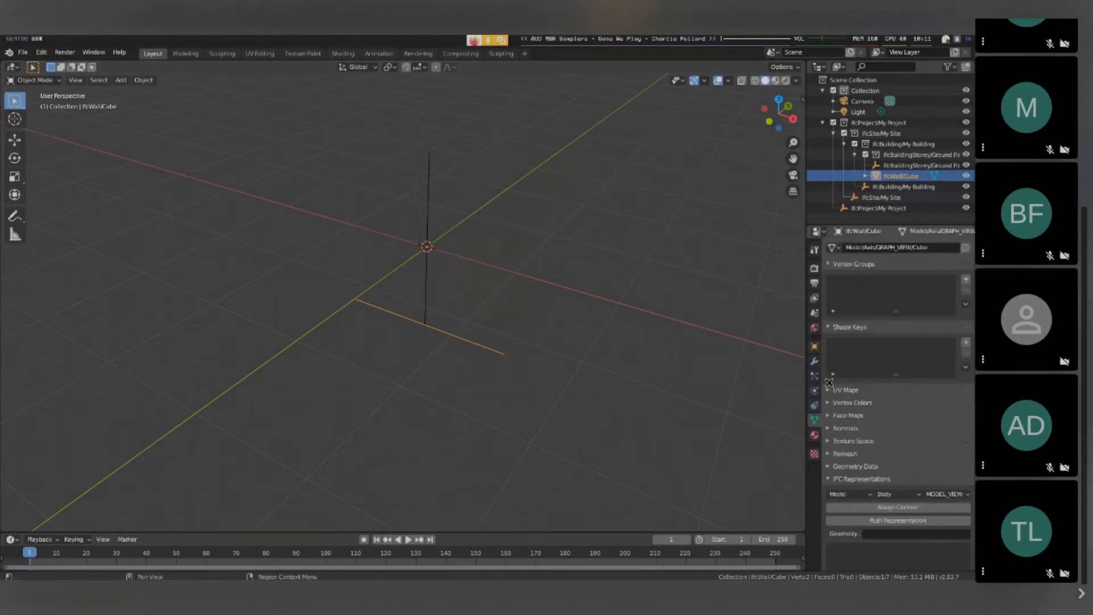
pyautogui.click(832, 247)
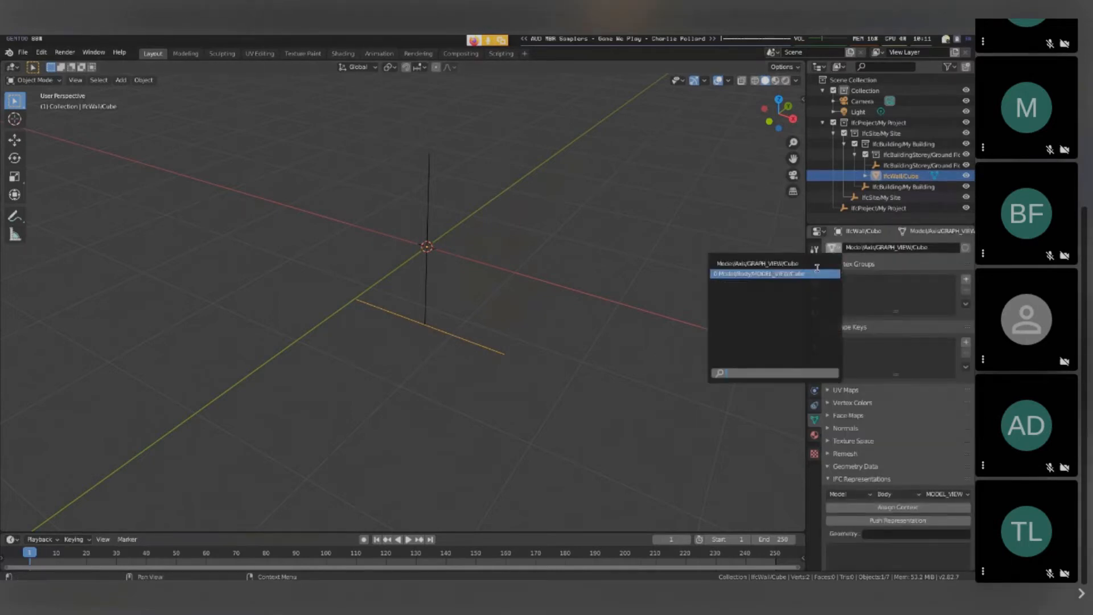
pyautogui.click(816, 273)
pyautogui.click(833, 247)
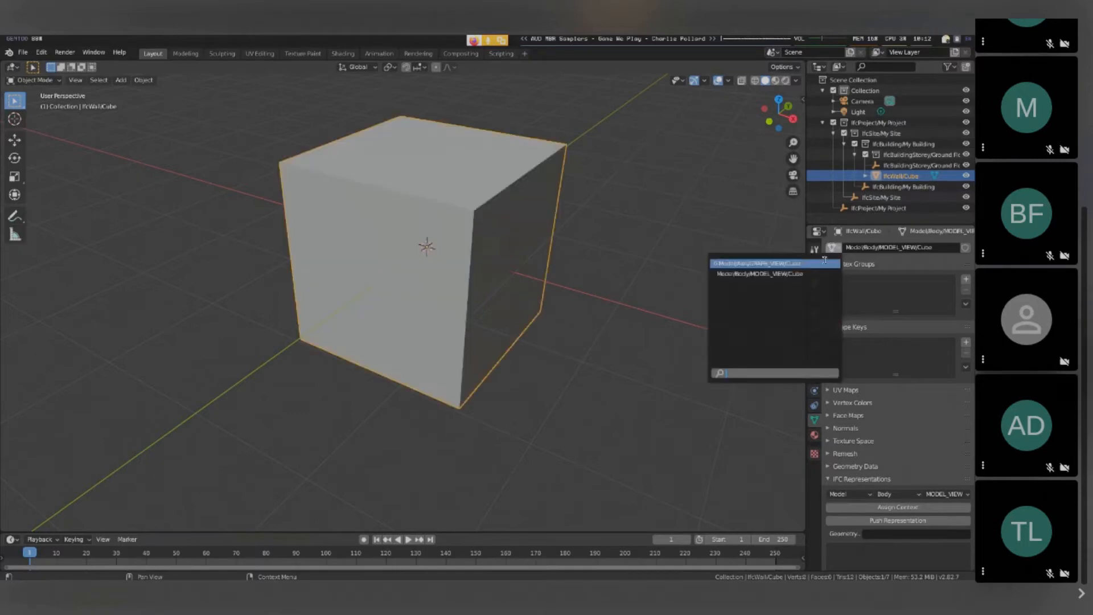
pyautogui.click(824, 263)
pyautogui.click(833, 247)
pyautogui.click(823, 274)
pyautogui.click(832, 247)
pyautogui.click(823, 264)
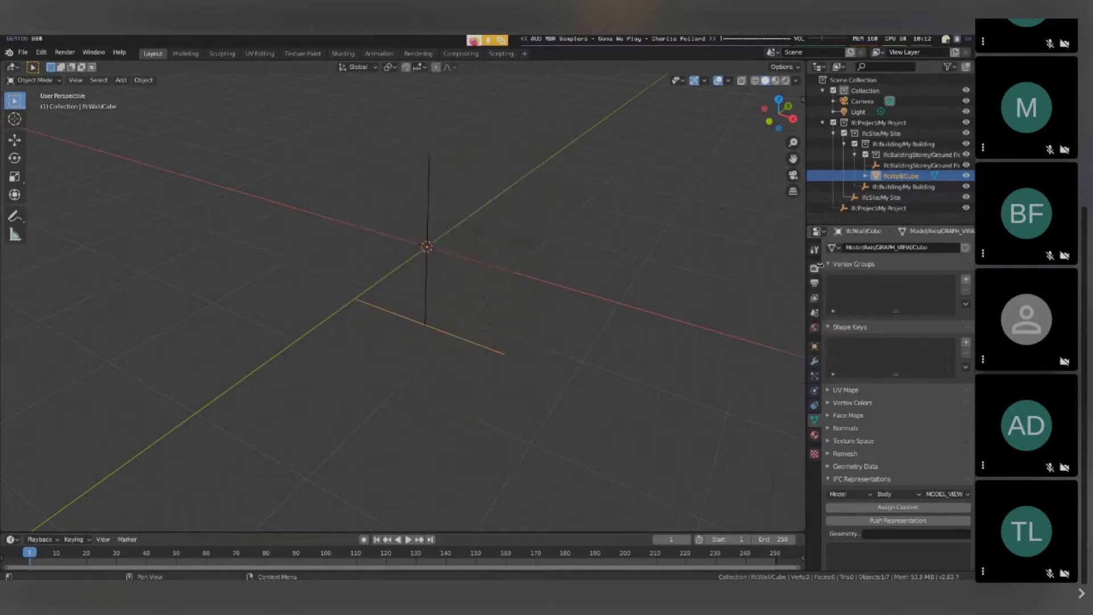
pyautogui.click(833, 247)
pyautogui.click(824, 273)
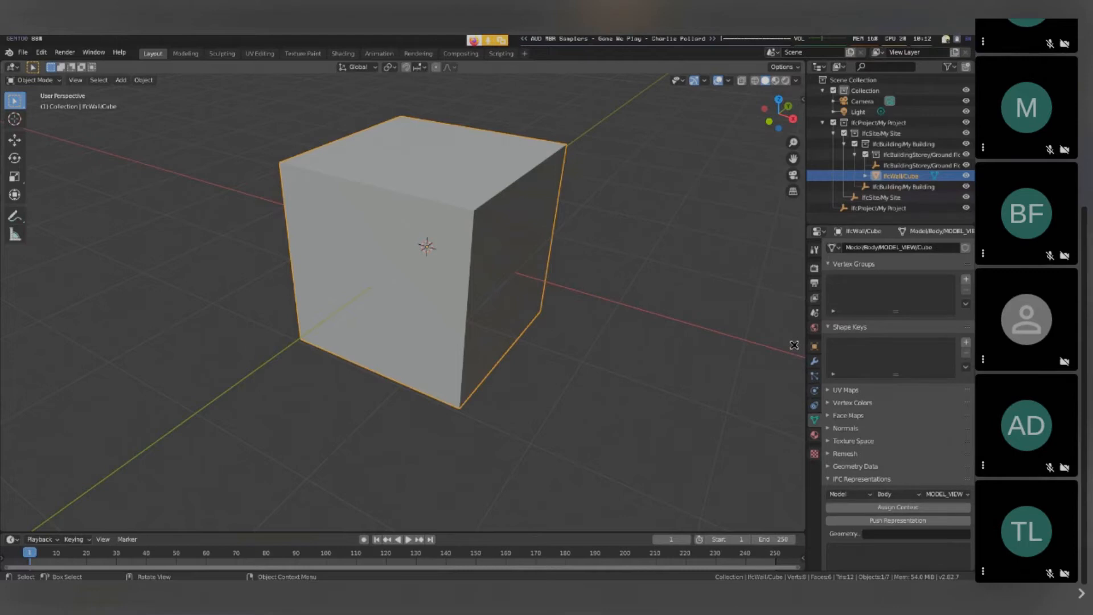
# Step: Widen the properties area and expand the scene's IFC Geometric Representation Contexts settings
pyautogui.click(815, 268)
pyautogui.click(815, 313)
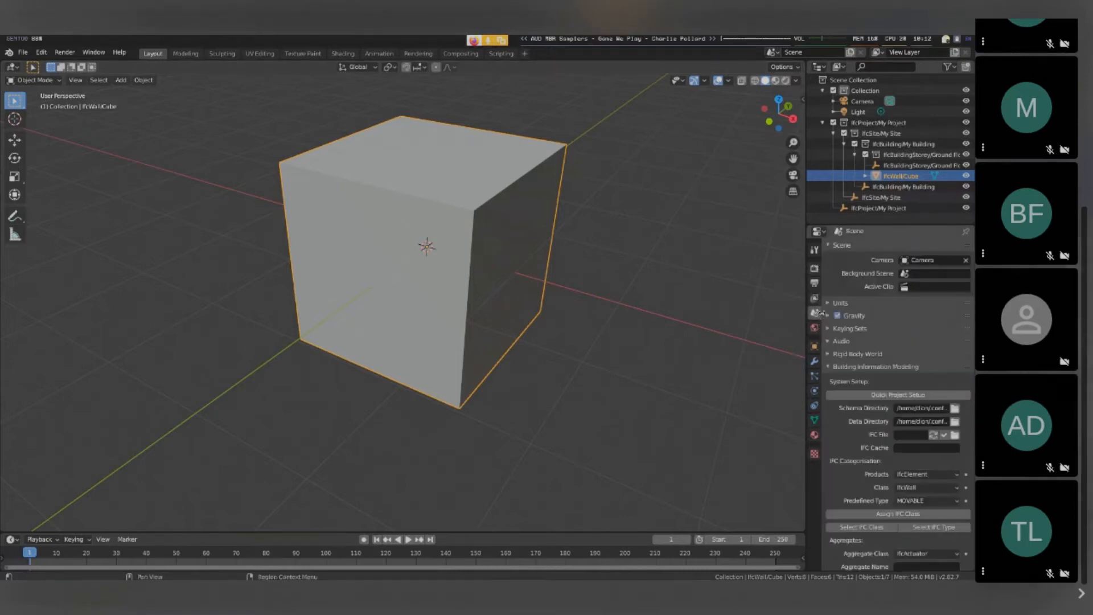
pyautogui.scroll(-5, 896, 448)
pyautogui.scroll(-5, 896, 449)
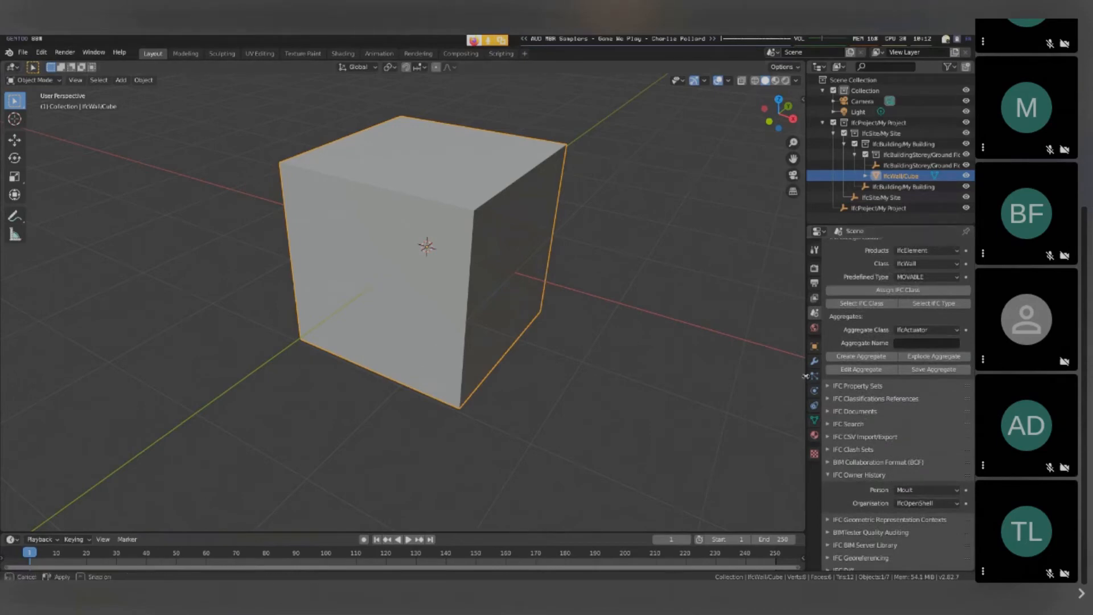
pyautogui.moveTo(806, 376); pyautogui.dragTo(753, 368)
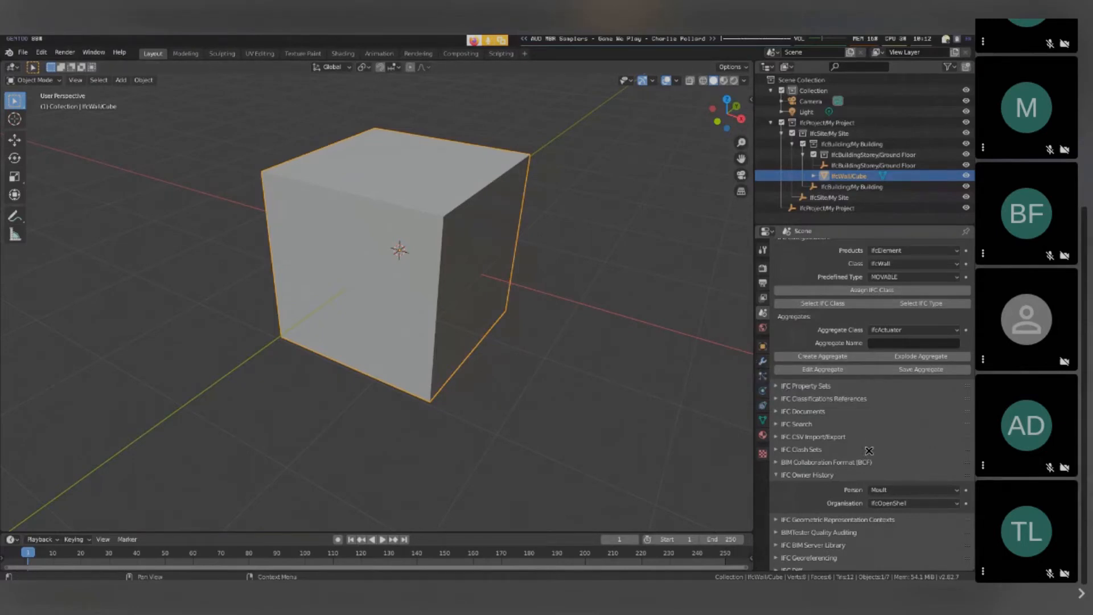
pyautogui.scroll(4, 812, 424)
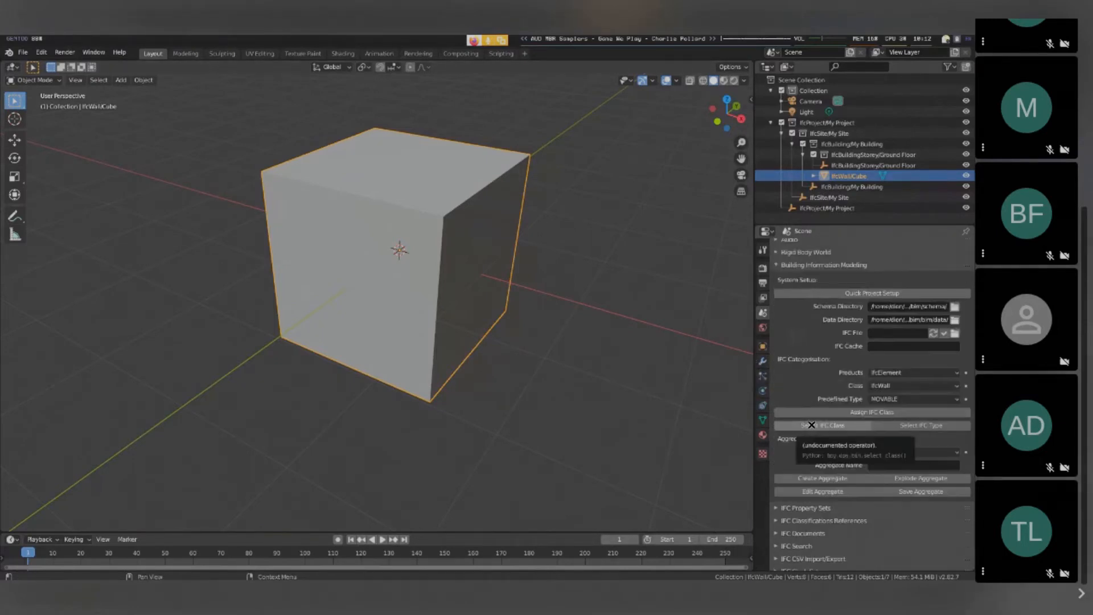
pyautogui.scroll(-6, 831, 525)
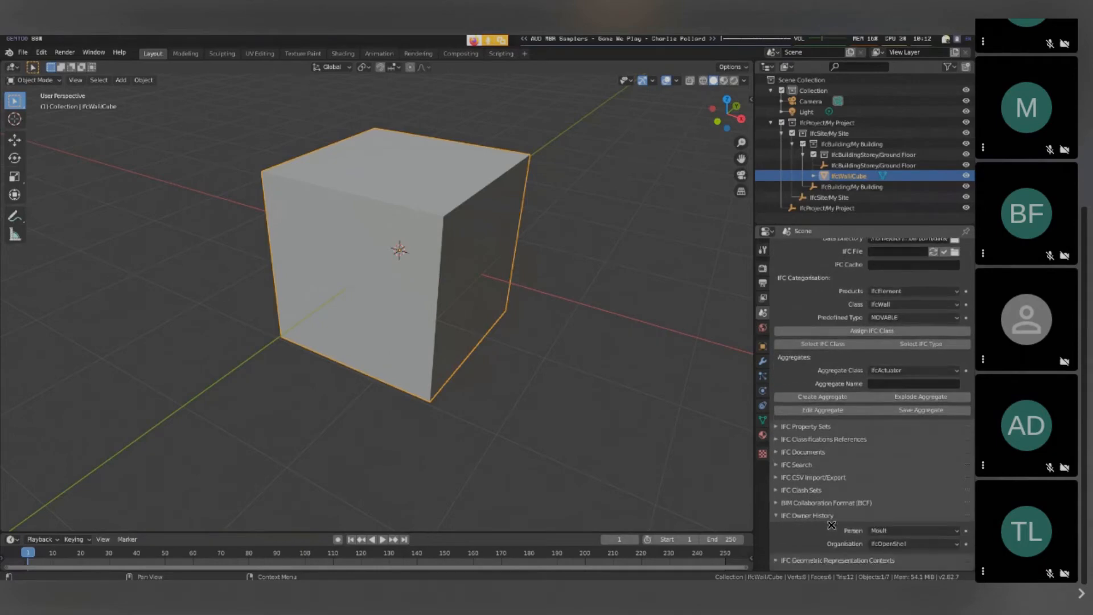
pyautogui.click(843, 481)
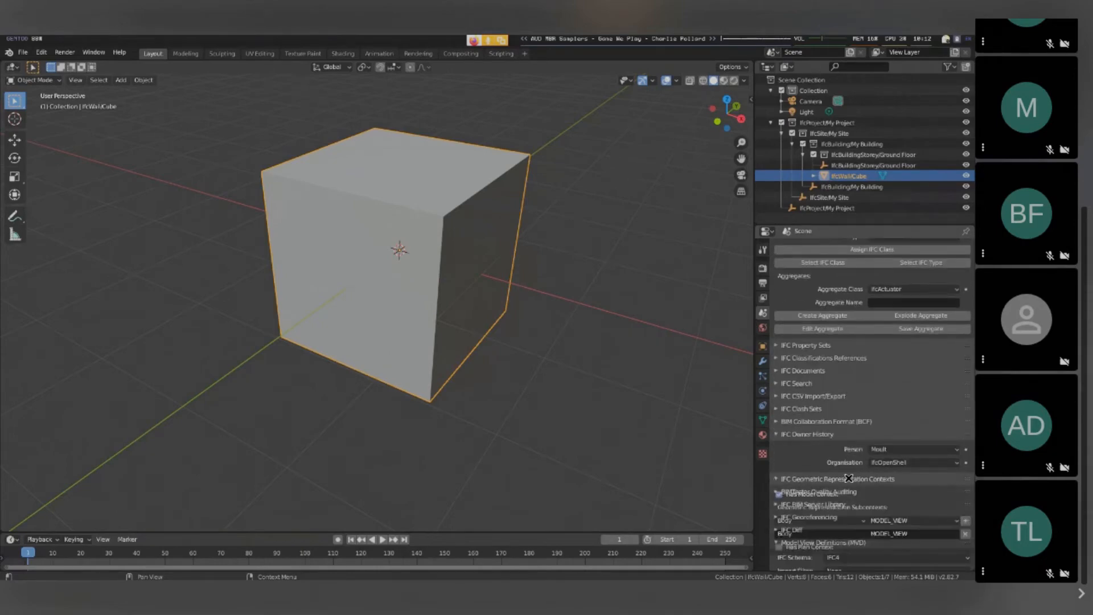
pyautogui.scroll(-4, 826, 501)
pyautogui.scroll(-5, 820, 510)
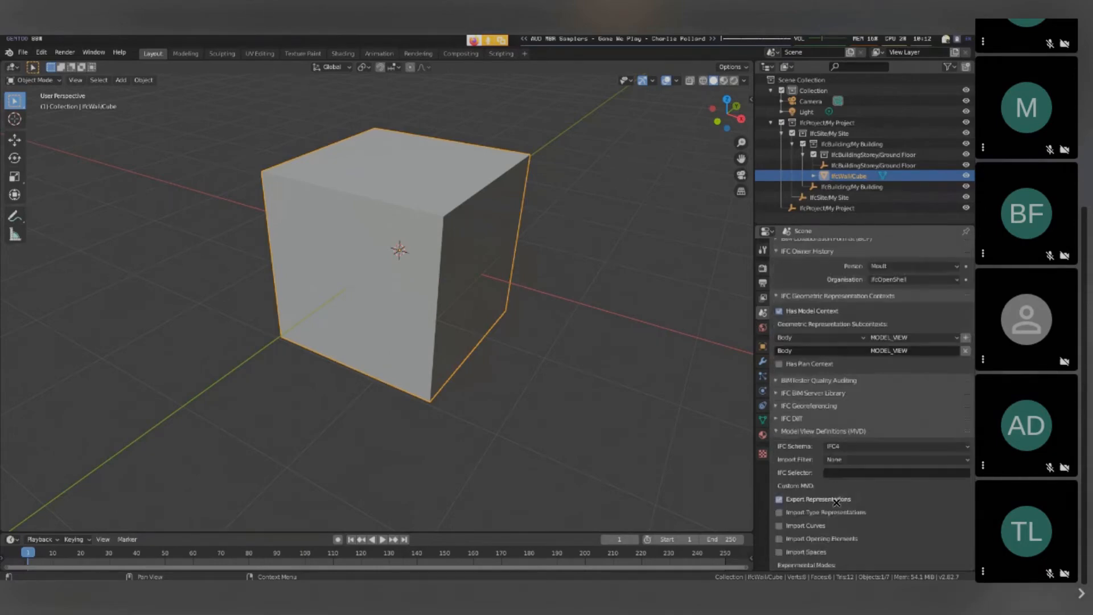
# Step: Add an Axis subcontext with target view GRAPH_VIEW to the scene's Model context
pyautogui.click(820, 338)
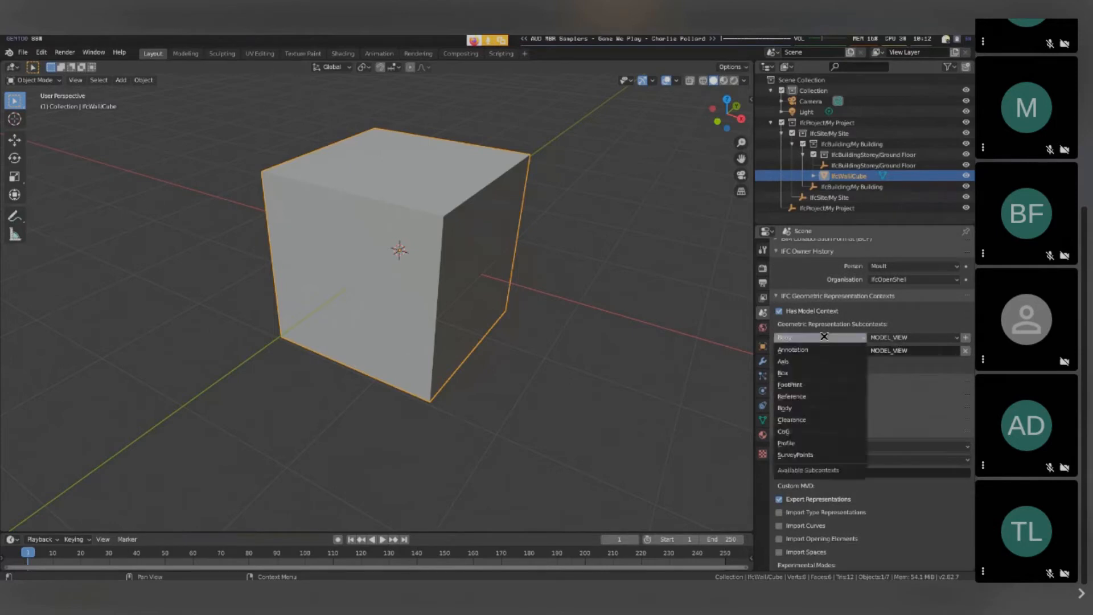
pyautogui.click(820, 359)
pyautogui.click(888, 337)
pyautogui.click(889, 349)
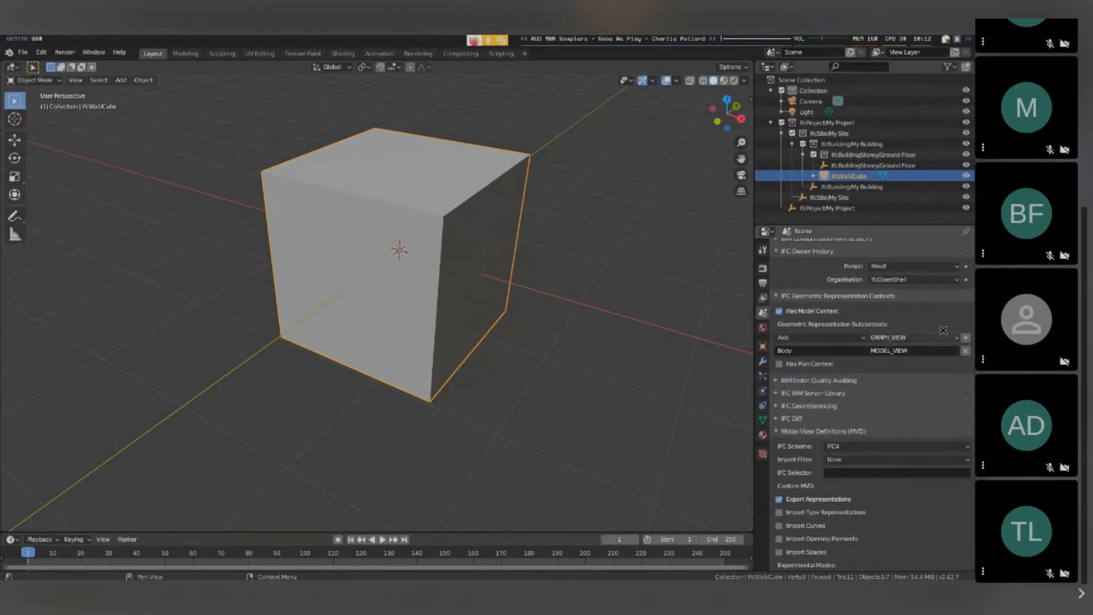
pyautogui.click(966, 337)
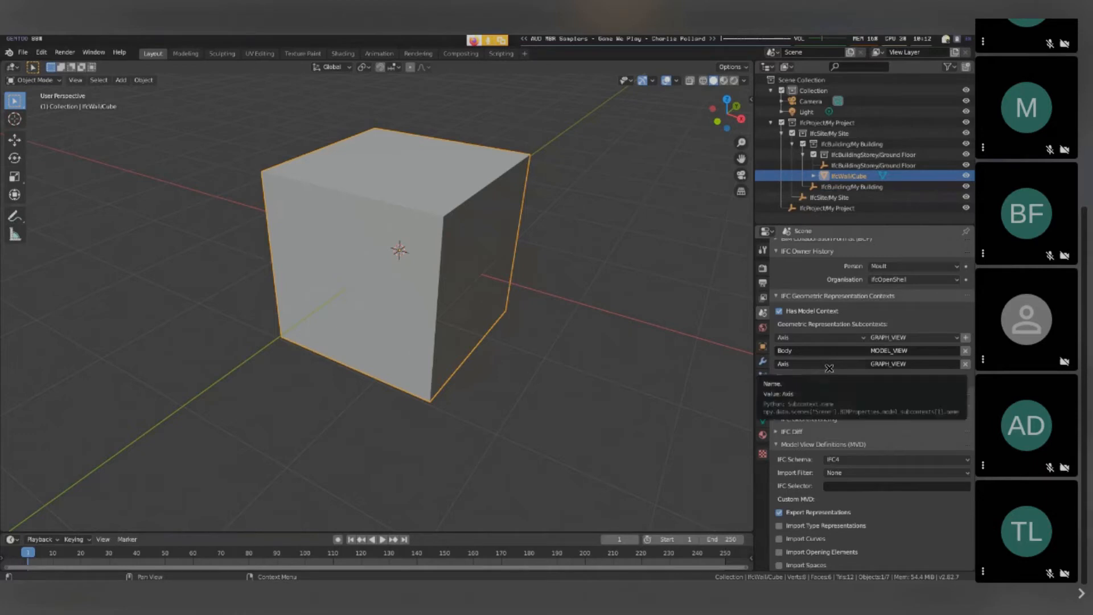
# Step: Switch the cube wall to its Model Axis GRAPH_VIEW representation and set the new-representation options to subcontext Body with target view MODEL_VIEW
pyautogui.click(763, 420)
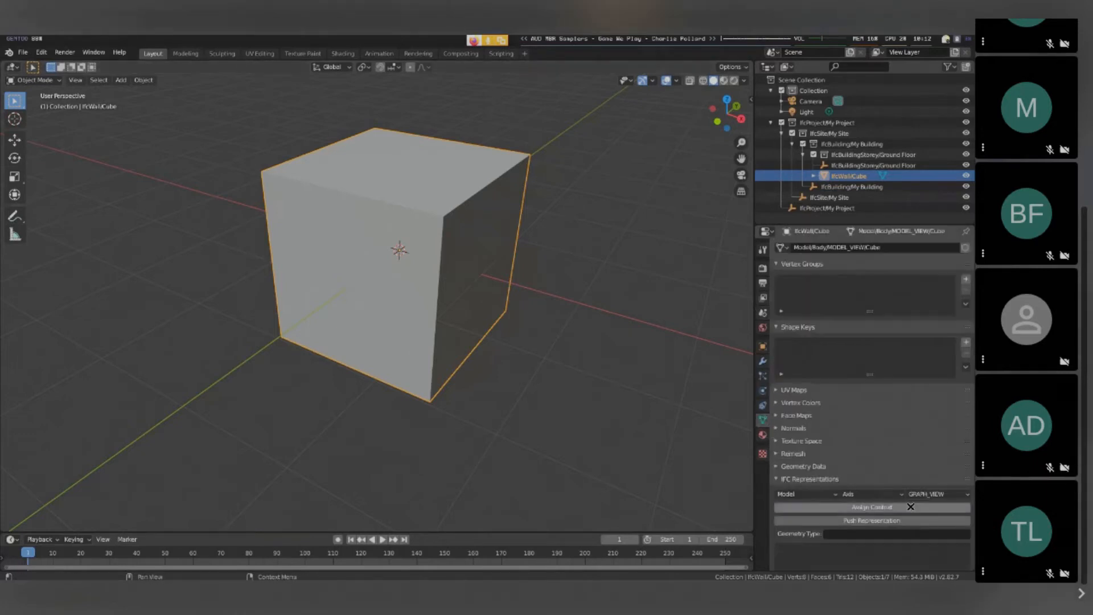
pyautogui.click(763, 346)
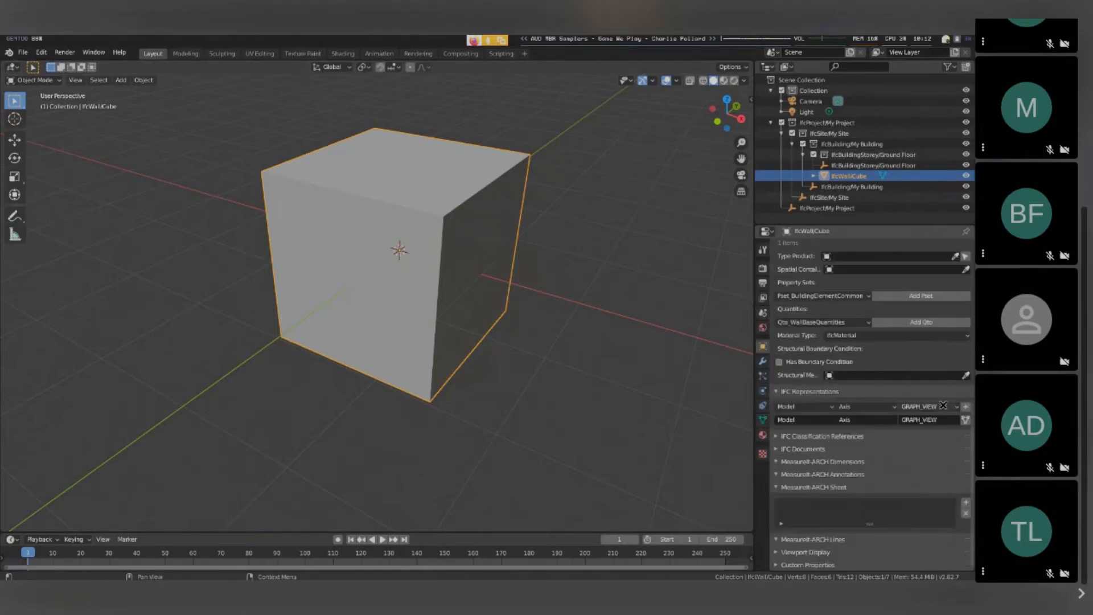
pyautogui.click(967, 406)
pyautogui.click(866, 406)
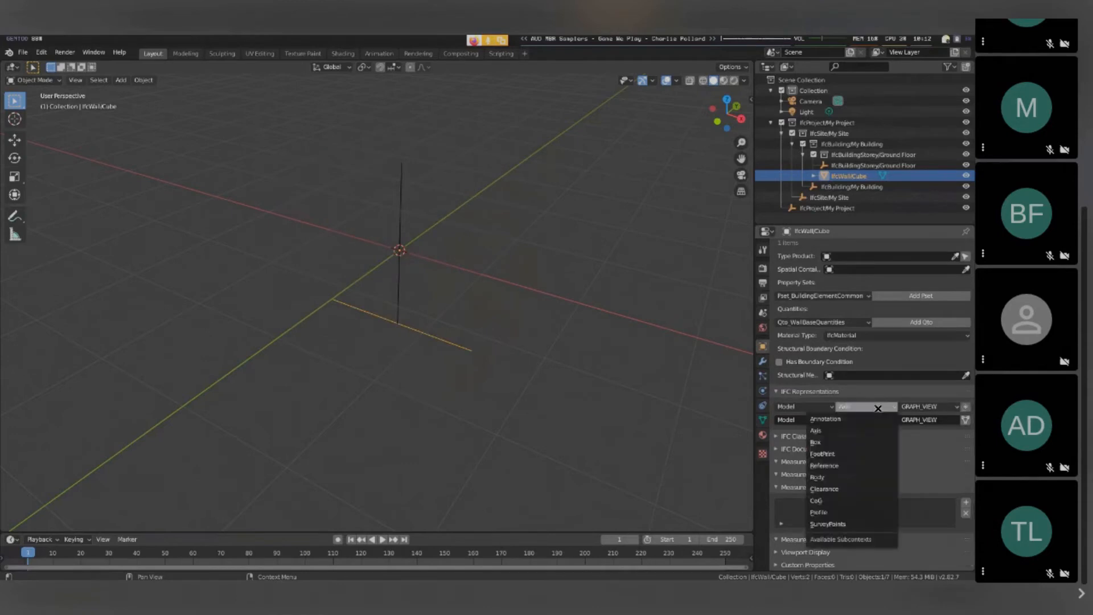
pyautogui.click(840, 477)
pyautogui.click(928, 406)
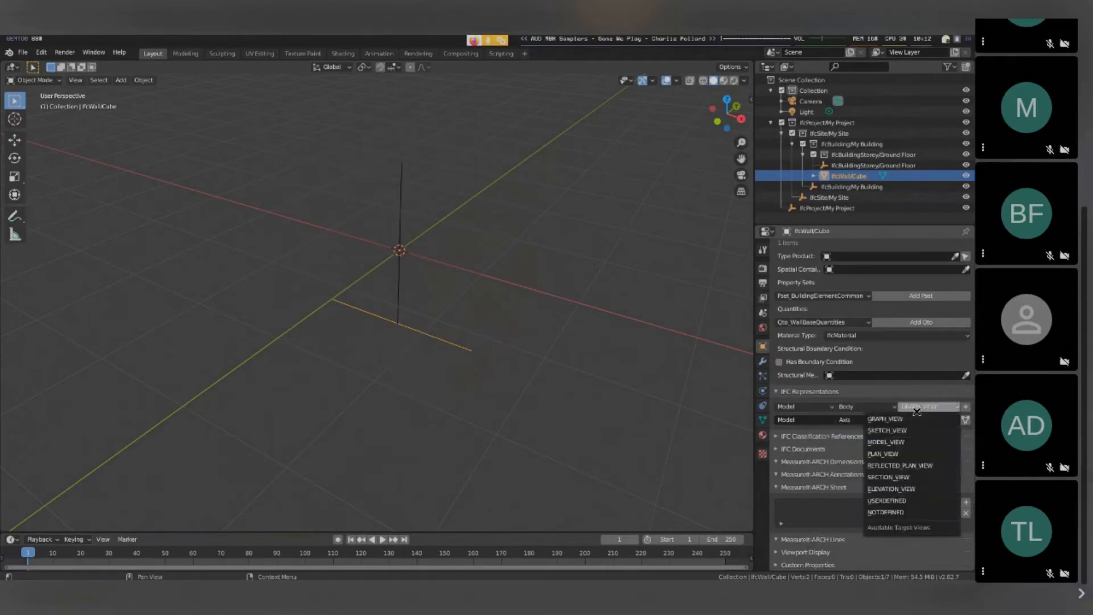
pyautogui.click(923, 436)
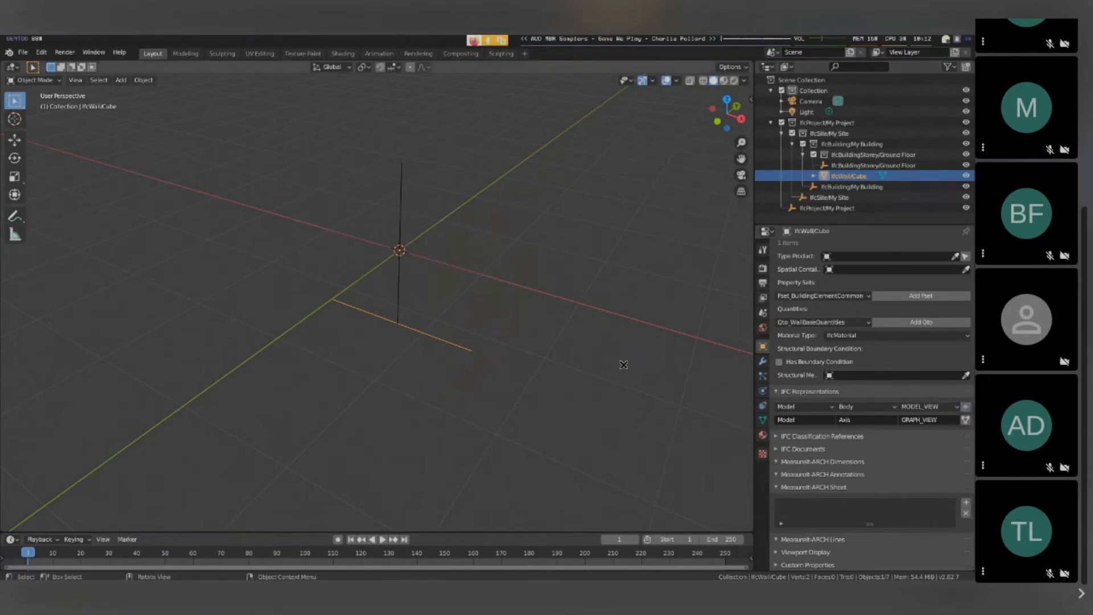
# Step: Review the scene's geometric representation subcontexts and reassign the Model/Body/MODEL_VIEW/Cube mesh to the wall
pyautogui.moveTo(623, 366); pyautogui.dragTo(627, 413, button='middle')
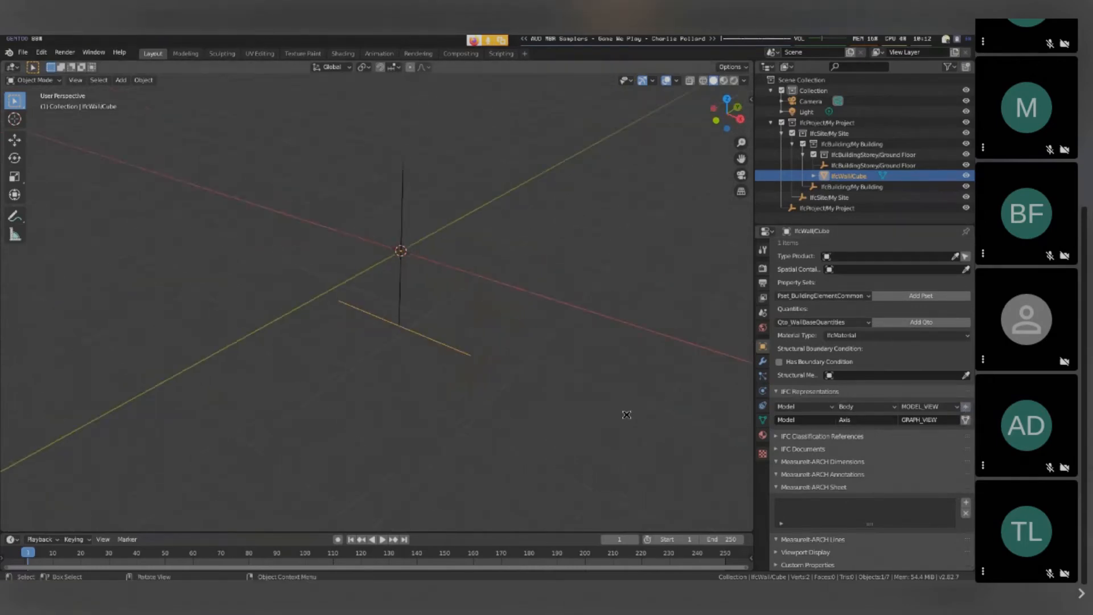
pyautogui.click(763, 296)
pyautogui.click(763, 285)
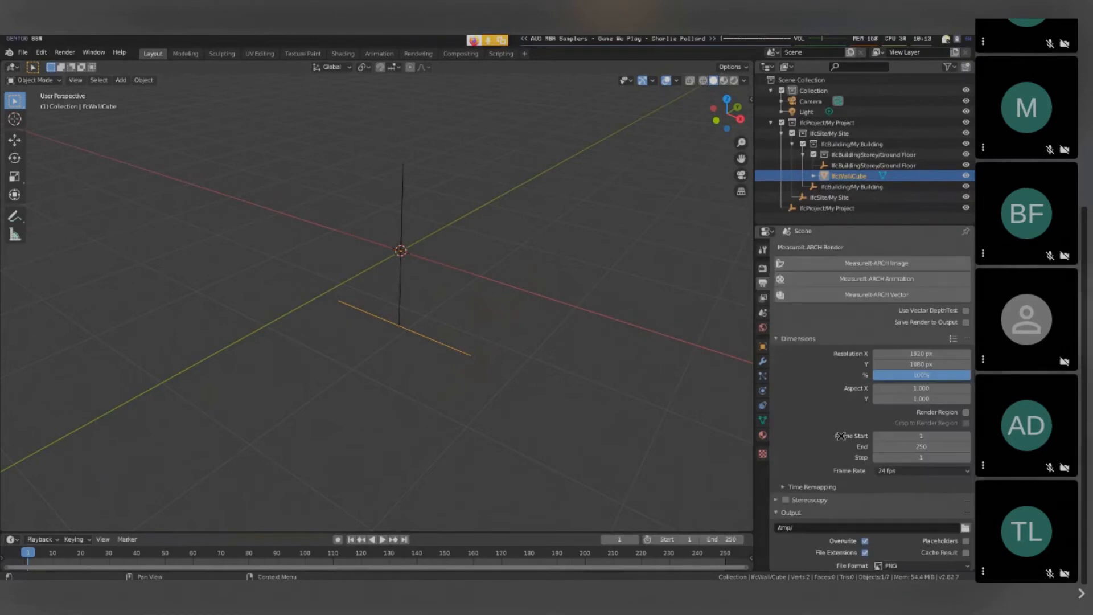
pyautogui.click(763, 297)
pyautogui.click(763, 313)
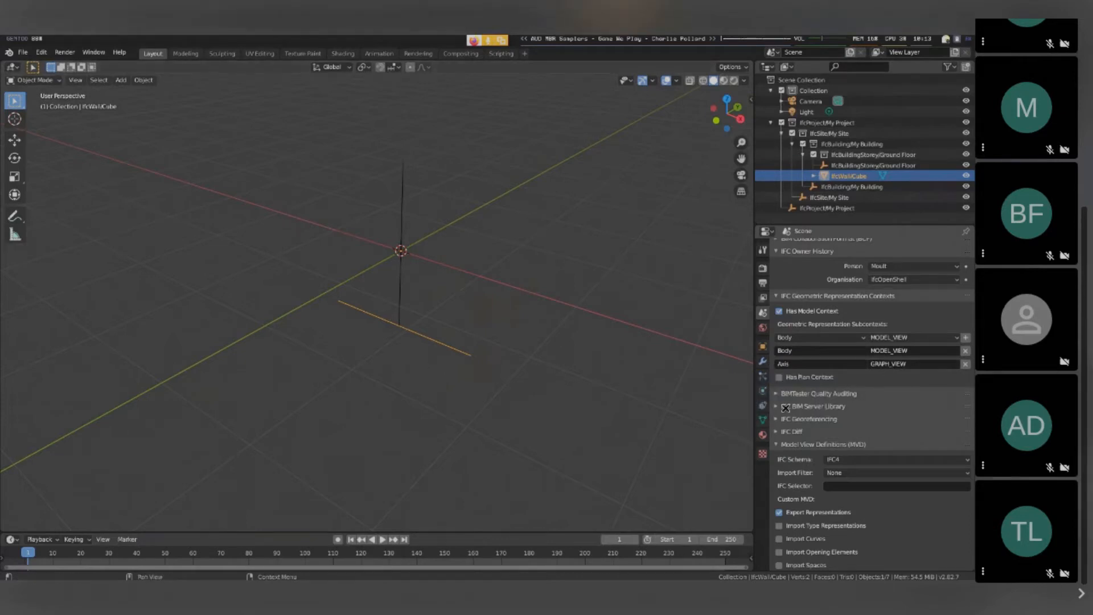
pyautogui.click(763, 420)
pyautogui.click(782, 248)
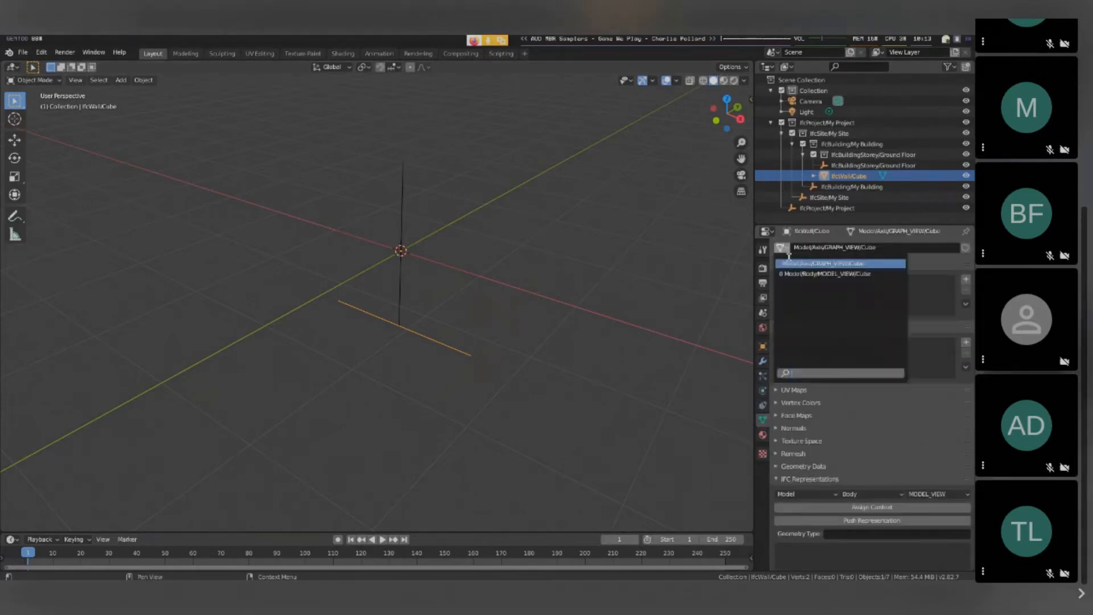
pyautogui.click(796, 273)
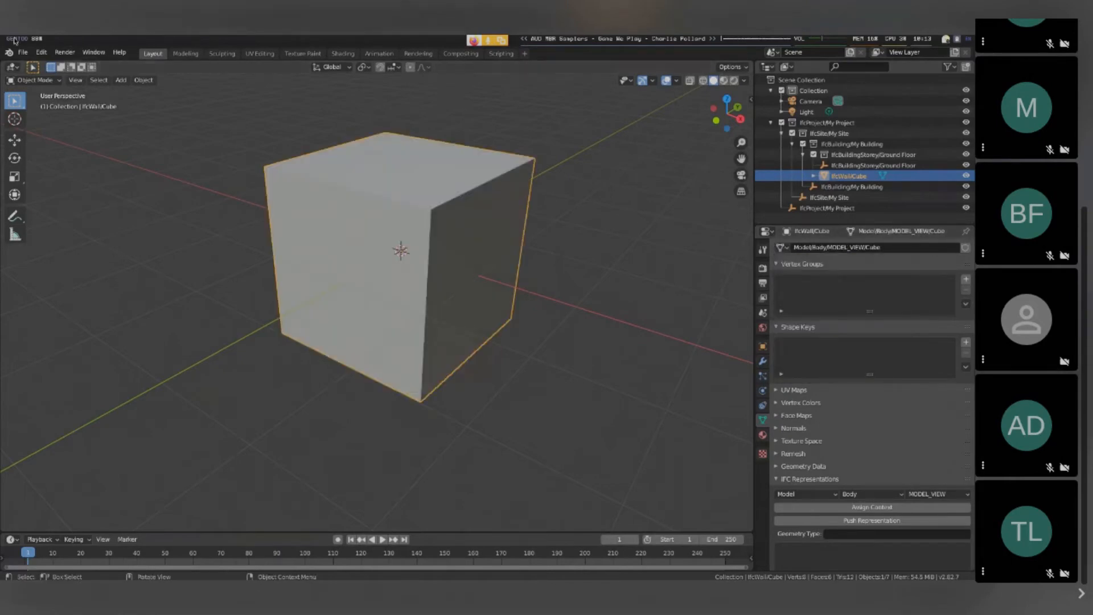
# Step: Export the project with both wall representations as an Industry Foundation Classes file
pyautogui.click(22, 52)
pyautogui.moveTo(75, 204)
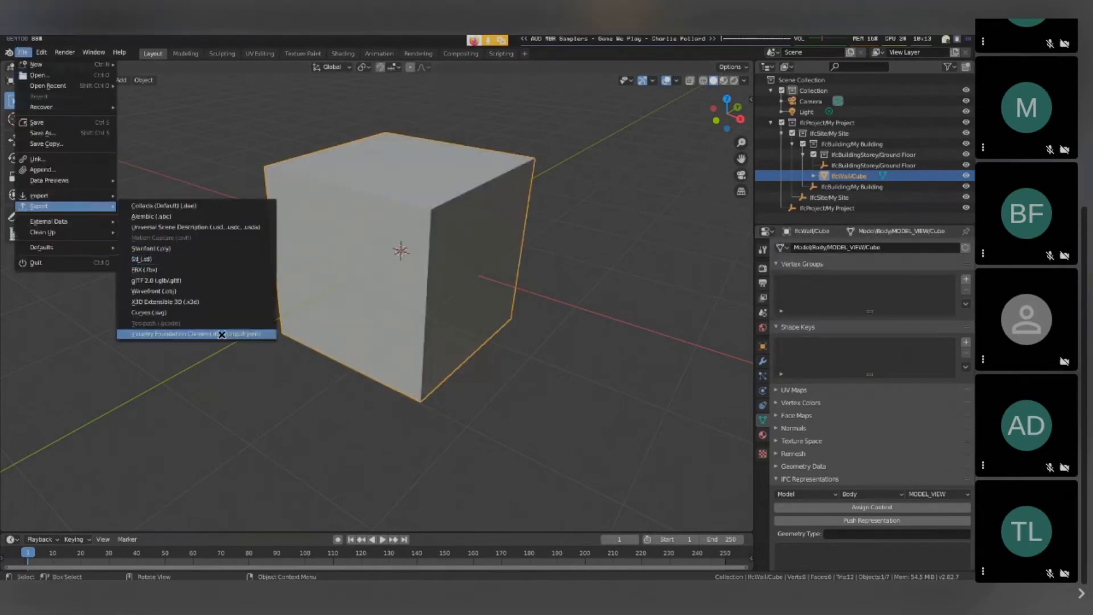
pyautogui.click(222, 334)
pyautogui.click(668, 438)
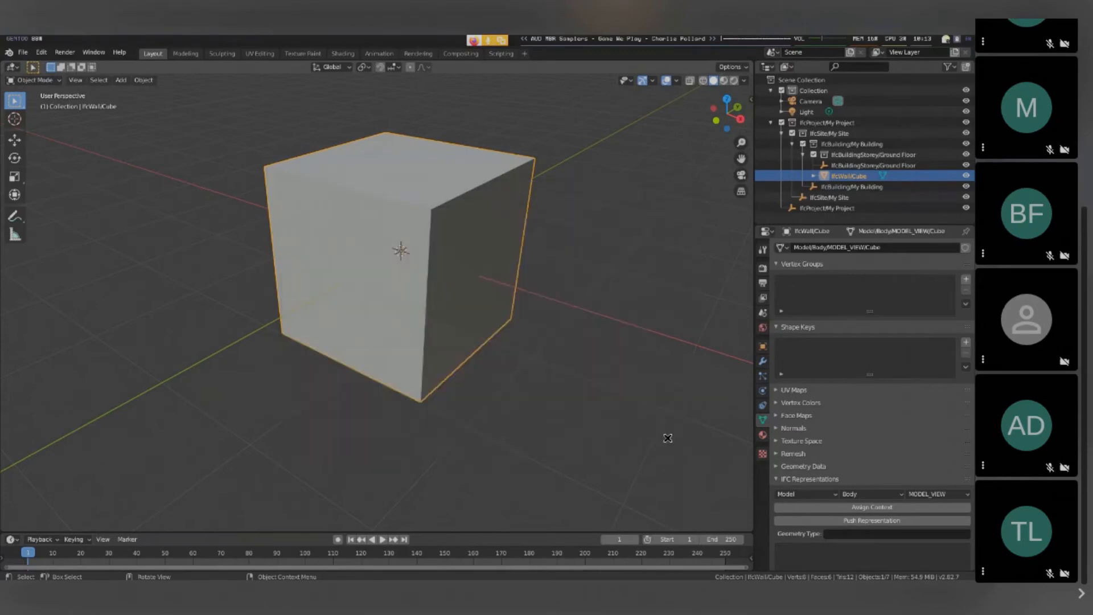
# Step: Start a new file, delete the default objects and import the exported test IFC file
pyautogui.click(22, 52)
pyautogui.moveTo(34, 71)
pyautogui.click(148, 72)
pyautogui.click(390, 326)
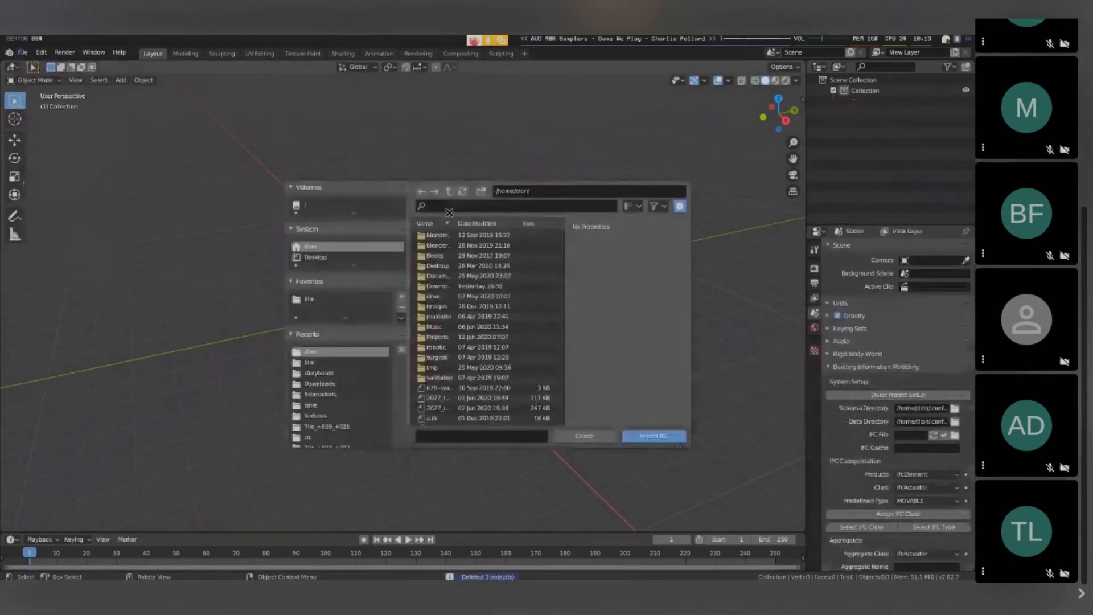
pyautogui.write('test')
pyautogui.doubleClick(509, 274)
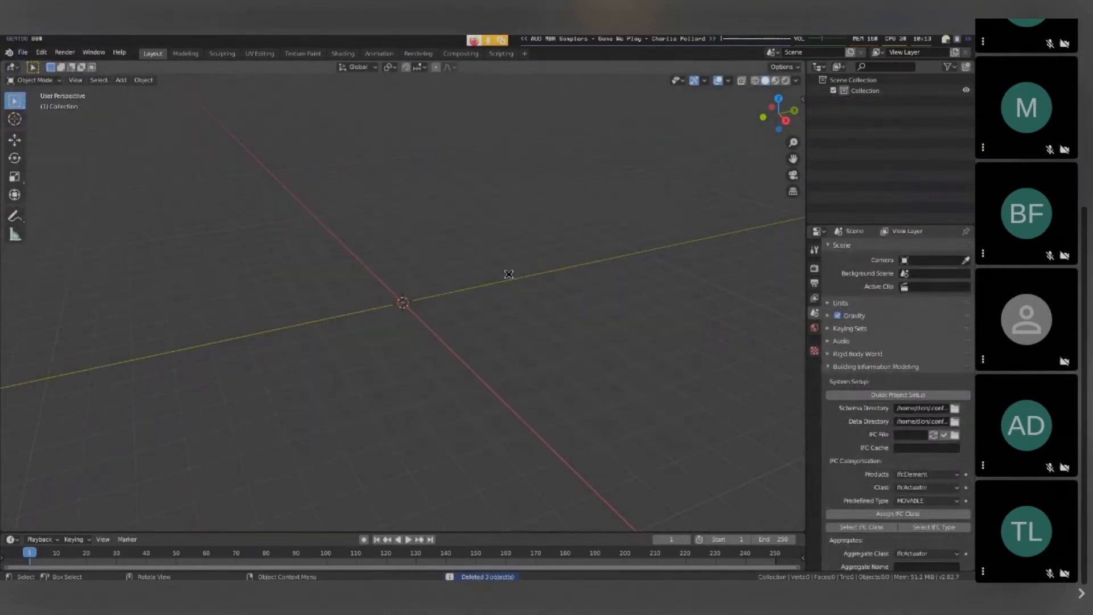
# Step: Examine the imported wall's mesh data and its list of IFC representations in a widened properties area
pyautogui.click(816, 414)
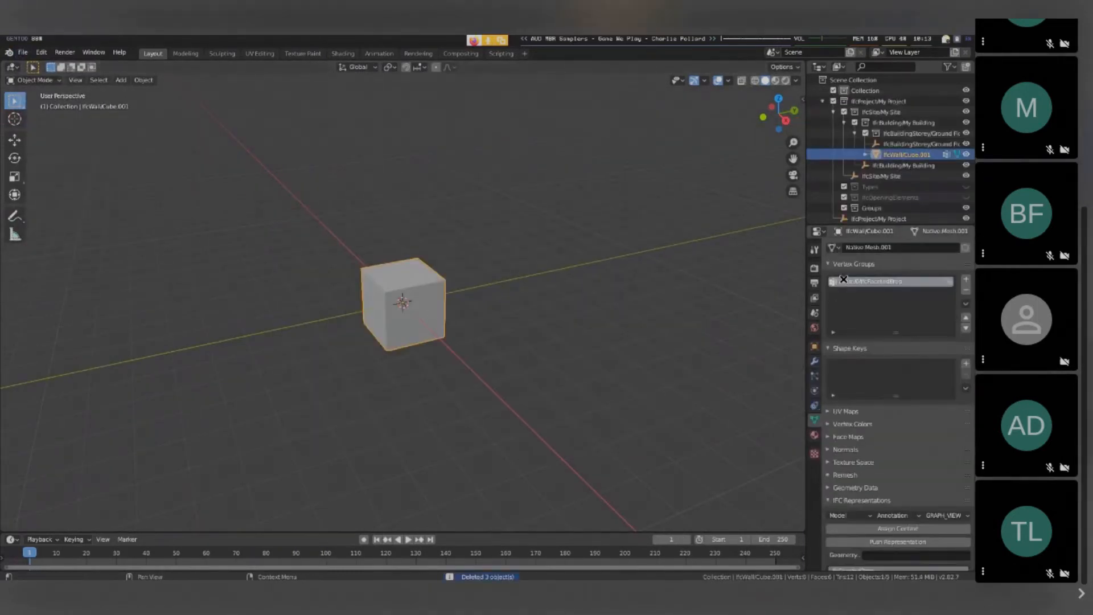
pyautogui.click(814, 346)
pyautogui.scroll(-13, 879, 469)
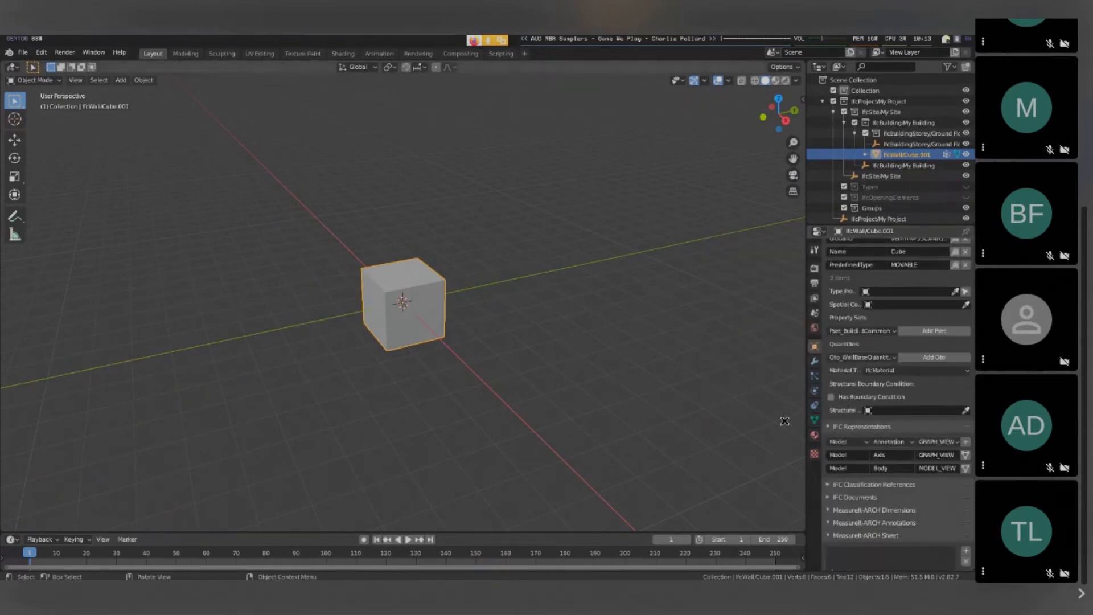
pyautogui.moveTo(806, 417); pyautogui.dragTo(698, 414)
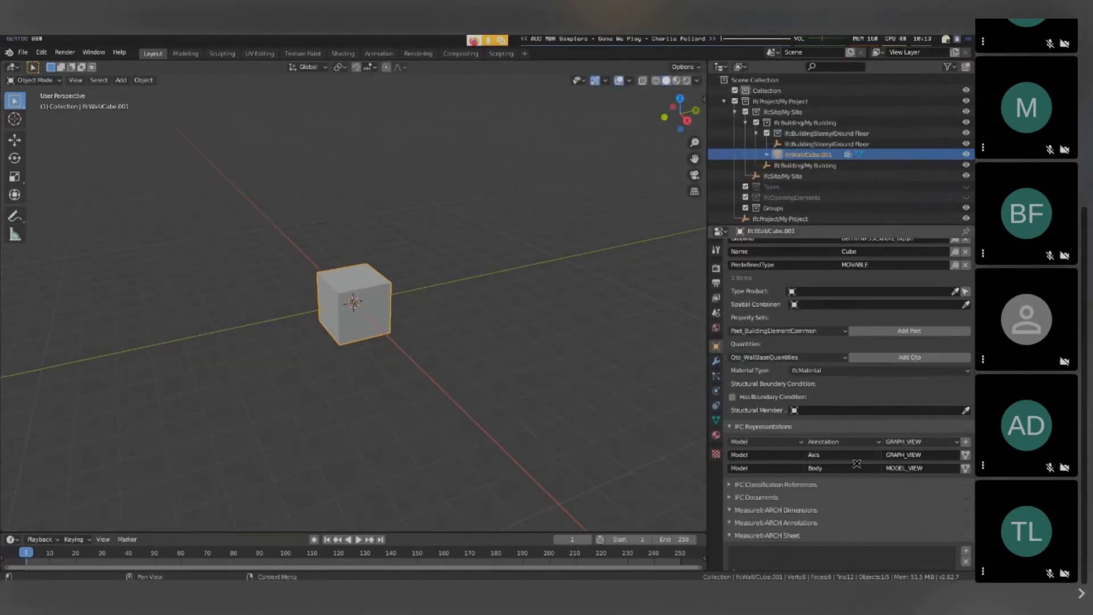
# Step: Switch the imported wall to its Axis GRAPH_VIEW representation and inspect the axis line's vertices in Edit Mode
pyautogui.click(966, 454)
pyautogui.press('Tab')
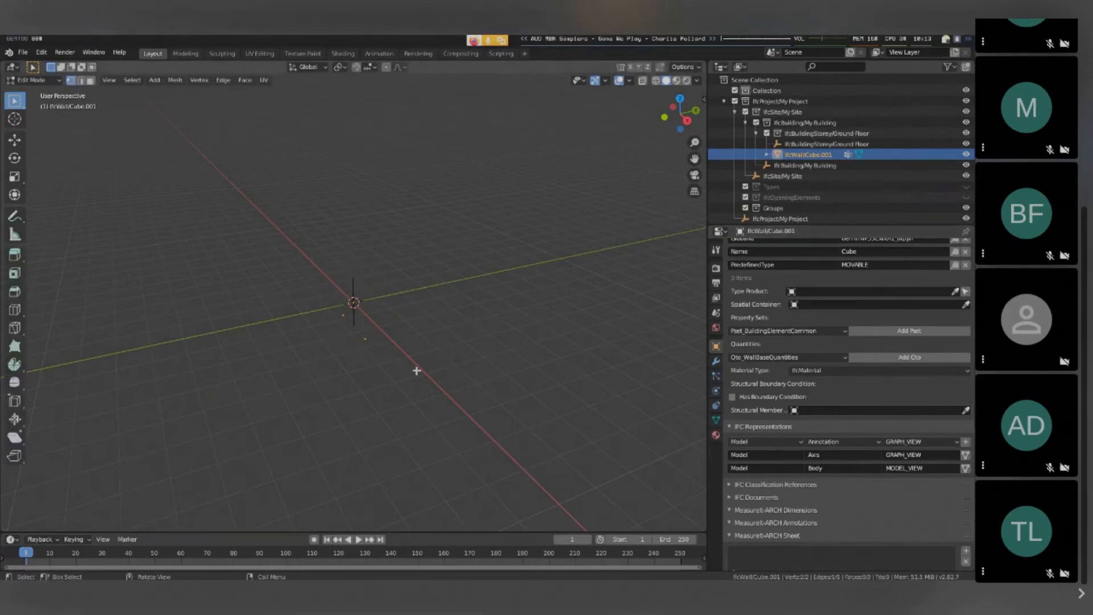
pyautogui.scroll(5, 417, 371)
pyautogui.moveTo(417, 371); pyautogui.dragTo(413, 351, button='middle')
pyautogui.keyDown('ctrl'); pyautogui.moveTo(447, 422); pyautogui.dragTo(418, 338, button='middle'); pyautogui.keyUp('ctrl')
pyautogui.press('Tab')
pyautogui.scroll(-7, 439, 336)
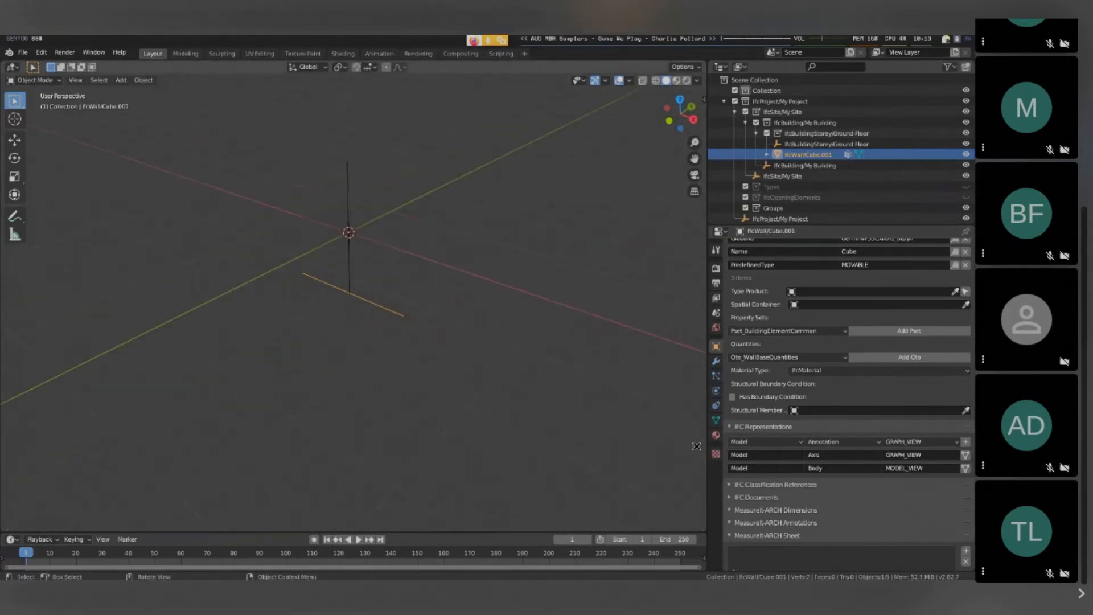
# Step: Compare the imported wall's Body MODEL_VIEW and Axis GRAPH_VIEW representations by alternating between them, ending on the Axis
pyautogui.click(966, 468)
pyautogui.click(966, 455)
pyautogui.click(966, 468)
pyautogui.click(966, 455)
pyautogui.moveTo(446, 316); pyautogui.dragTo(478, 306, button='middle')
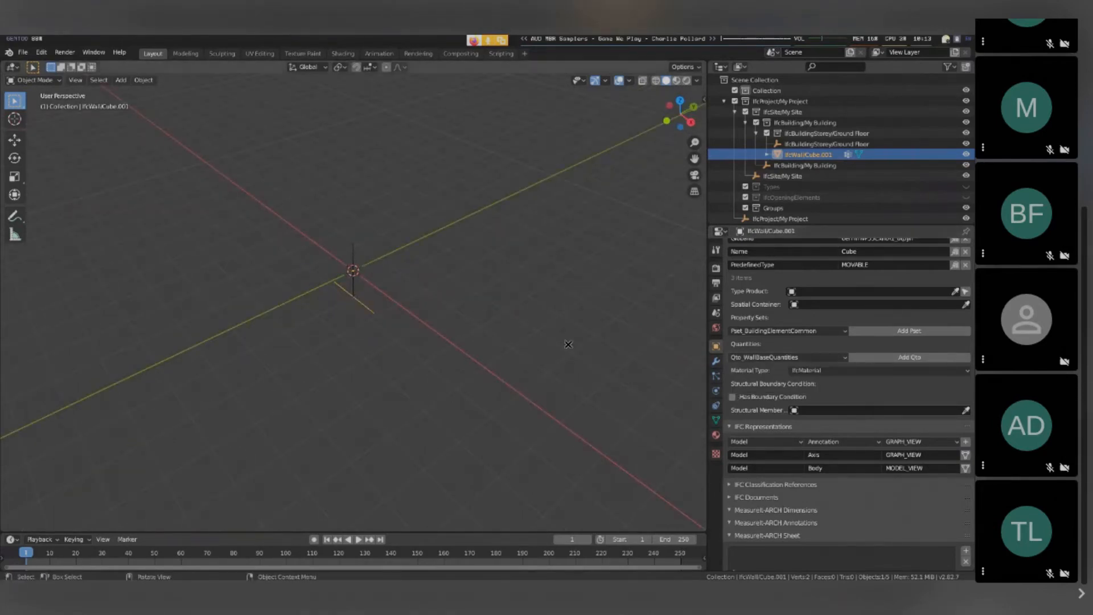
# Step: Set the new representation's context to Plan and keep Annotation as its subcontext
pyautogui.click(773, 442)
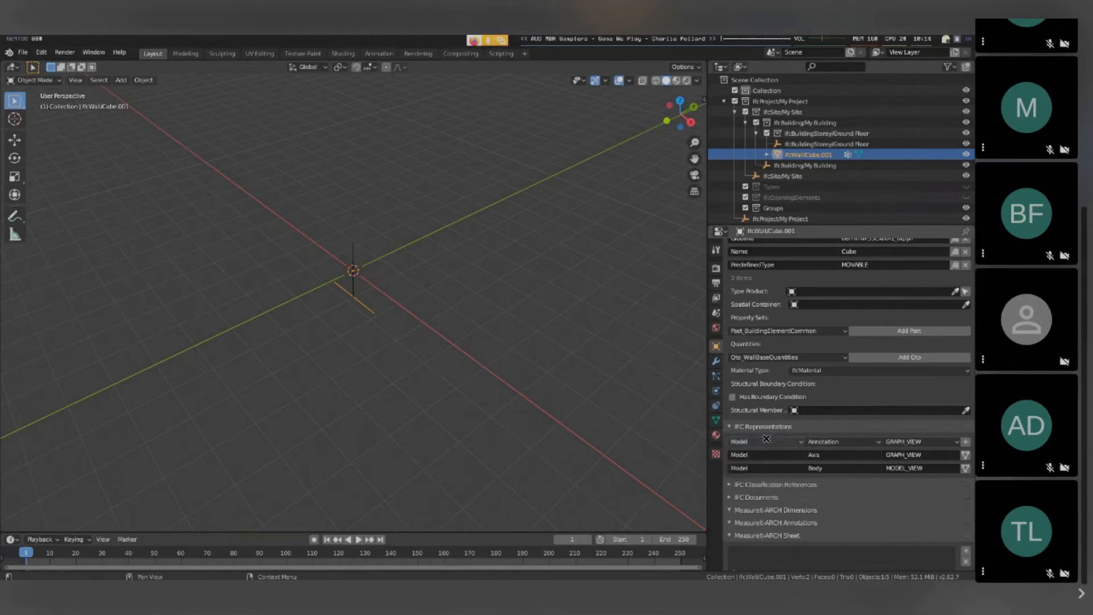
pyautogui.click(767, 442)
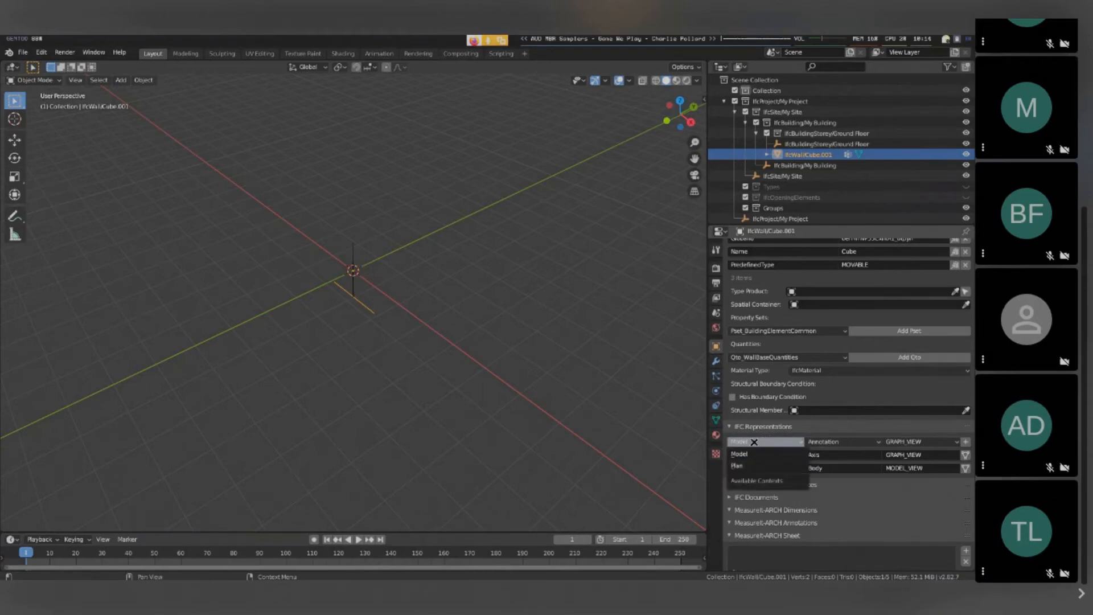
pyautogui.click(737, 466)
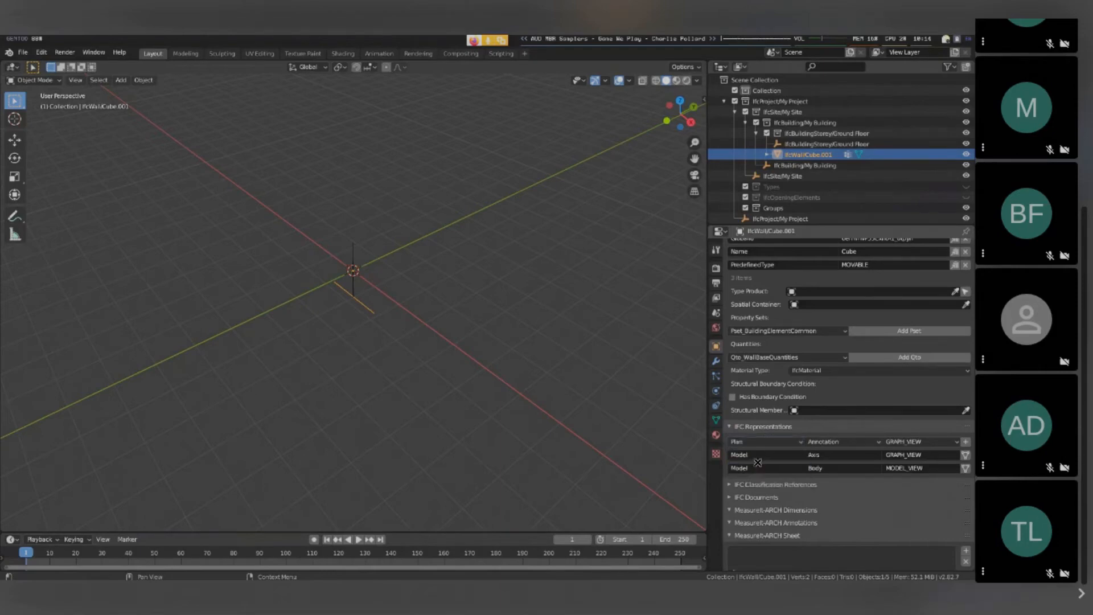
pyautogui.click(828, 442)
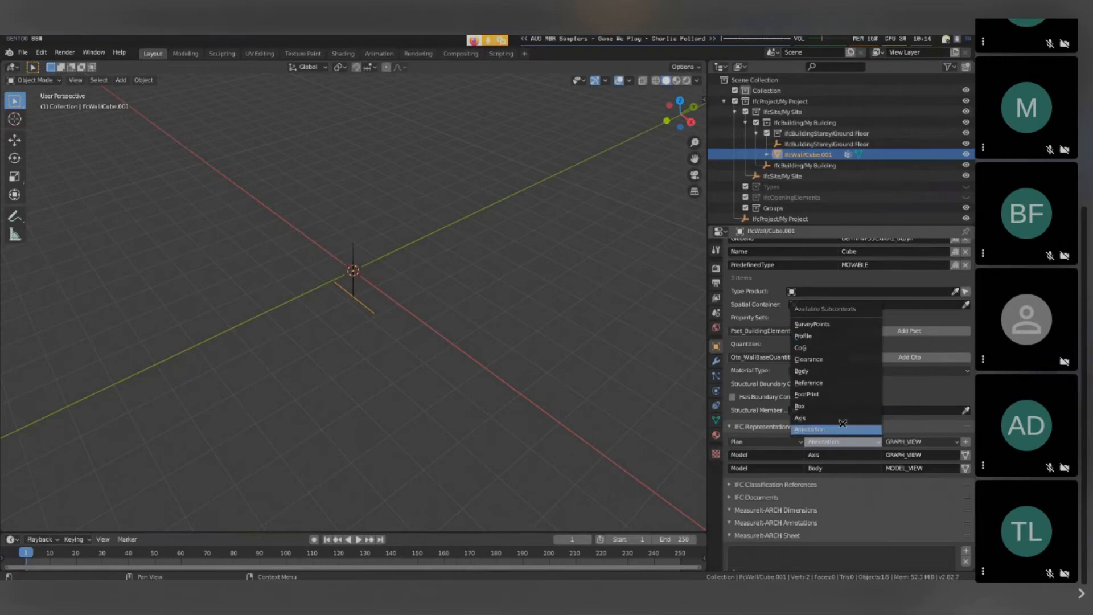
pyautogui.click(843, 426)
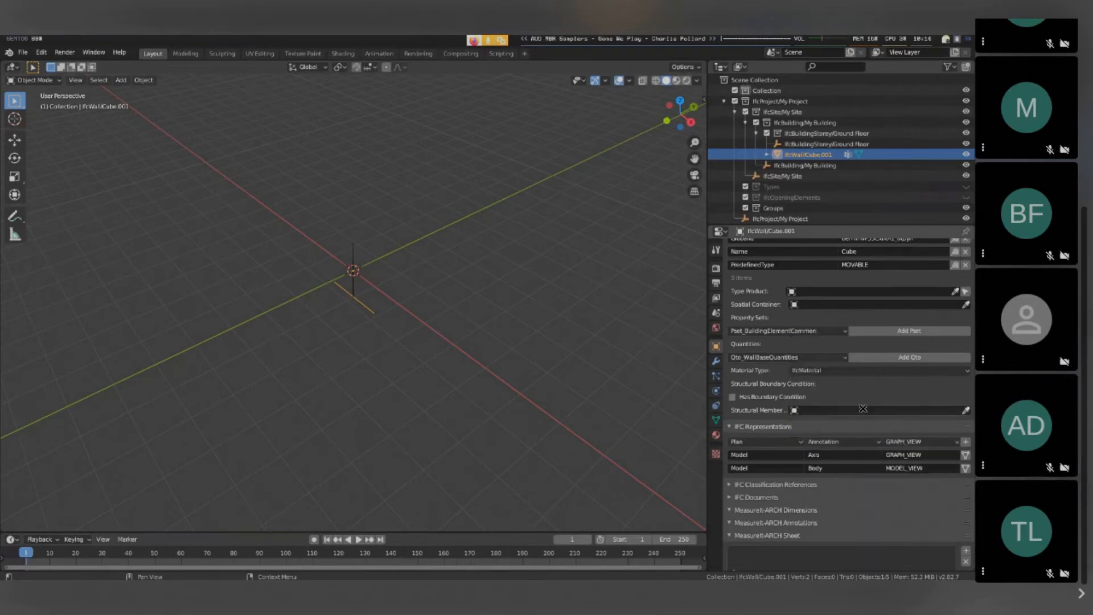
# Step: Switch the new representation's context to Model, browse the available subcontexts, and return the context to Plan
pyautogui.click(790, 442)
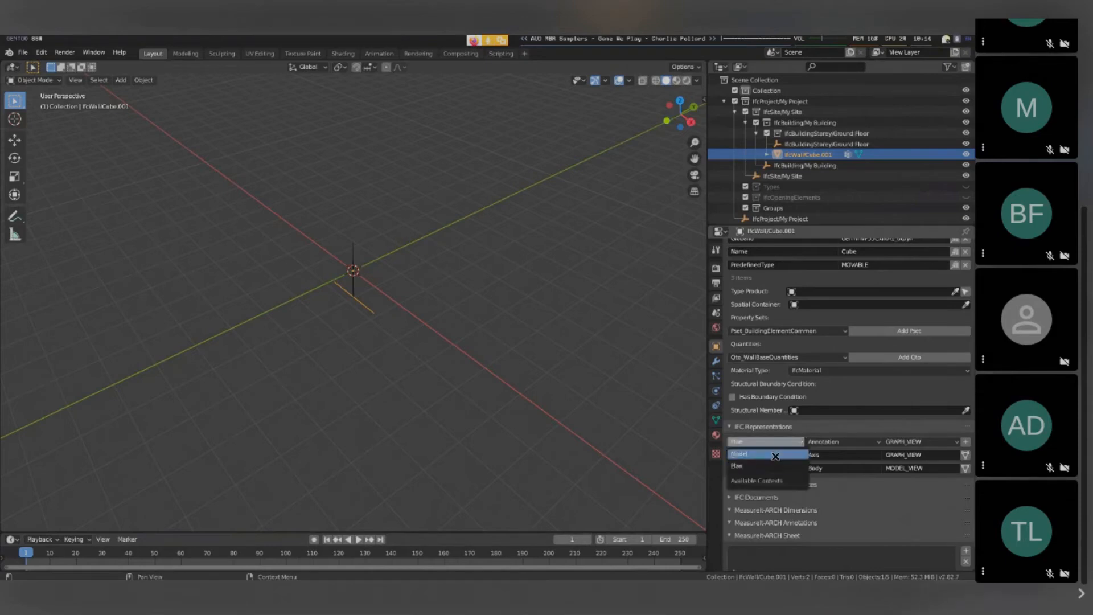
pyautogui.click(775, 456)
pyautogui.click(811, 444)
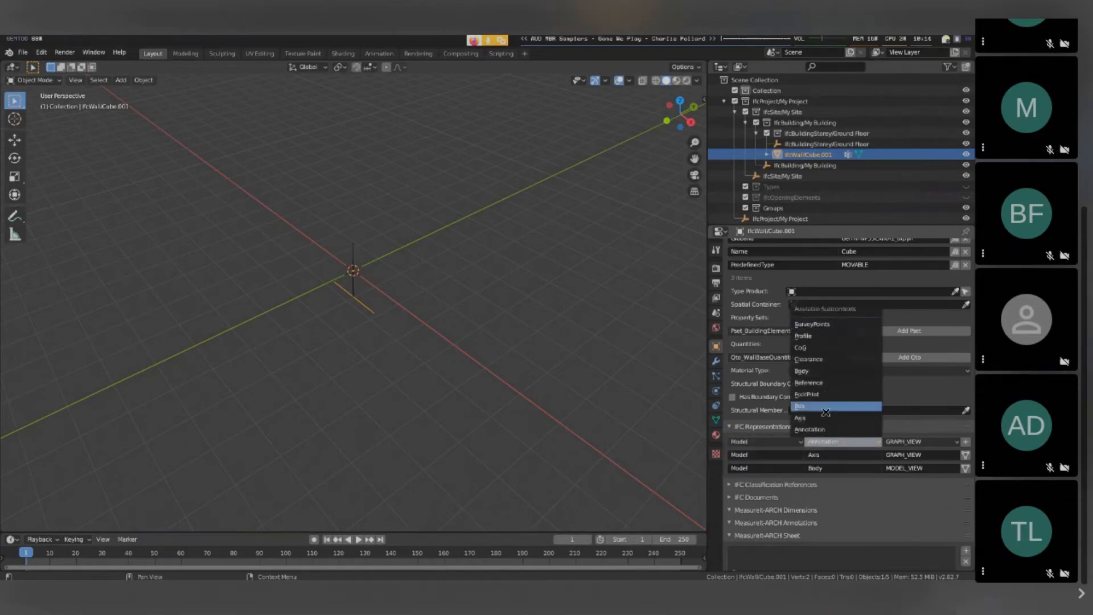
pyautogui.click(778, 442)
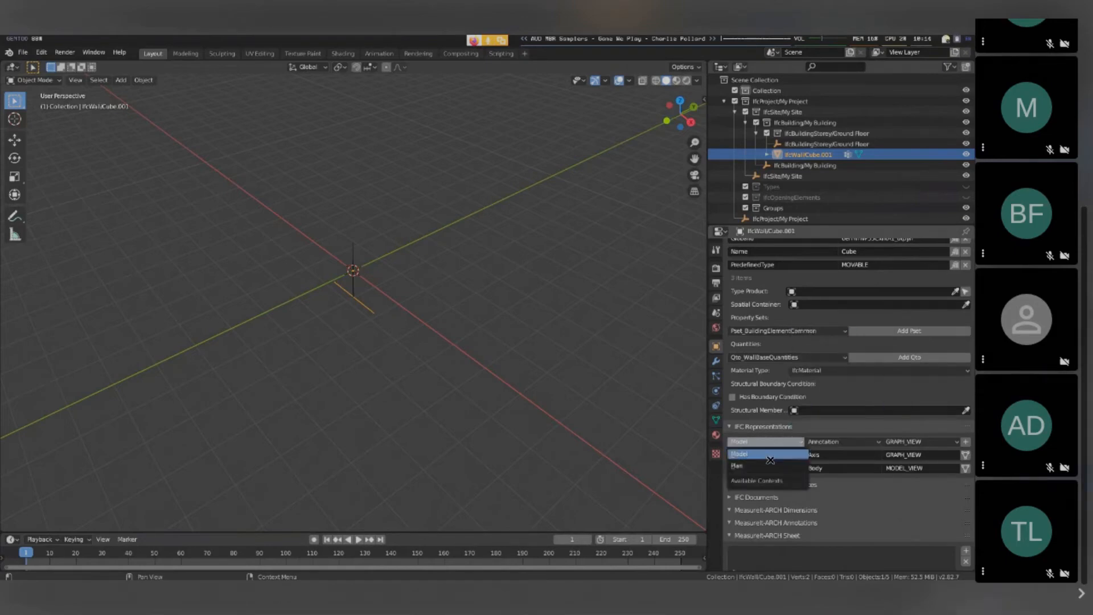
pyautogui.click(771, 466)
# Step: Set the Plan representation's subcontext to Body and its target view to MODEL_VIEW
pyautogui.click(817, 443)
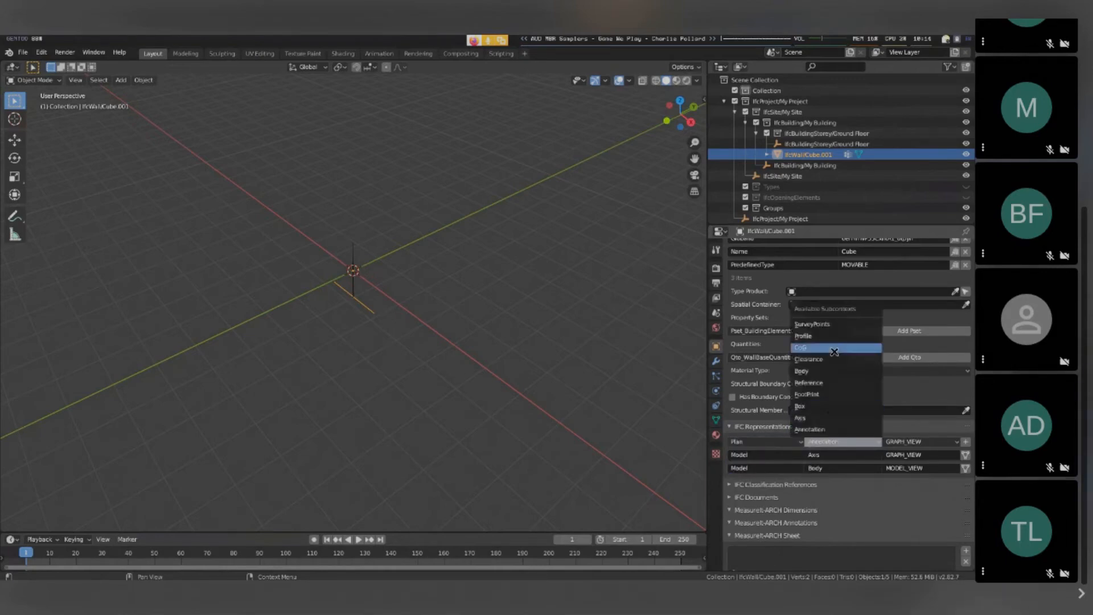
pyautogui.click(829, 442)
pyautogui.click(830, 371)
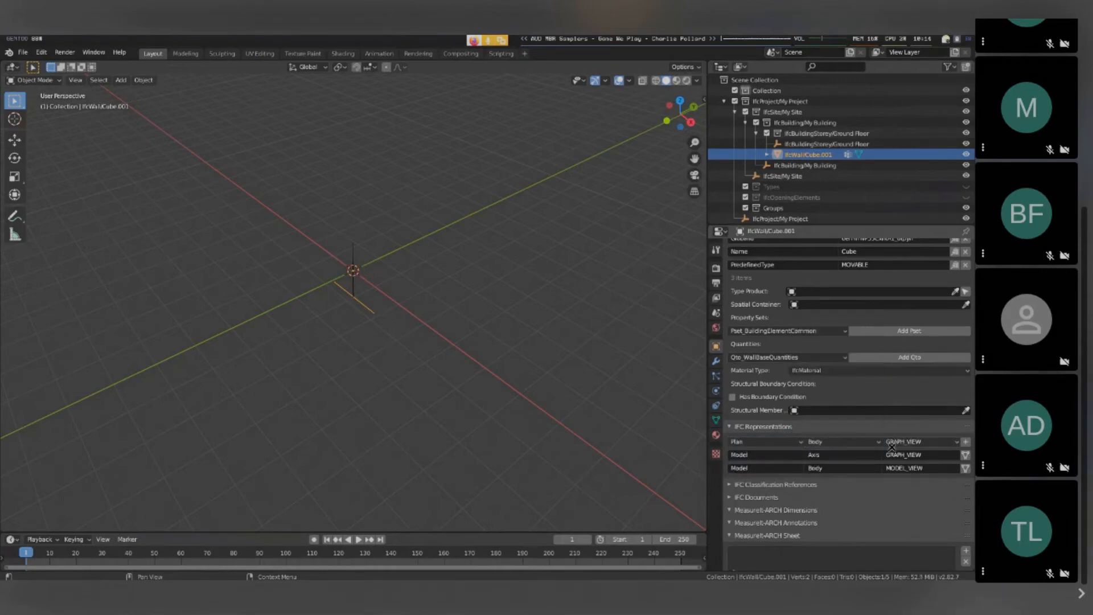
pyautogui.click(892, 443)
pyautogui.click(900, 475)
# Step: Set the Plan representation's subcontext to Clearance and look at the available contexts
pyautogui.click(838, 442)
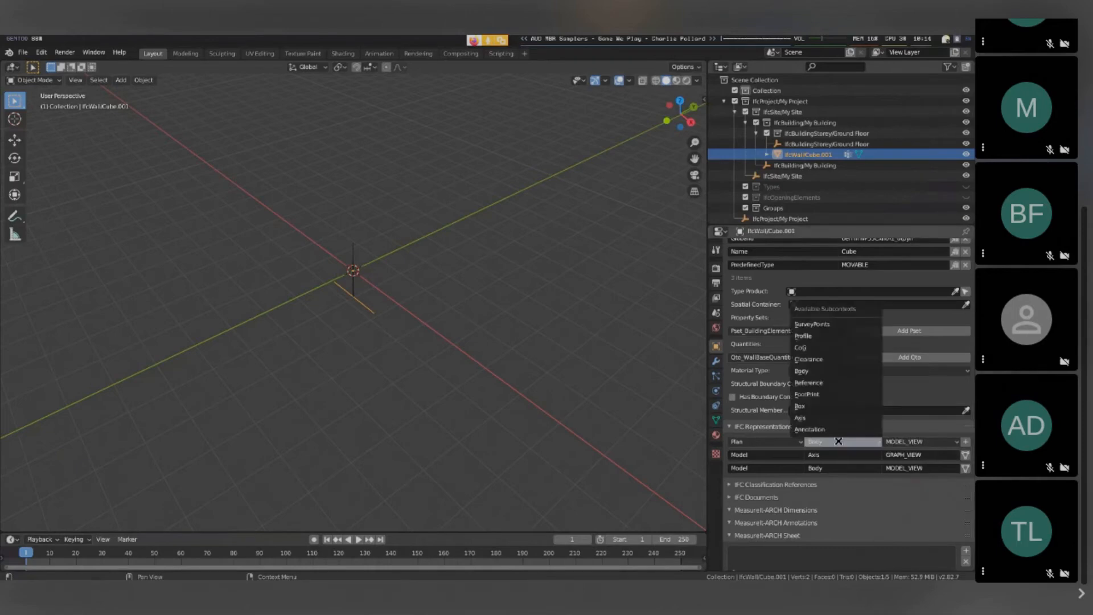
pyautogui.click(809, 358)
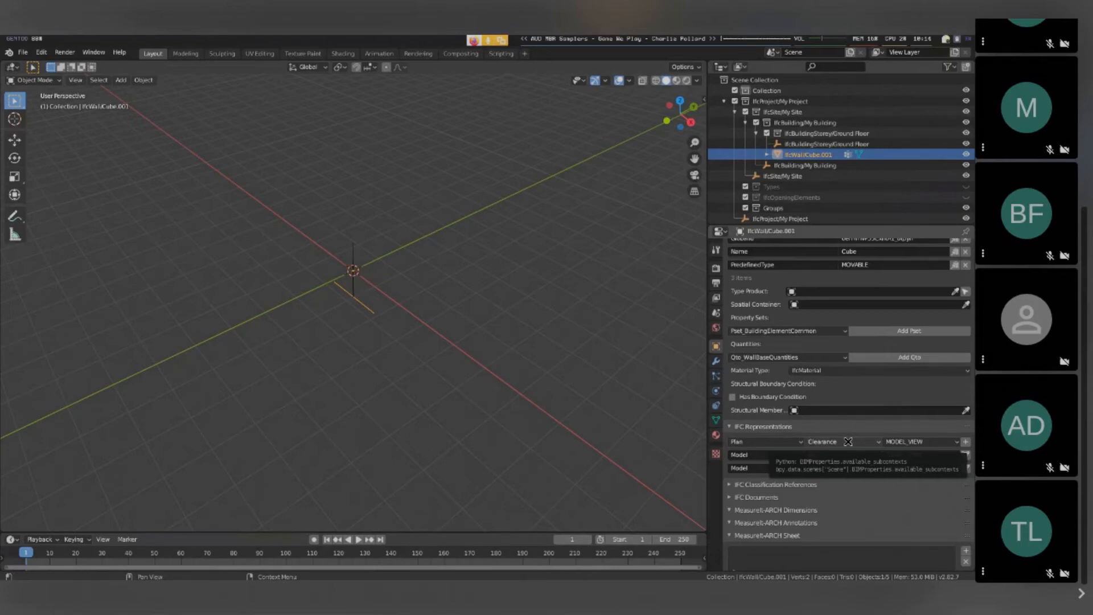
pyautogui.click(743, 441)
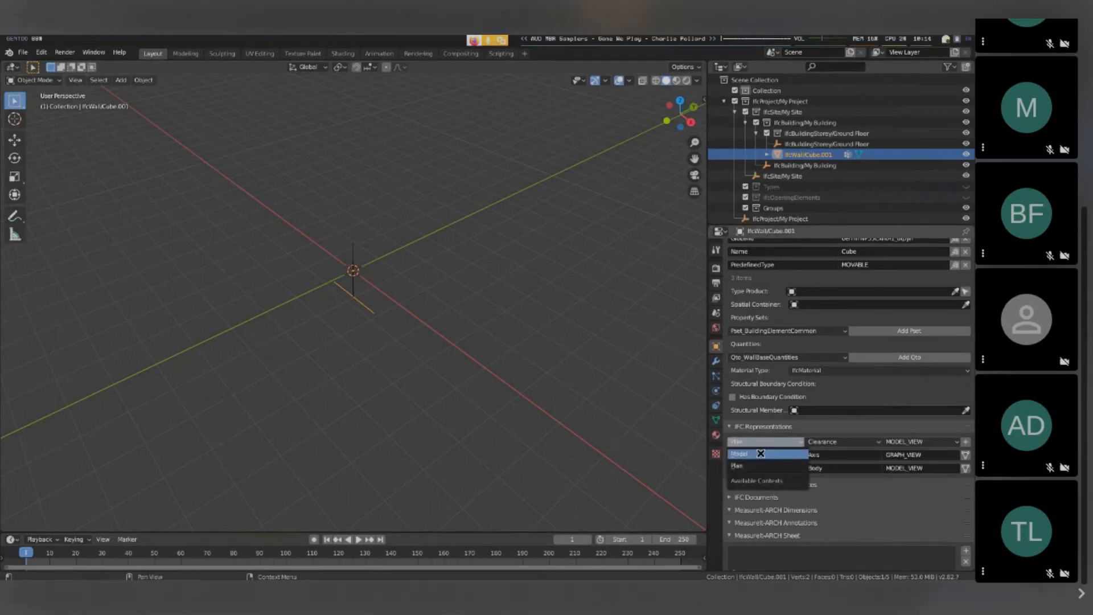
# Step: Set the Plan representation's subcontext to CoG and browse the available contexts and subcontexts
pyautogui.click(837, 443)
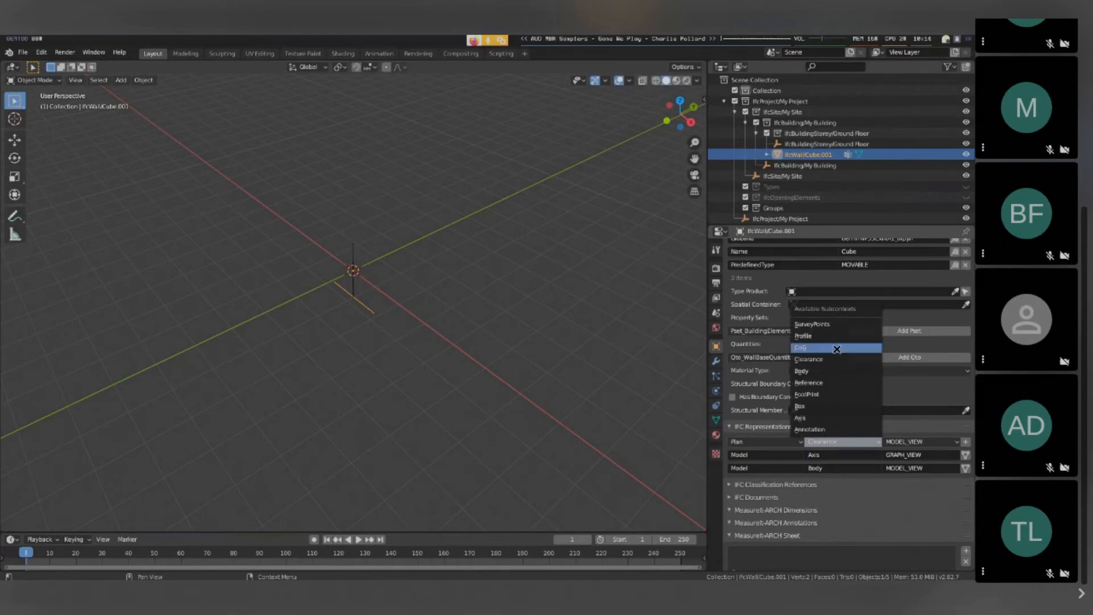
pyautogui.click(811, 348)
pyautogui.click(779, 444)
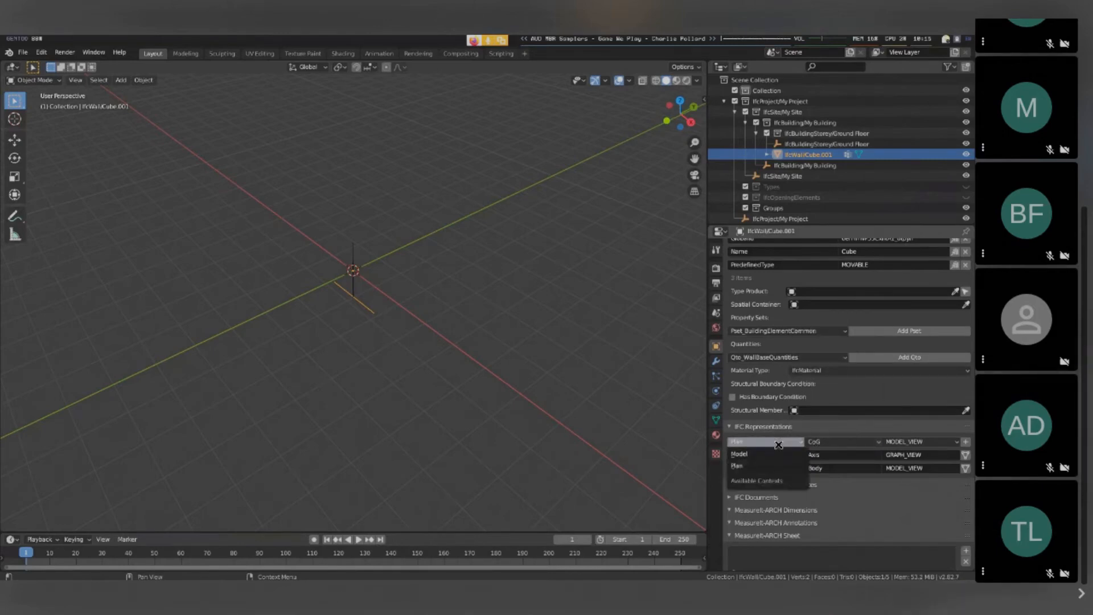
pyautogui.click(833, 445)
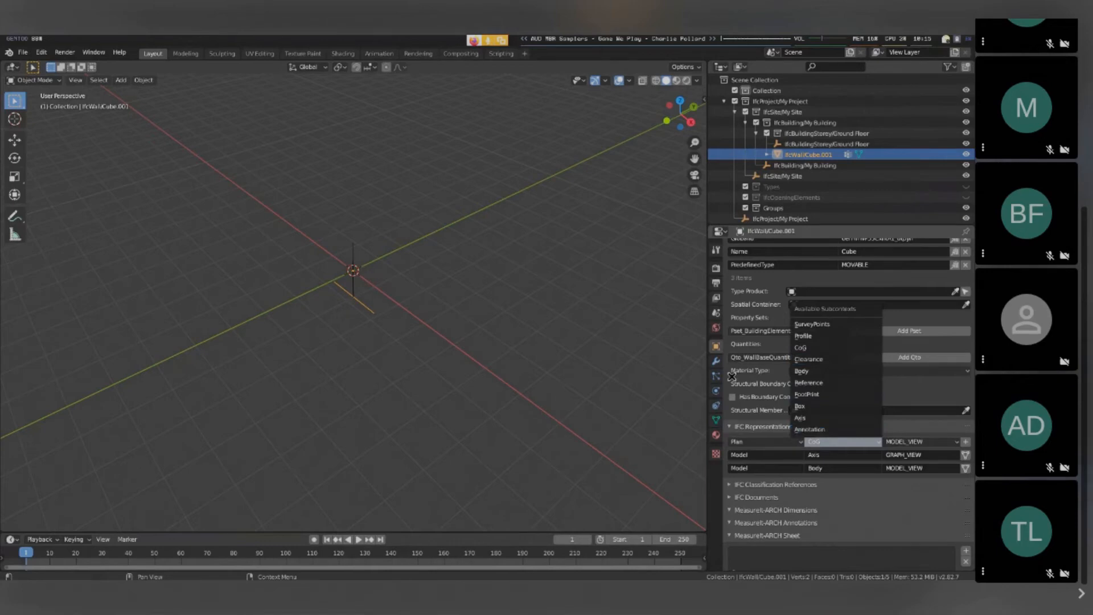
pyautogui.click(917, 443)
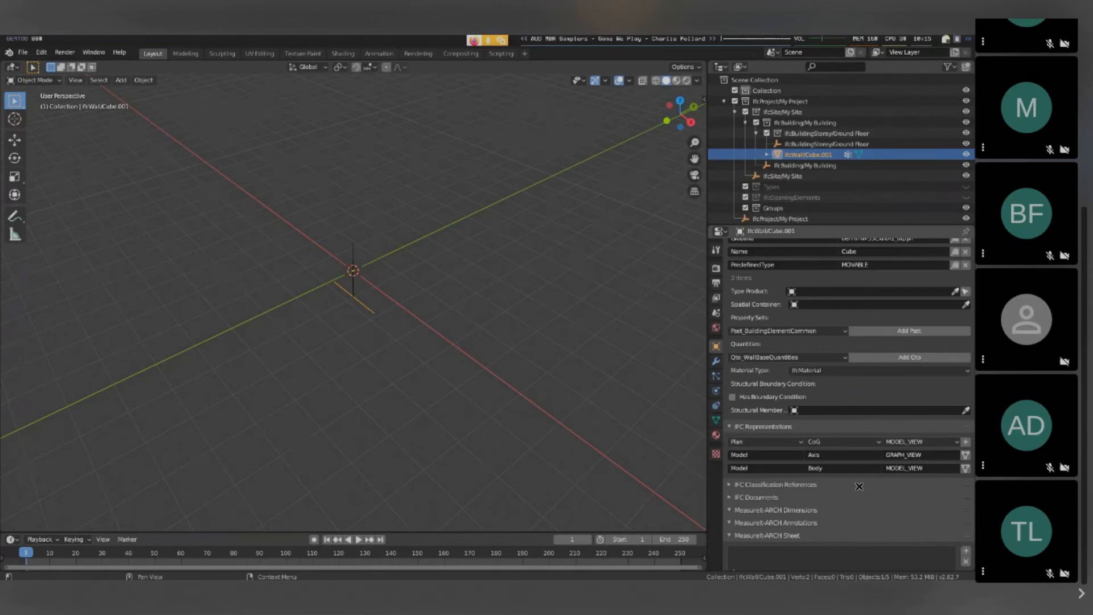
# Step: Switch to the browser to check the meeting chat, and return to Blender
pyautogui.press('super+1')
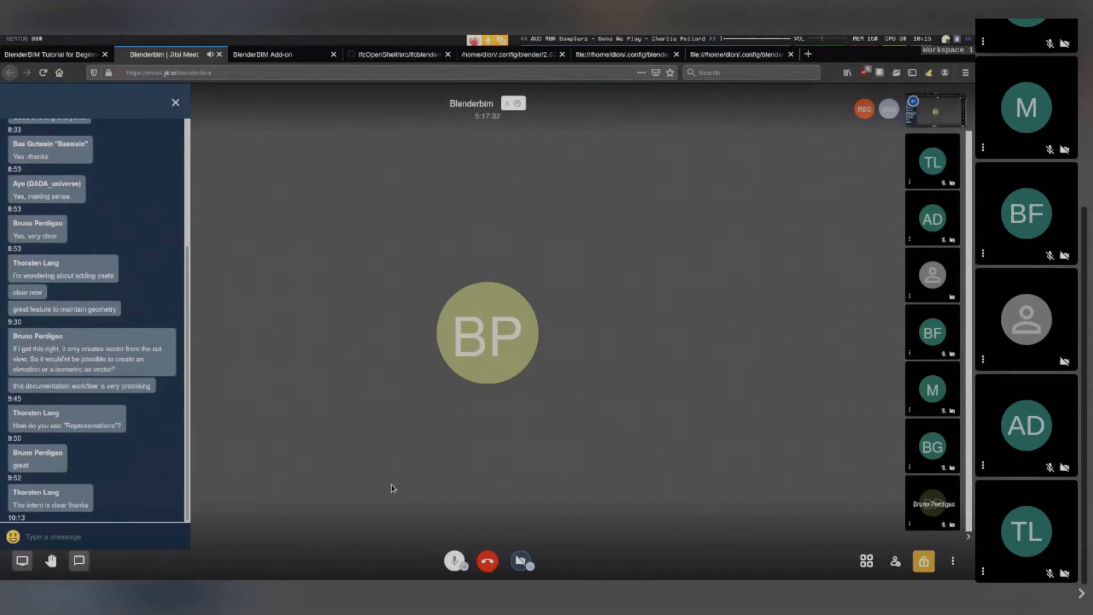
pyautogui.press('super+3')
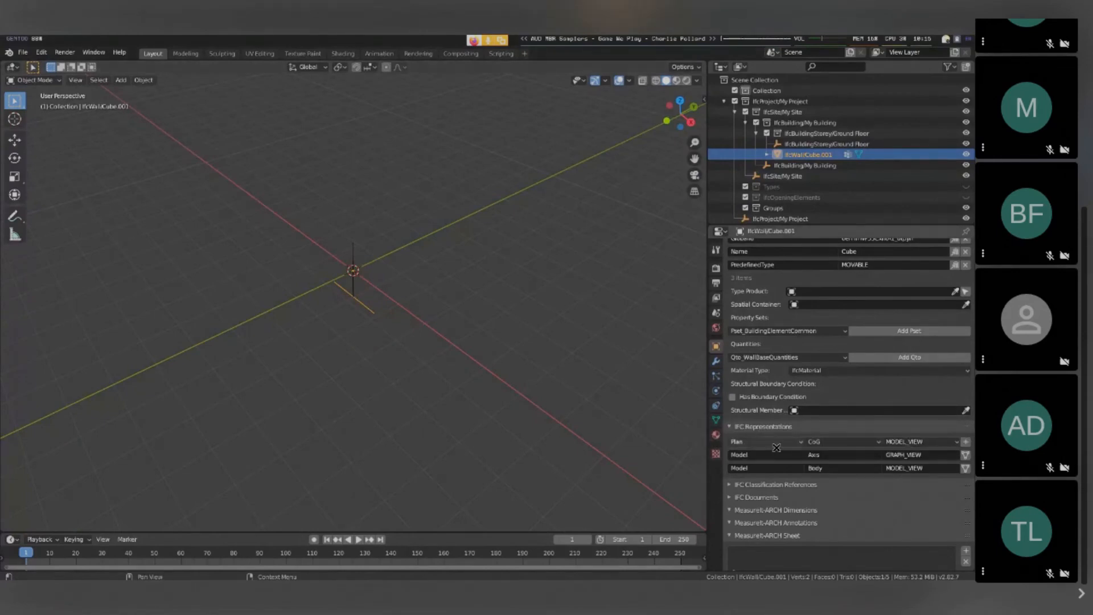
# Step: Set the Plan representation's subcontext to Annotation and its target view to PLAN_VIEW
pyautogui.click(835, 442)
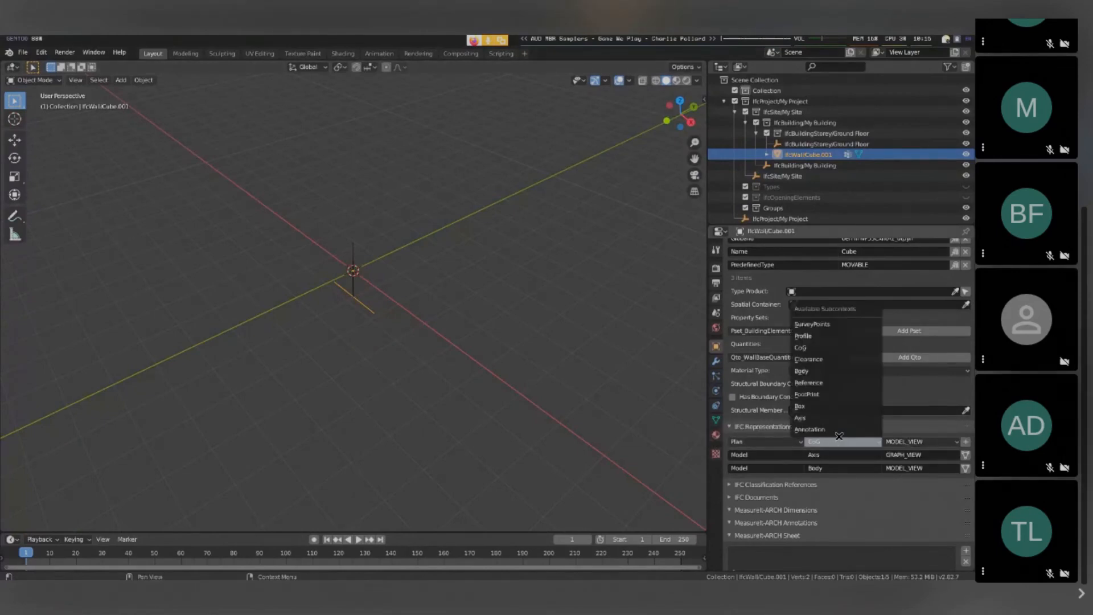
pyautogui.click(842, 429)
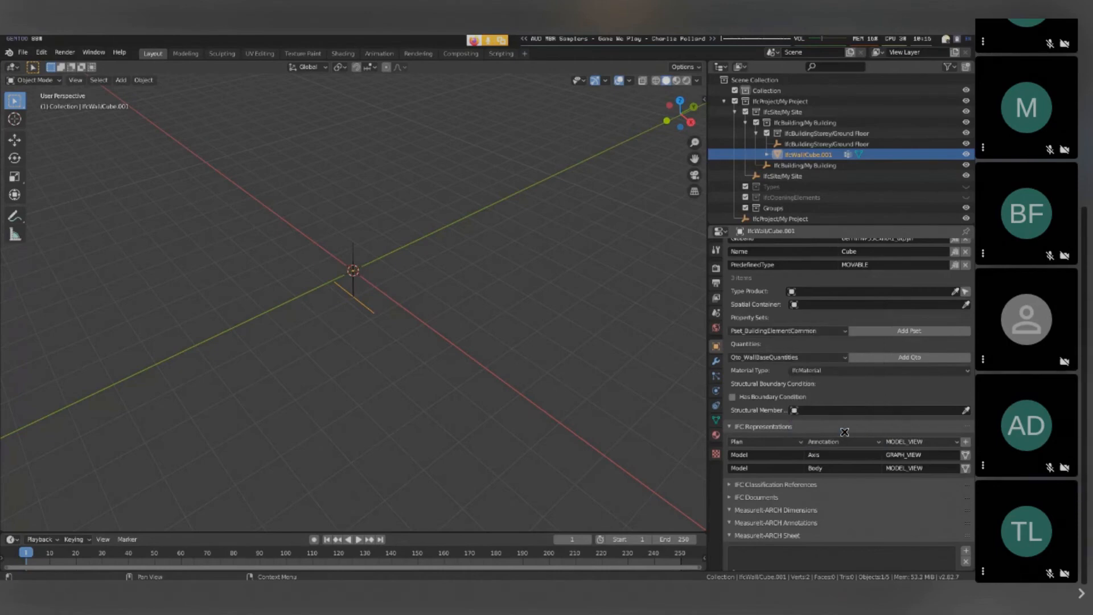
pyautogui.click(907, 440)
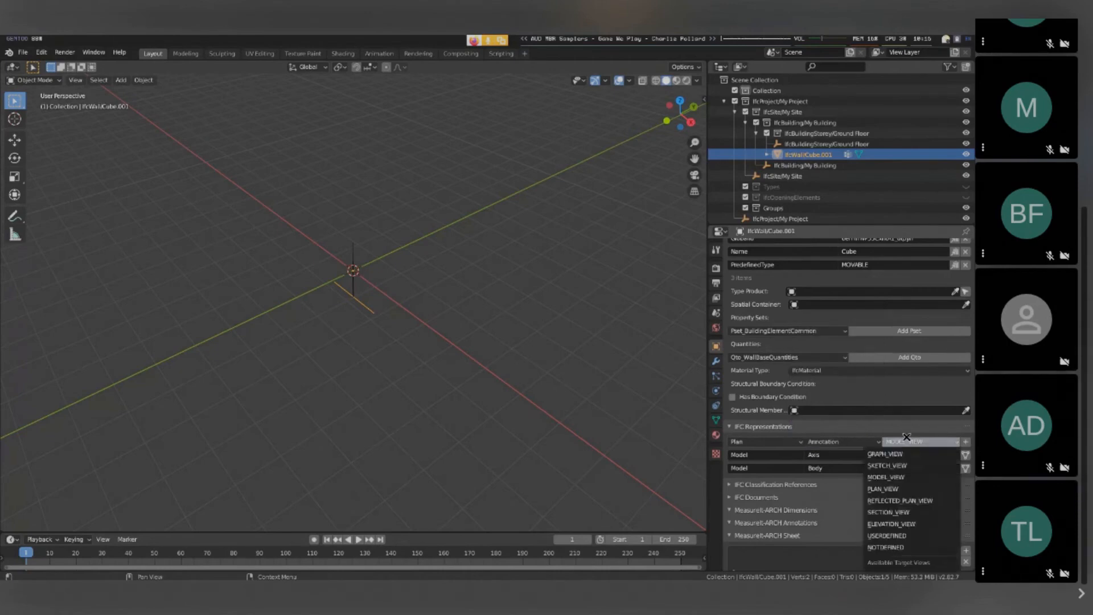
pyautogui.click(918, 490)
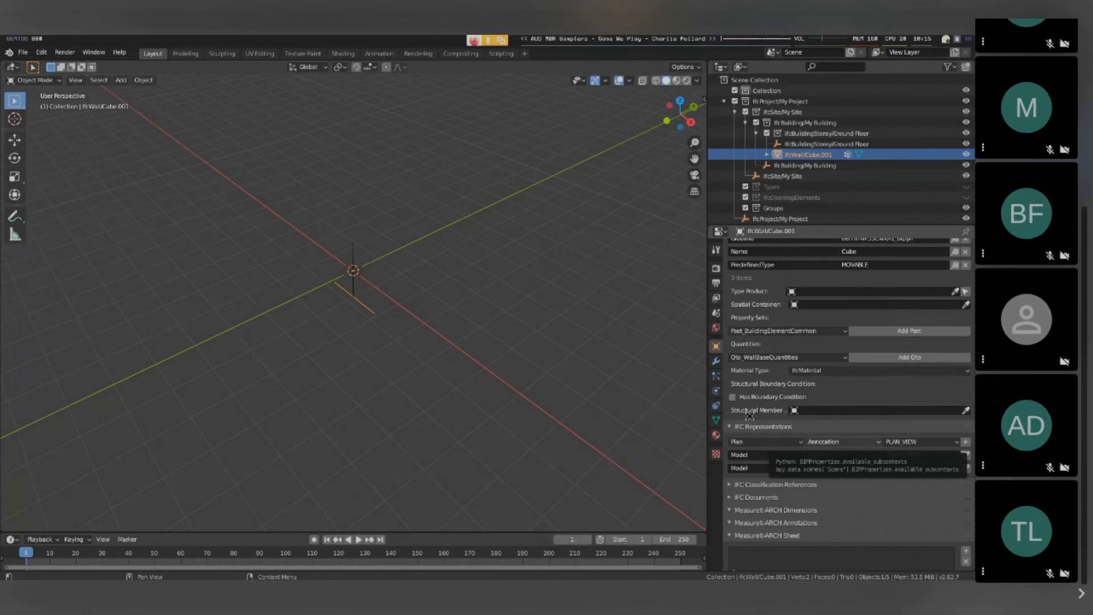
# Step: Switch the wall to its Body MODEL_VIEW representation and show it from directly above
pyautogui.click(965, 470)
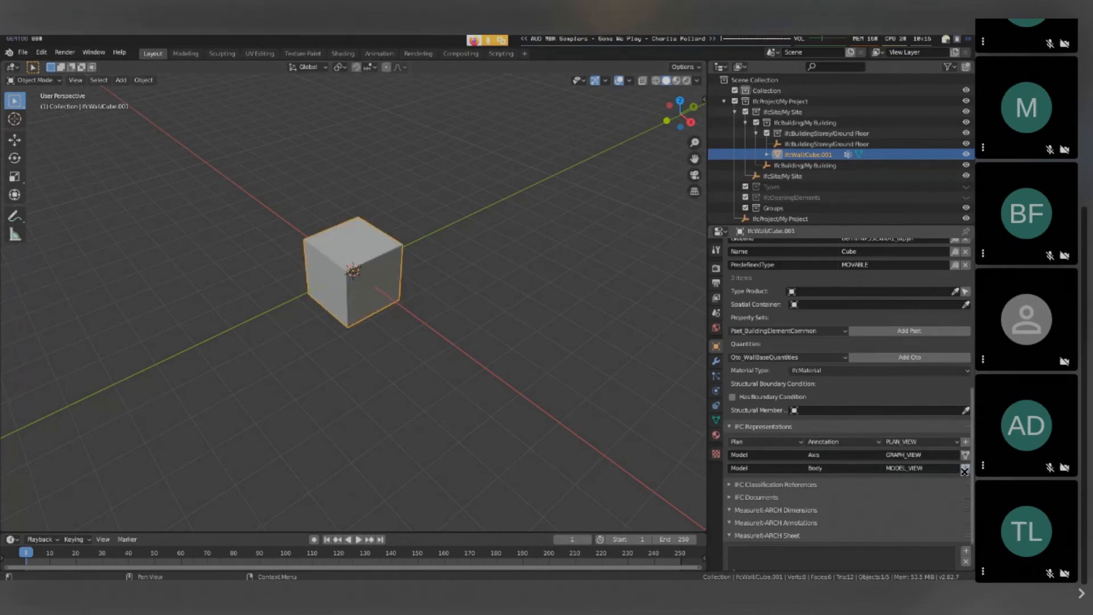
pyautogui.moveTo(330, 298); pyautogui.dragTo(479, 368, button='middle')
pyautogui.press('KP_7')
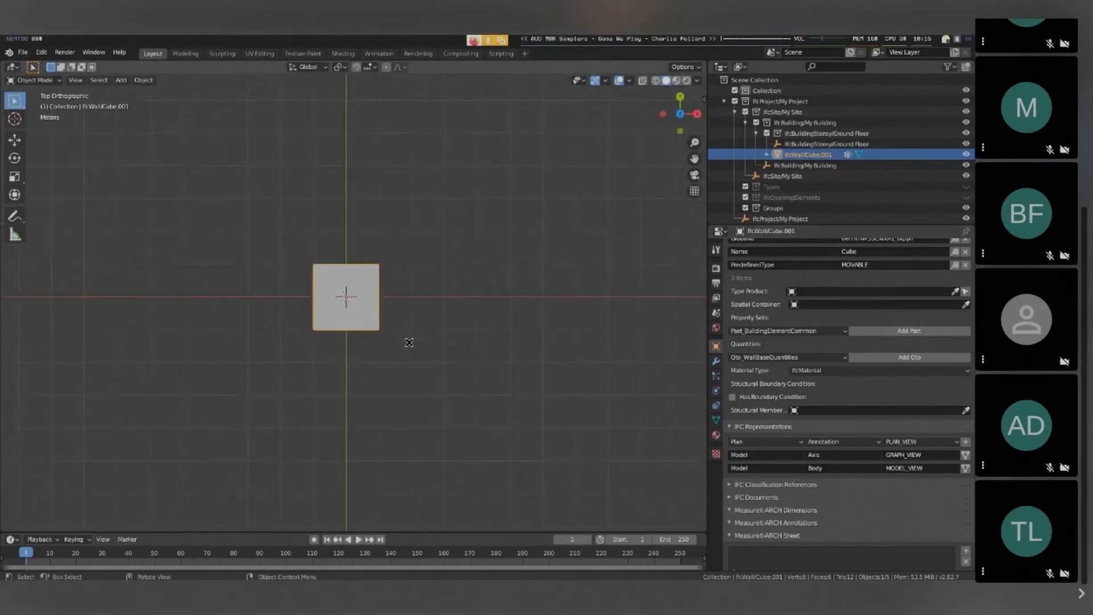
pyautogui.scroll(1, 339, 308)
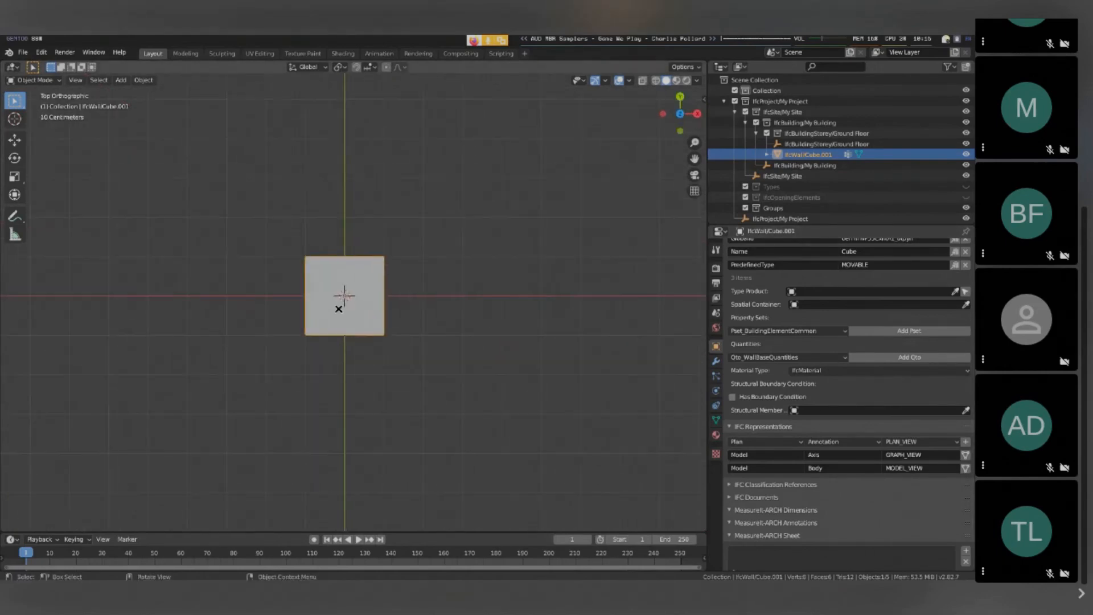
pyautogui.scroll(3, 339, 309)
pyautogui.keyDown('shift'); pyautogui.moveTo(339, 309); pyautogui.dragTo(369, 404, button='middle'); pyautogui.keyUp('shift')
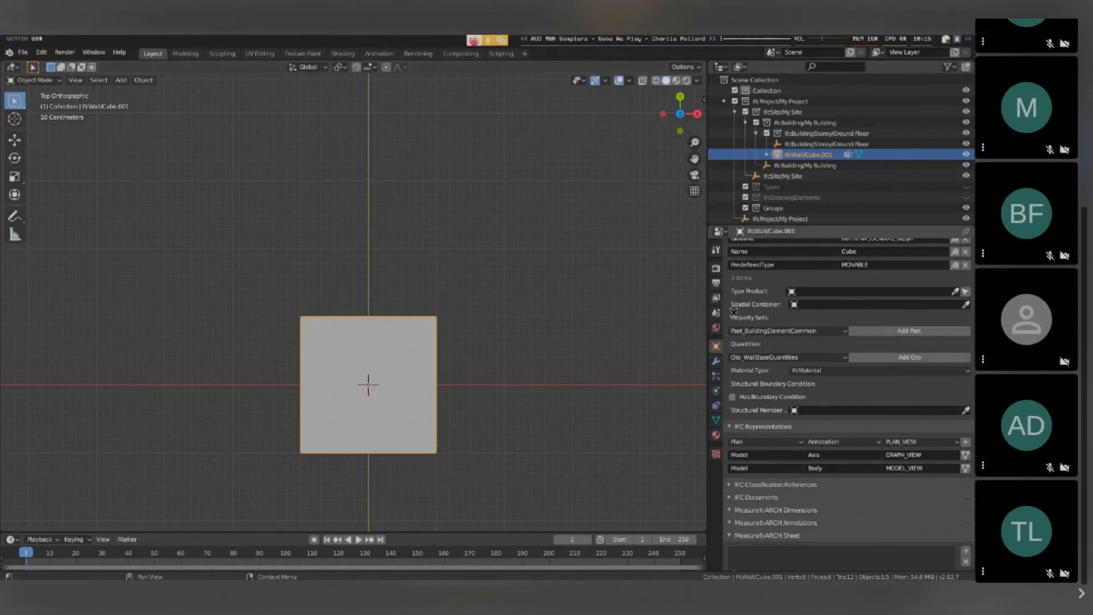
# Step: Enable the Plan context in the scene's IFC Geometric Representation Contexts and add an Annotation PLAN_VIEW subcontext to it
pyautogui.click(716, 313)
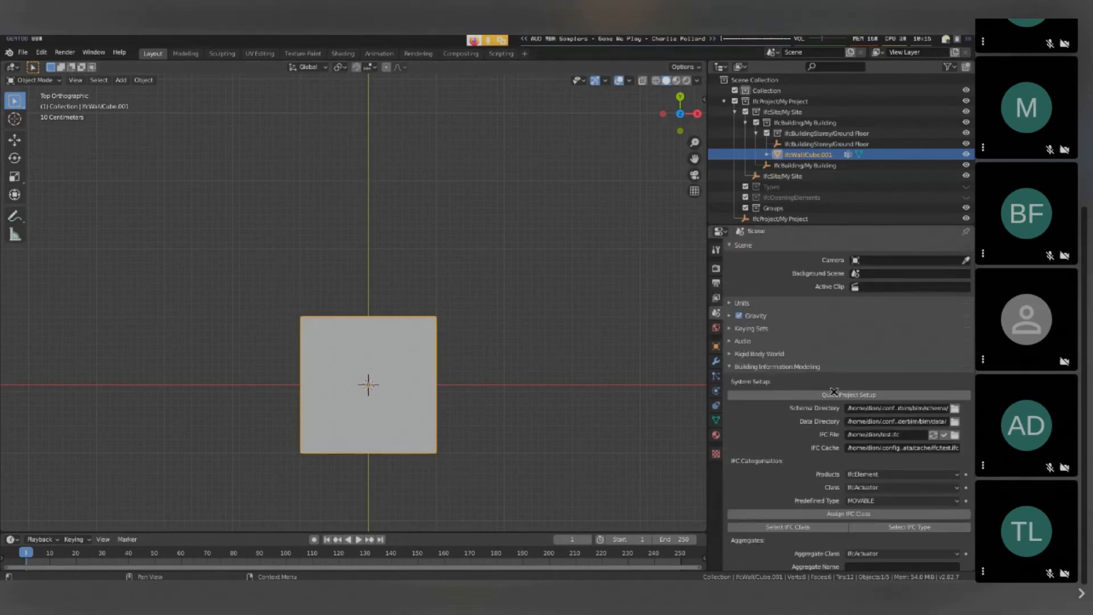
pyautogui.scroll(-12, 835, 393)
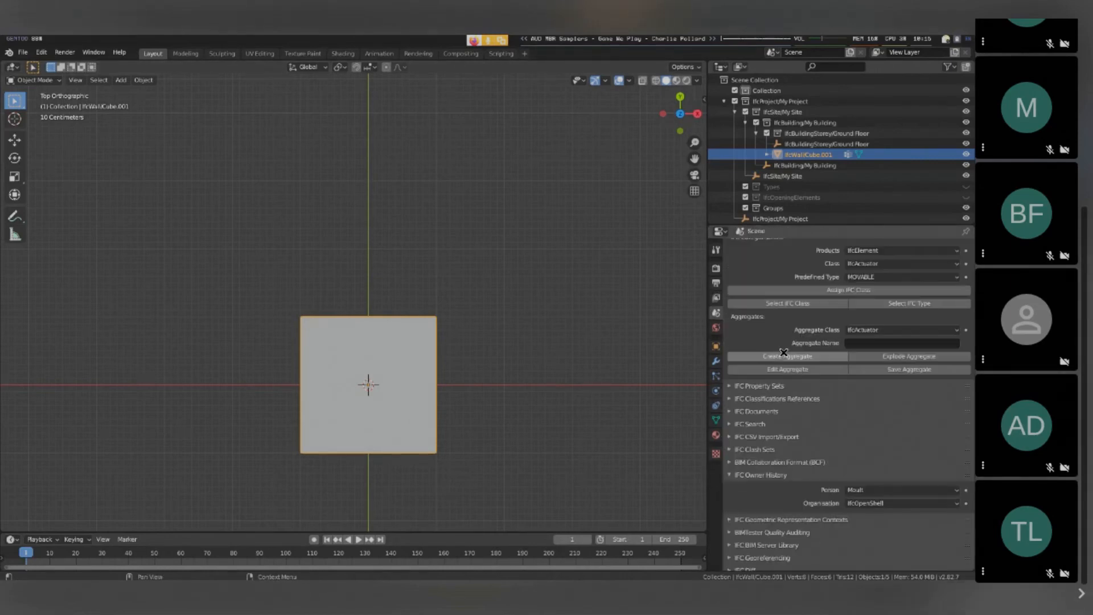
pyautogui.scroll(-5, 792, 369)
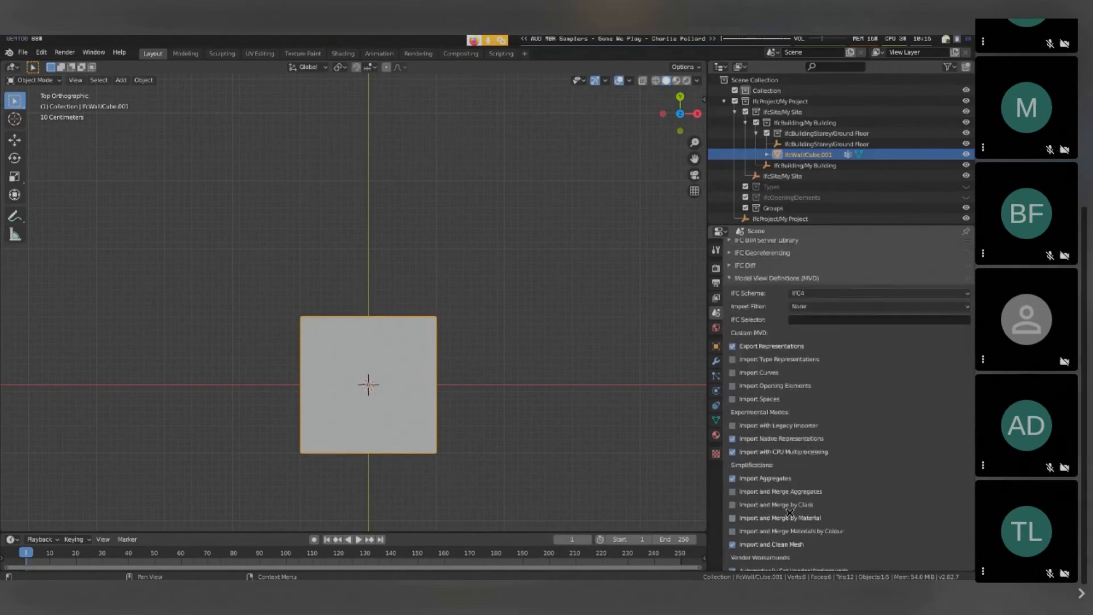
pyautogui.scroll(6, 793, 459)
pyautogui.click(791, 438)
pyautogui.scroll(-6, 791, 441)
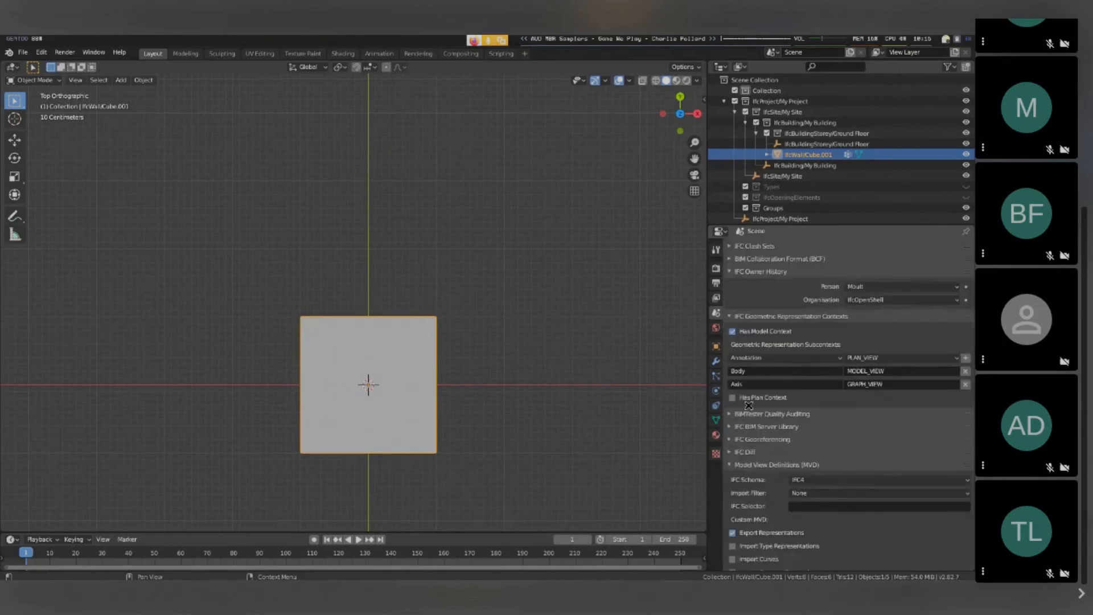
pyautogui.click(749, 397)
pyautogui.click(966, 424)
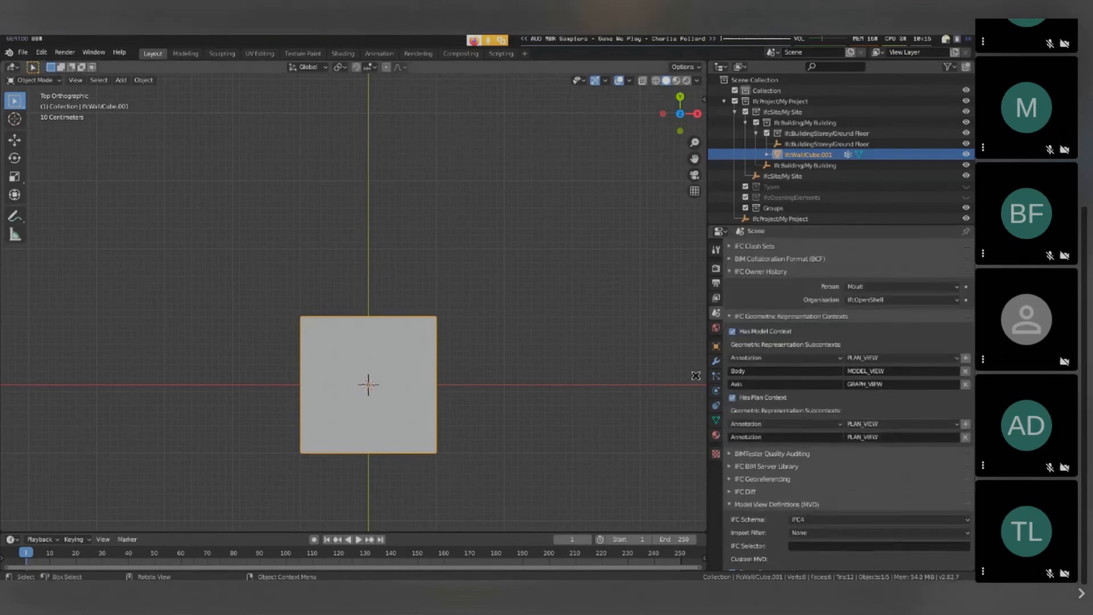
# Step: Return to the wall's IFC Representations settings and briefly enter and leave Edit Mode
pyautogui.click(716, 347)
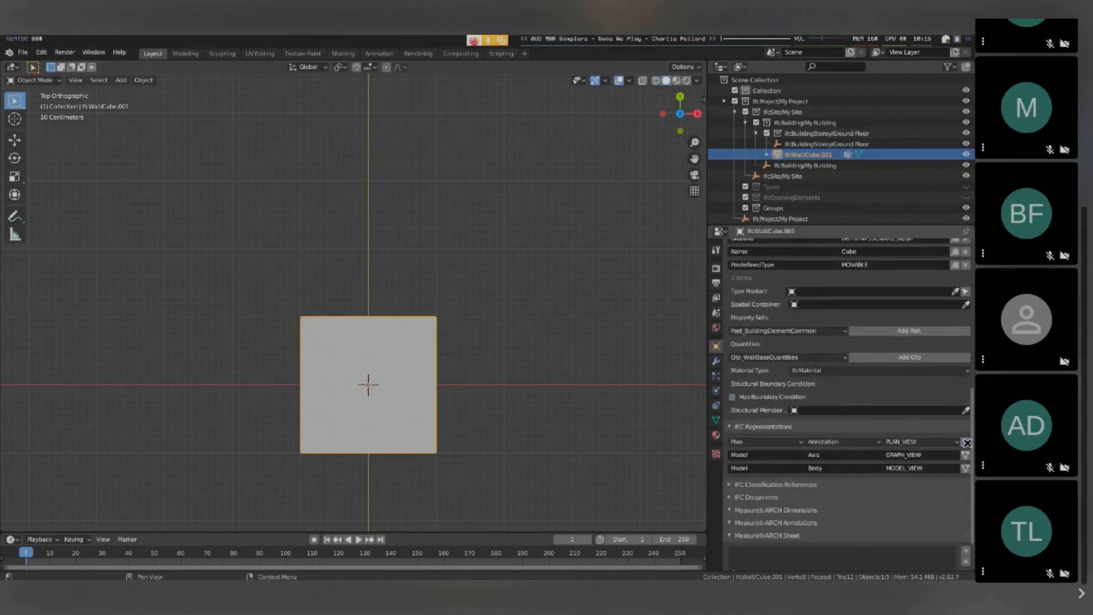
pyautogui.click(628, 417)
pyautogui.click(336, 338)
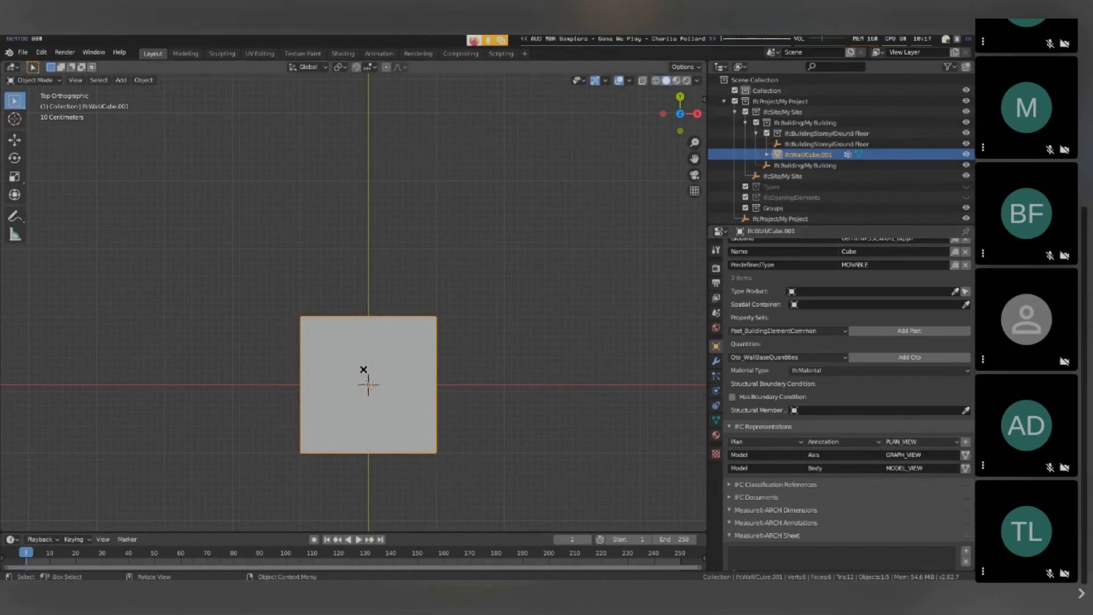
pyautogui.press('Tab')
pyautogui.press('Tab')
# Step: Switch to the browser and view the generated WHATEVER.svg drawing
pyautogui.press('alt')
pyautogui.hotkey('alt', '1')
pyautogui.hotkey('ctrl', 'Tab')
pyautogui.hotkey('ctrl', 'Tab')
pyautogui.hotkey('ctrl', 'Tab')
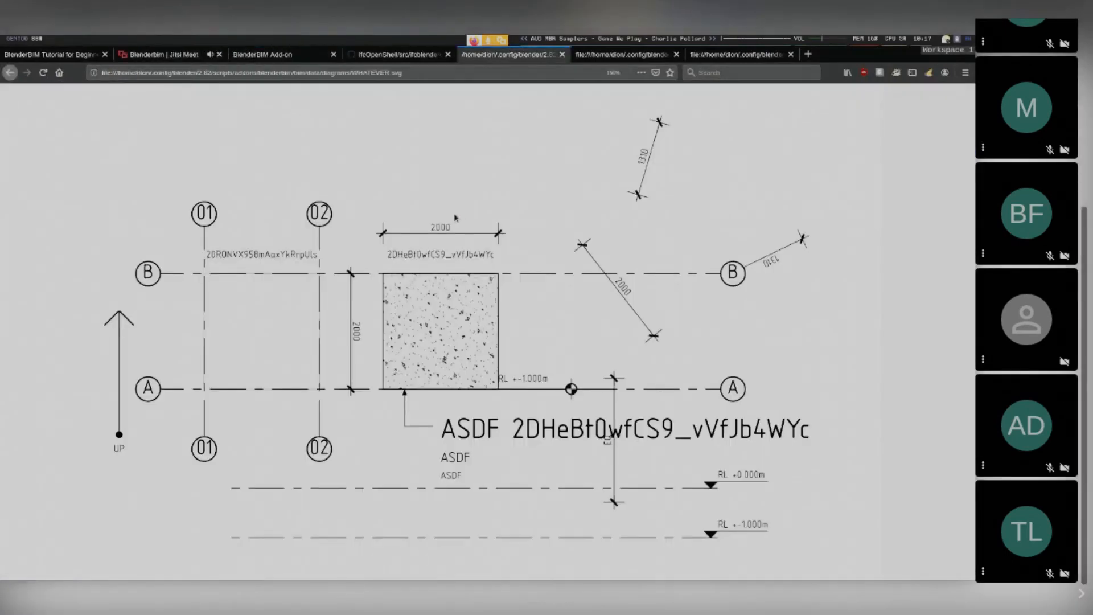
# Step: Go back to the diagrams folder listing, open TESTB.svg and examine the doors in its floor plan
pyautogui.hotkey('alt', 'Left')
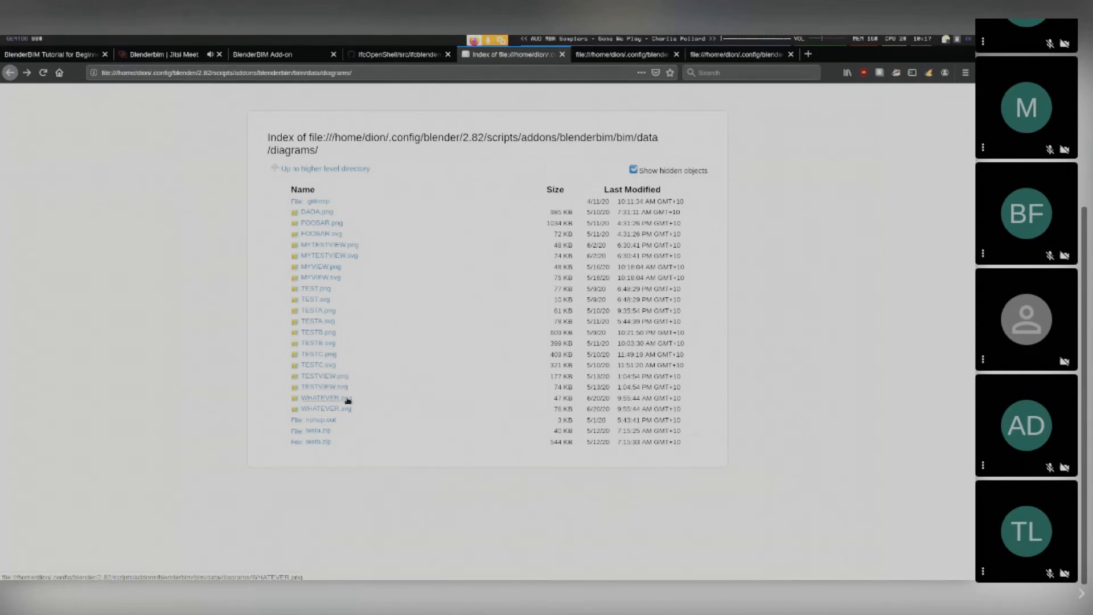
pyautogui.click(323, 344)
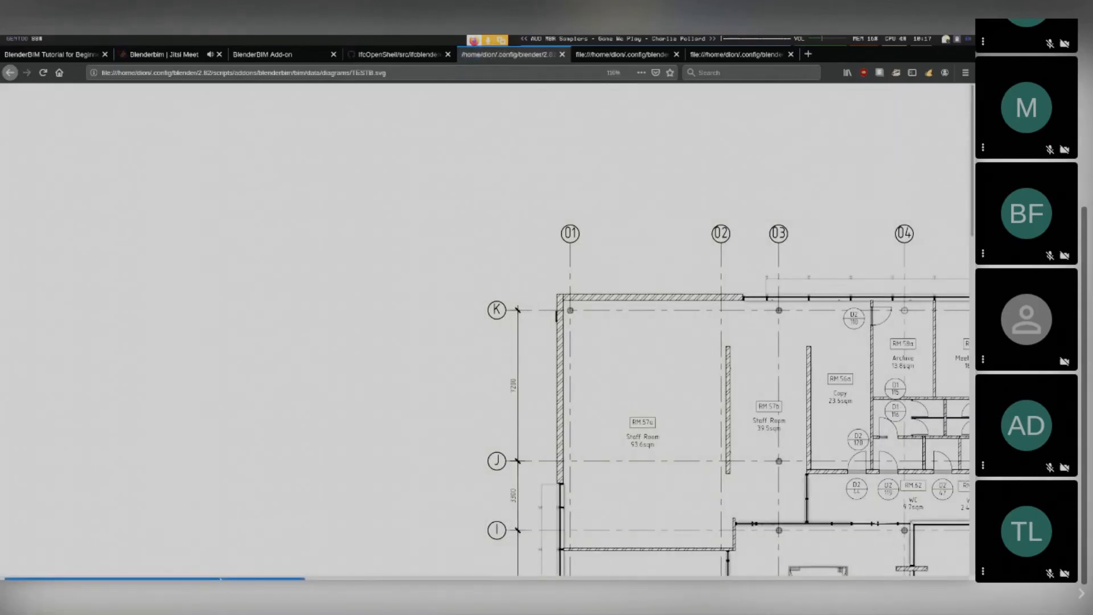
pyautogui.moveTo(221, 578); pyautogui.dragTo(420, 579)
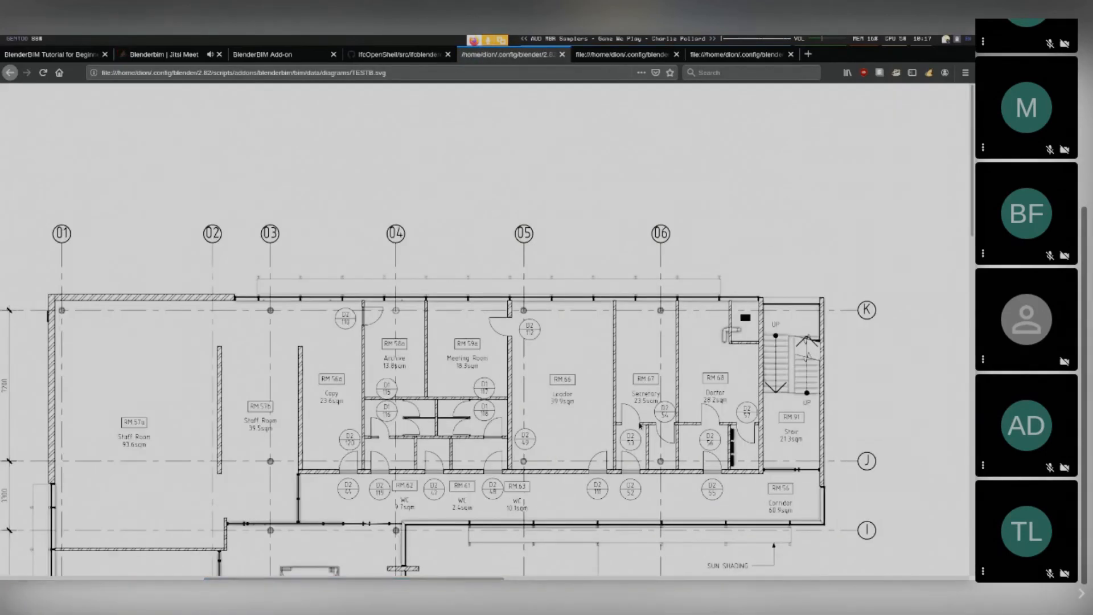
pyautogui.keyDown('ctrl'); pyautogui.scroll(2, 640, 424); pyautogui.keyUp('ctrl')
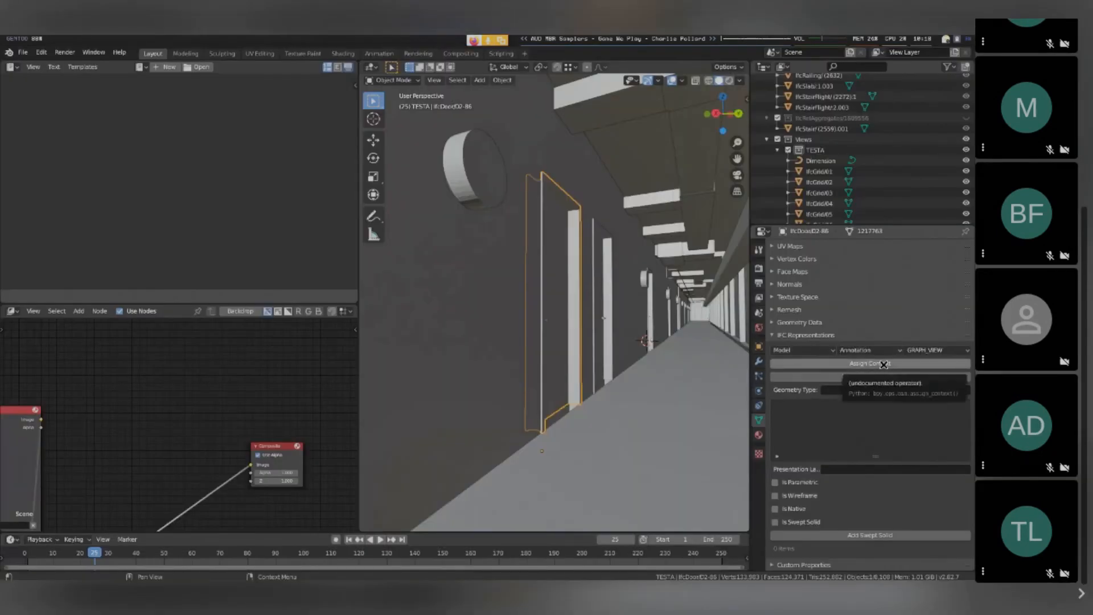
# Step: Push the representation of the selected door D2-86 and examine the door from the corridor
pyautogui.scroll(5, 884, 365)
pyautogui.scroll(-5, 889, 385)
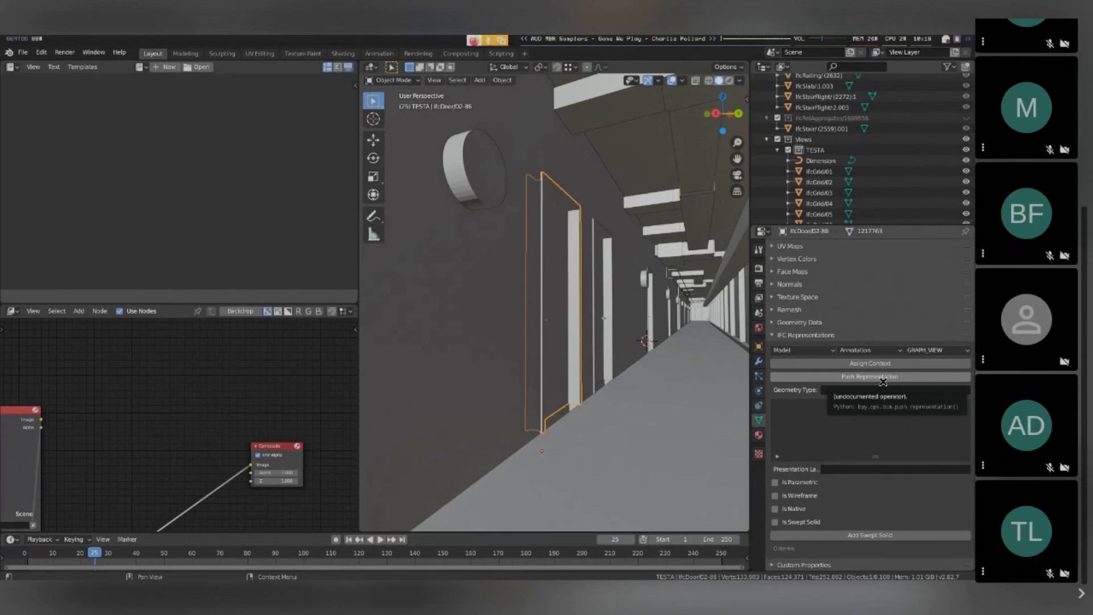
pyautogui.click(883, 378)
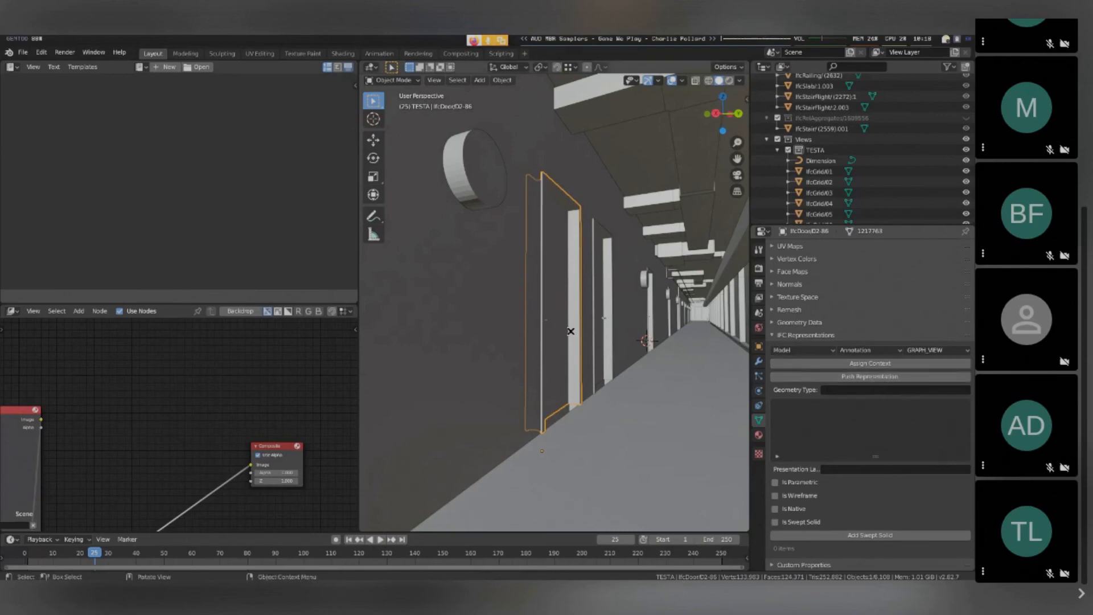
pyautogui.moveTo(567, 347); pyautogui.dragTo(643, 322, button='middle')
pyautogui.scroll(8, 568, 306)
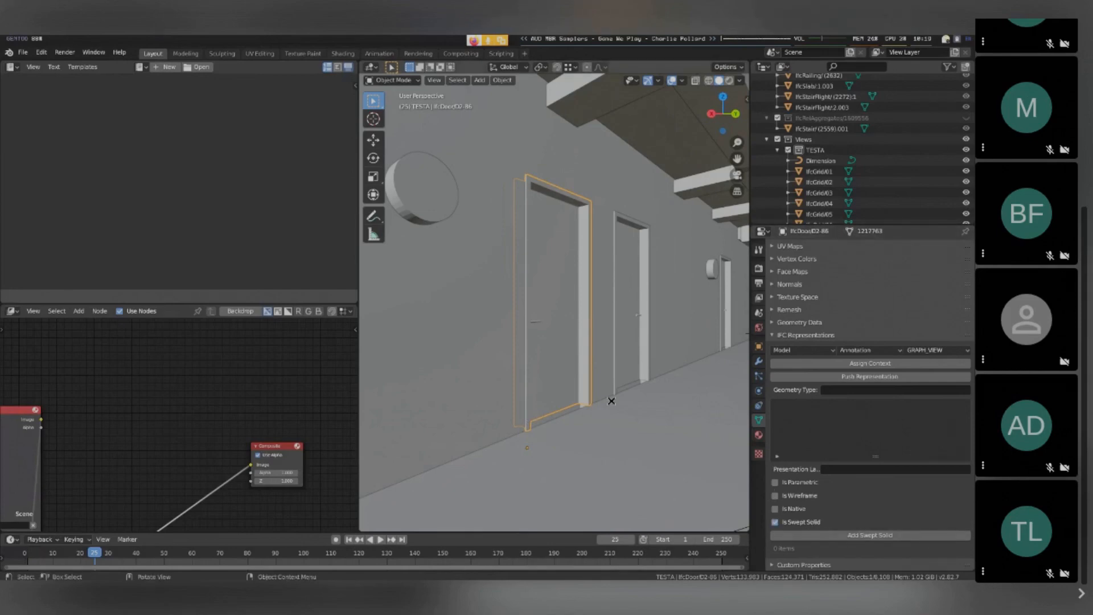
# Step: Add a mesh cube, move it to the open space outside the building and frame it in the view
pyautogui.scroll(-2, 612, 404)
pyautogui.scroll(-3, 612, 403)
pyautogui.scroll(-2, 612, 404)
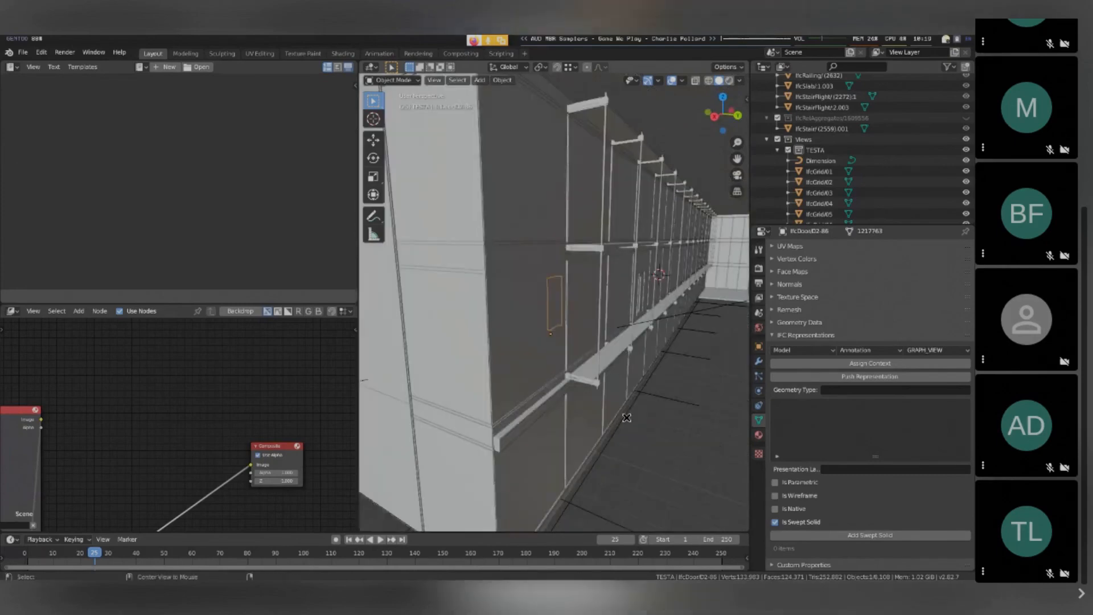
pyautogui.hotkey('shift', 'a')
pyautogui.moveTo(598, 376)
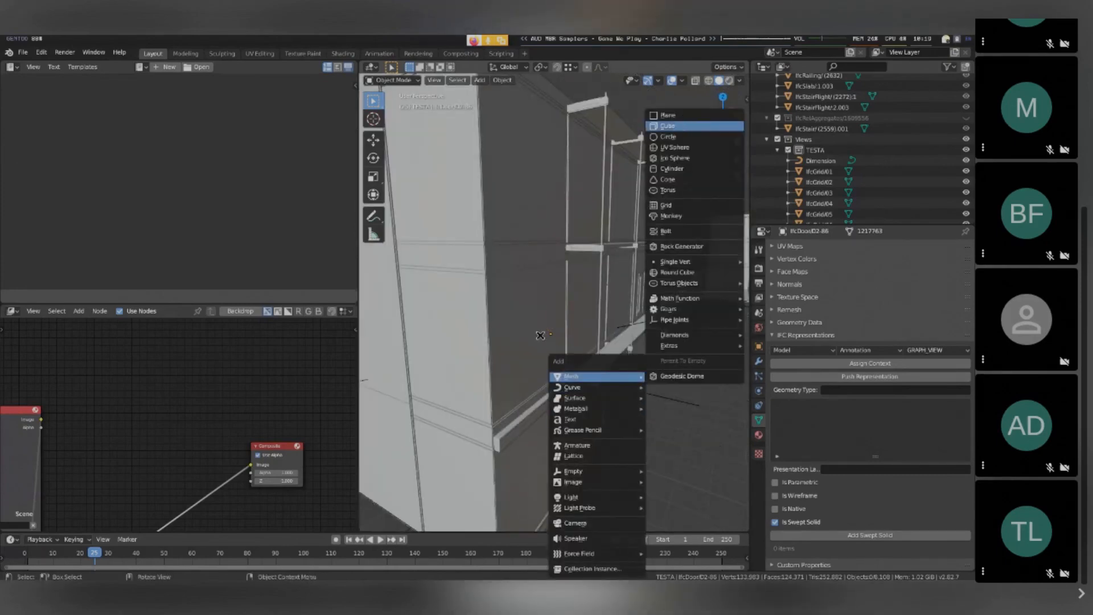
pyautogui.scroll(-7, 540, 336)
pyautogui.press('g')
pyautogui.click(602, 451)
pyautogui.press('`')
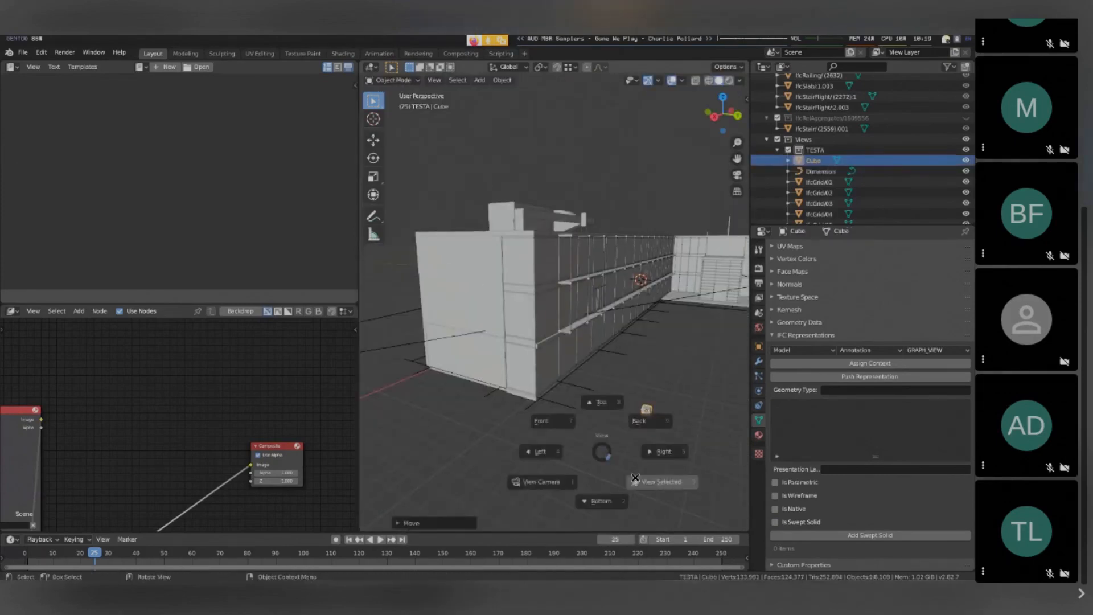
pyautogui.click(635, 479)
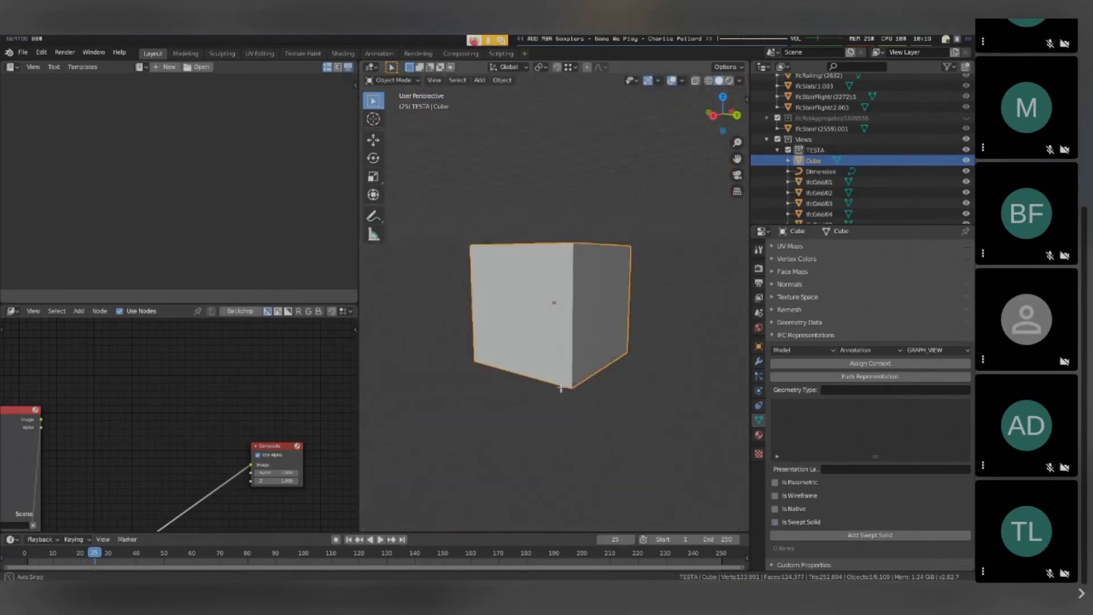
# Step: Enter Edit Mode on the cube, deselect its geometry and add a swept solid to its IFC representation
pyautogui.press('Tab')
pyautogui.hotkey('alt', 'a')
pyautogui.moveTo(630, 408); pyautogui.dragTo(545, 352, button='middle')
pyautogui.click(814, 540)
pyautogui.scroll(-2, 814, 513)
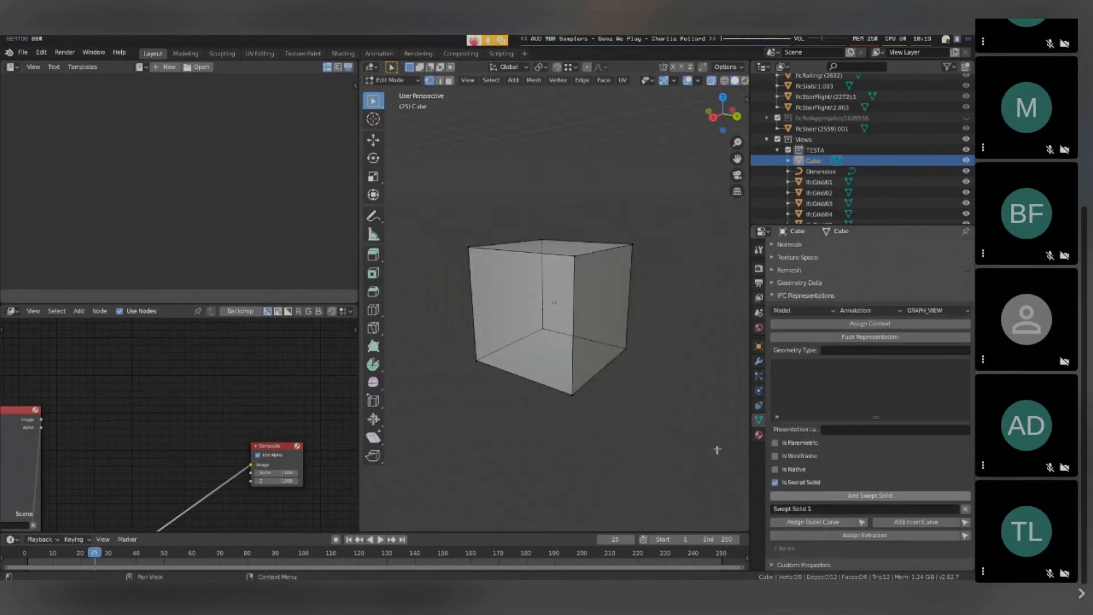
# Step: Assign the cube's bottom face as the swept solid's outer curve and one vertical edge as its extrusion
pyautogui.moveTo(614, 379)
pyautogui.mouseDown(button='middle')
pyautogui.moveTo(647, 378)
pyautogui.moveTo(630, 378)
pyautogui.moveTo(625, 356)
pyautogui.moveTo(622, 371)
pyautogui.mouseUp(button='middle')
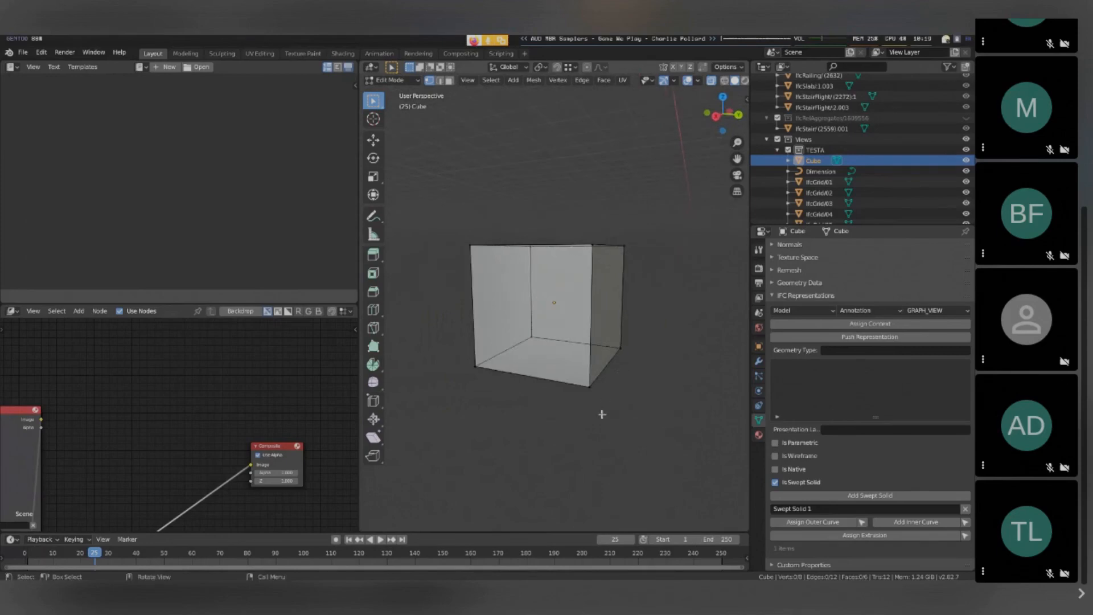
pyautogui.press('b')
pyautogui.moveTo(409, 311); pyautogui.dragTo(655, 440)
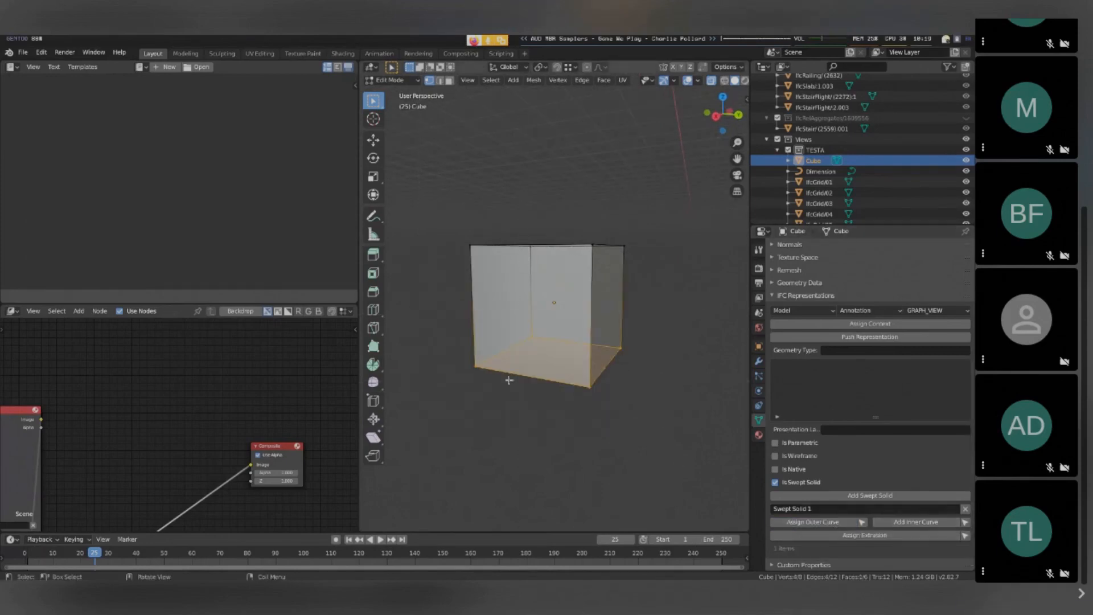
pyautogui.hotkey('alt', 'a')
pyautogui.click(475, 366)
pyautogui.keyDown('shift'); pyautogui.click(471, 246); pyautogui.keyUp('shift')
pyautogui.click(832, 534)
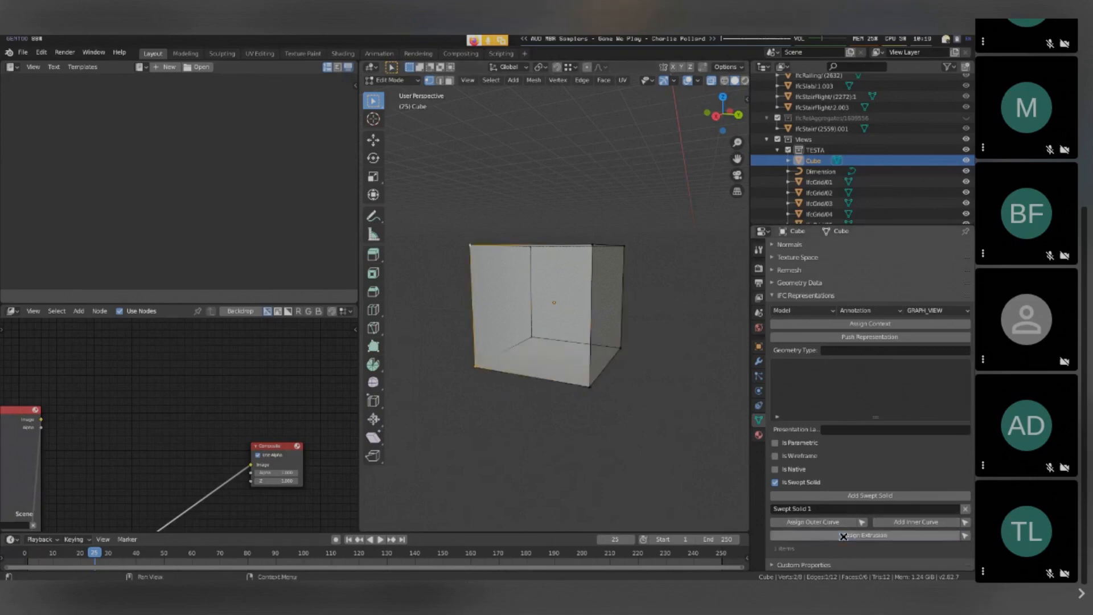
# Step: Check the swept solid's definition by reselecting its stored outer curve, clearing the selection and reselecting its extrusion edge
pyautogui.click(476, 367)
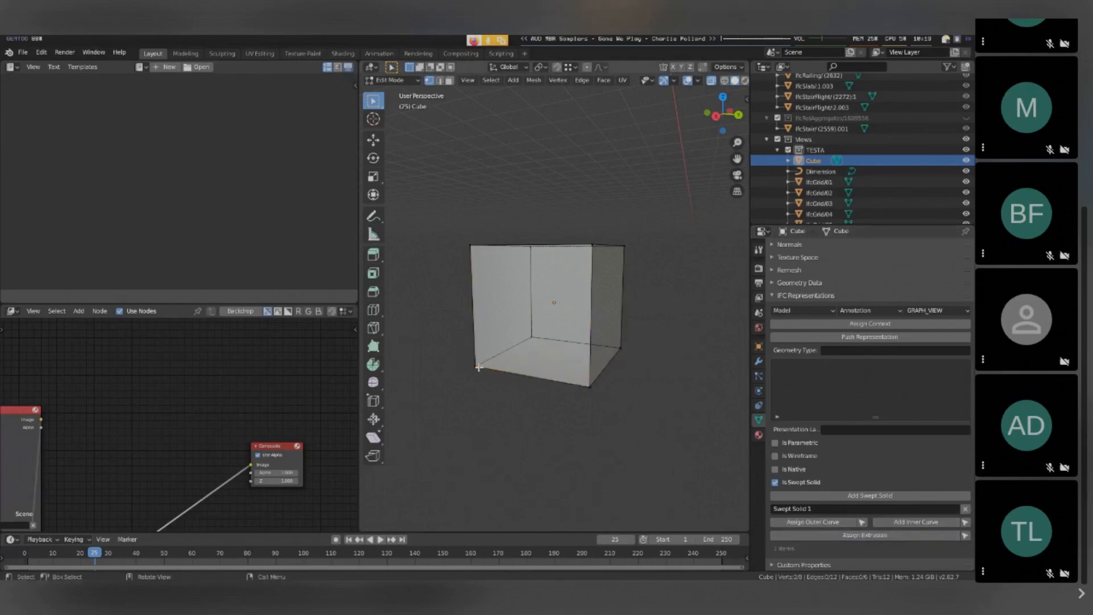
pyautogui.click(862, 521)
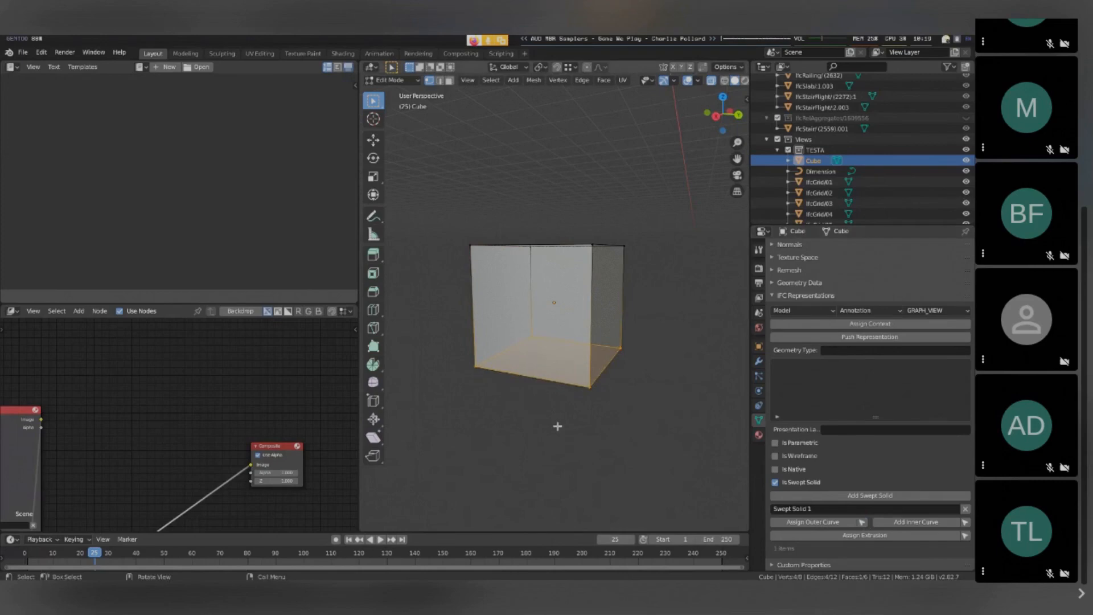
pyautogui.hotkey('alt', 'a')
pyautogui.click(965, 534)
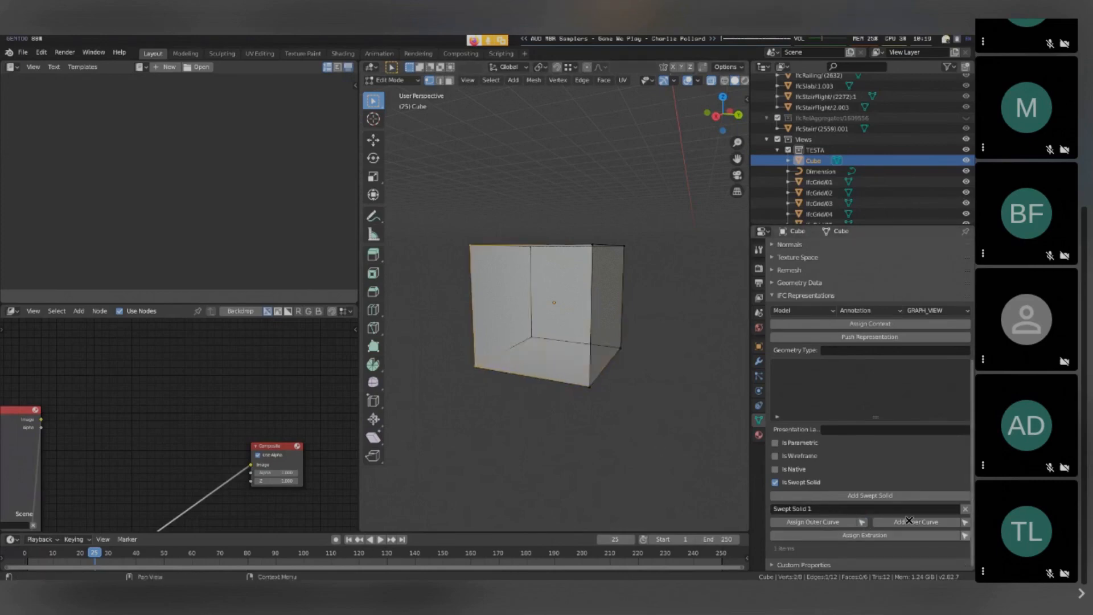
# Step: Return to Object Mode and enable Is Native in the cube's IFC representation settings
pyautogui.press('Tab')
pyautogui.moveTo(539, 400); pyautogui.dragTo(531, 377, button='middle')
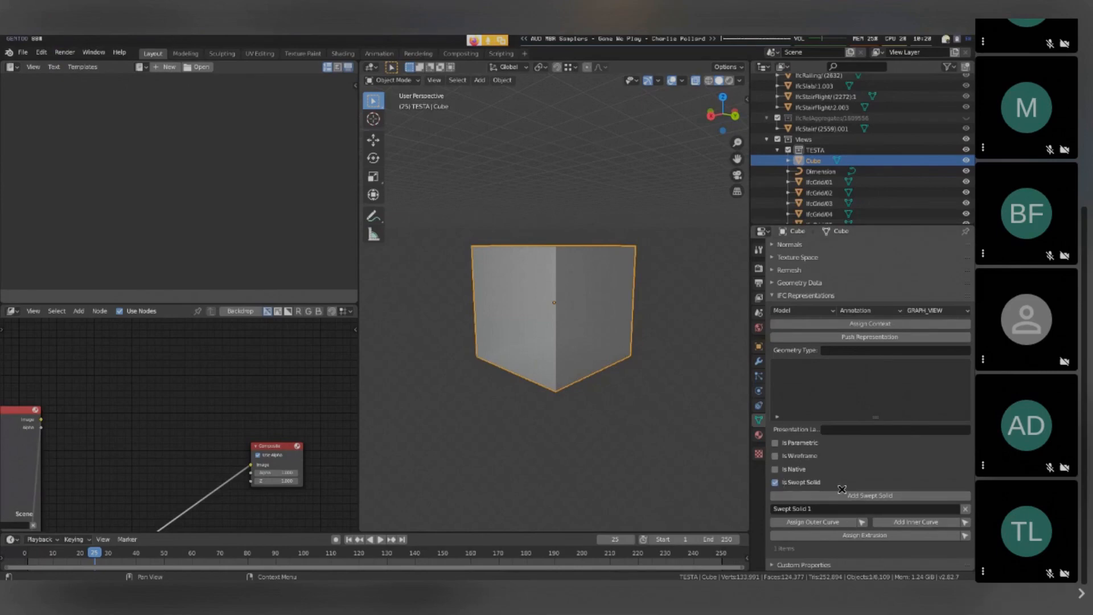
pyautogui.click(809, 483)
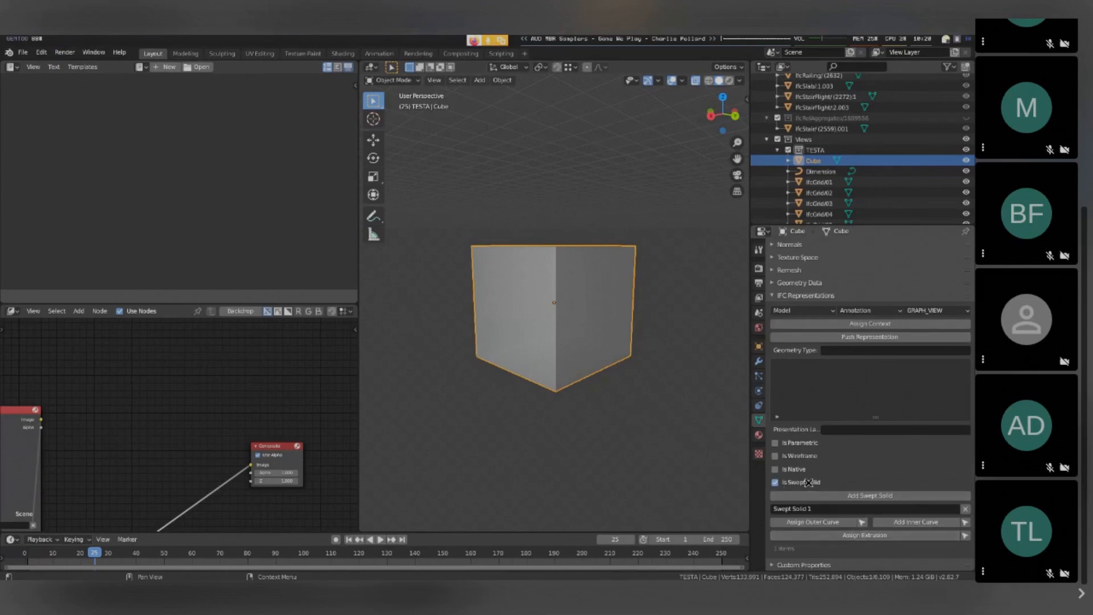
pyautogui.click(776, 468)
pyautogui.scroll(8, 770, 289)
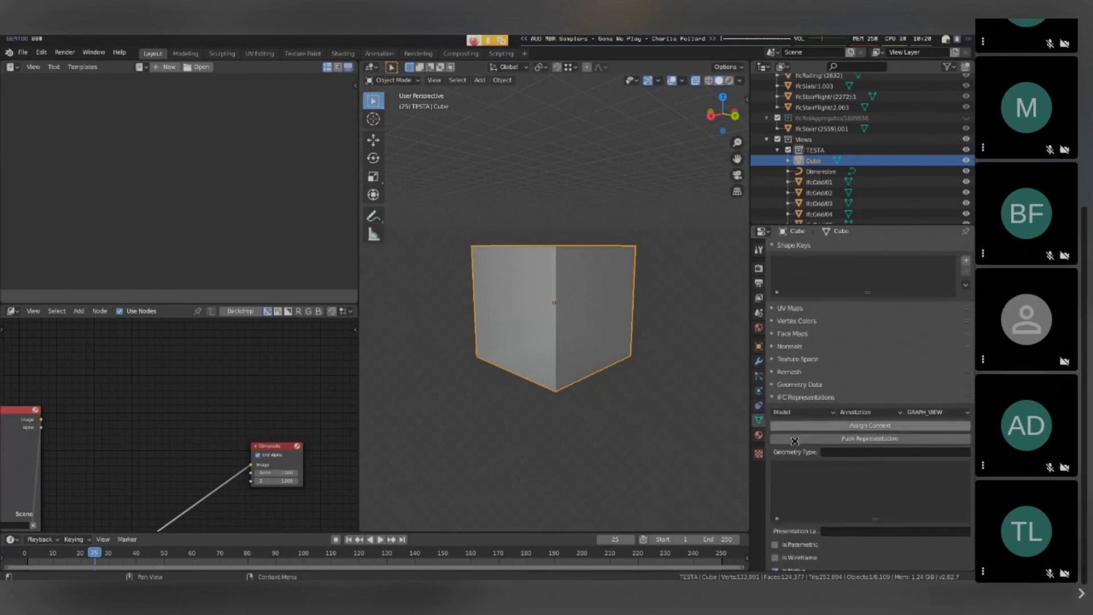